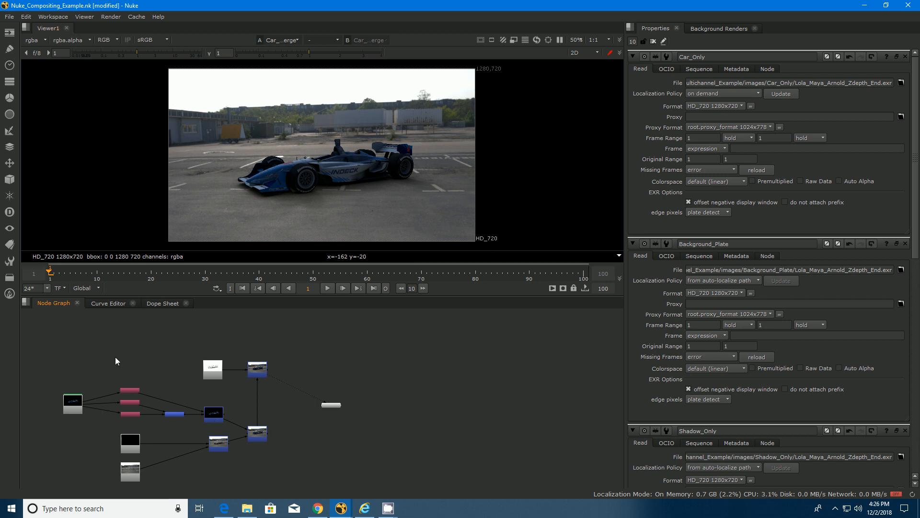
Step: Align the shadow merge node and the AO_Layer node vertically with the Car_Spec_Merge node in the node graph
scroll(152, 380, "up", 5)
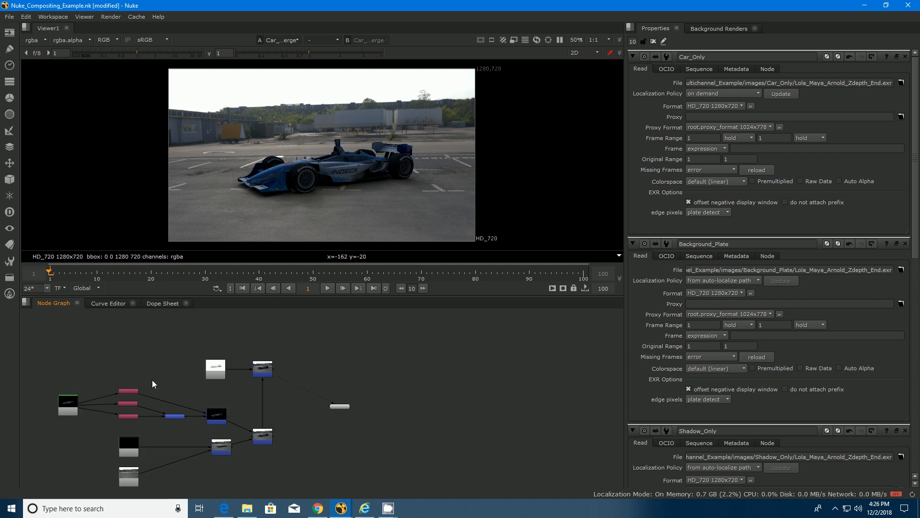
scroll(197, 370, "down", 2)
middle_click_drag(180, 378, 264, 338)
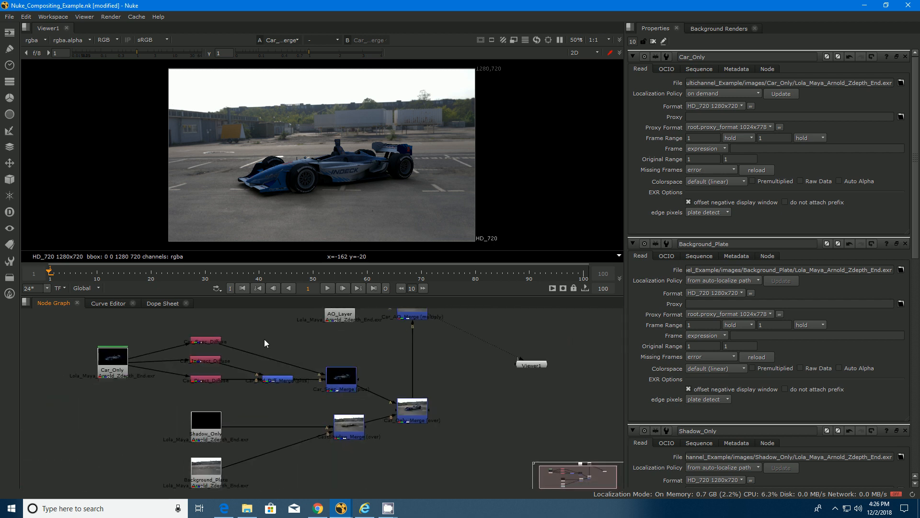
scroll(260, 355, "down", 1)
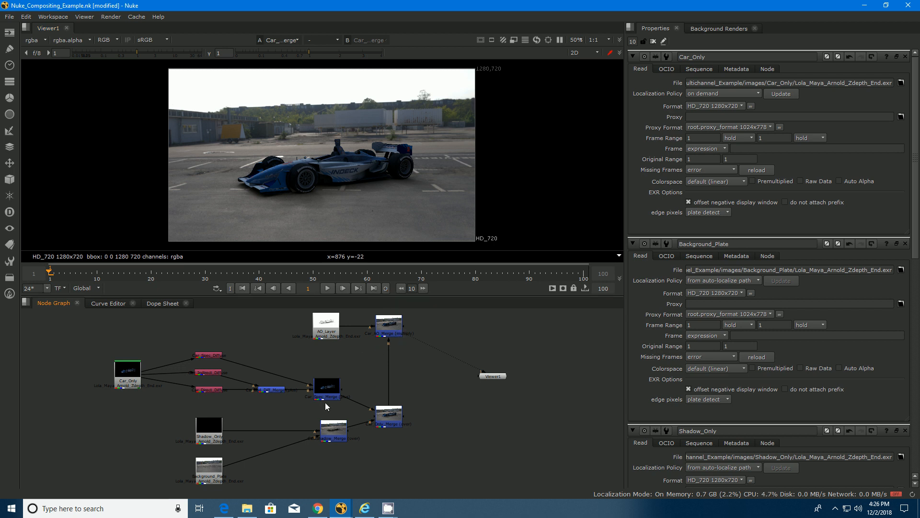
left_click_drag(331, 430, 326, 430)
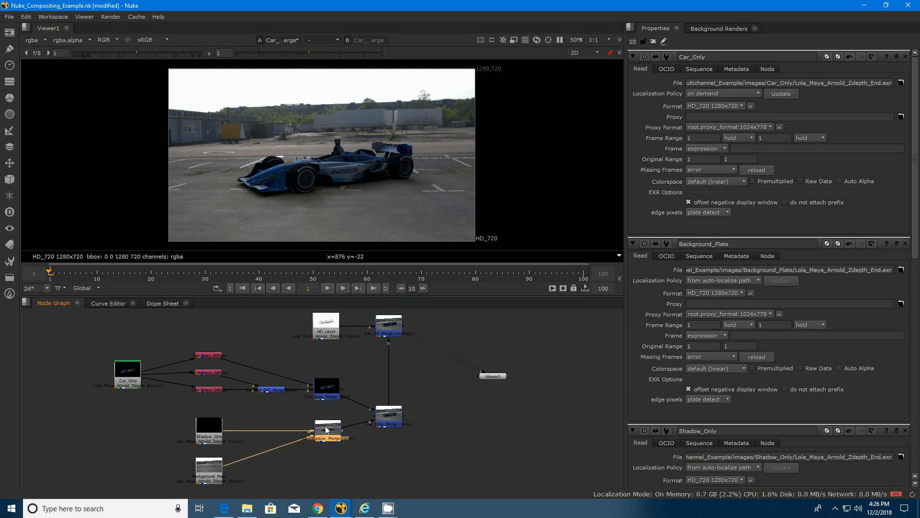
left_click(330, 317)
left_click_drag(329, 317, 331, 318)
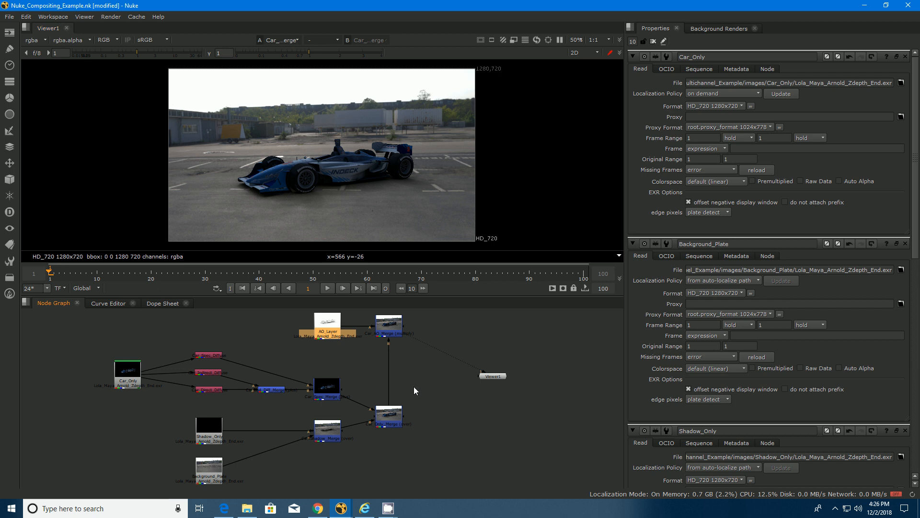
Step: Move the Viewer1 node lower in the node graph and leave it deselected
left_click_drag(489, 377, 490, 411)
scroll(473, 380, "down", 3)
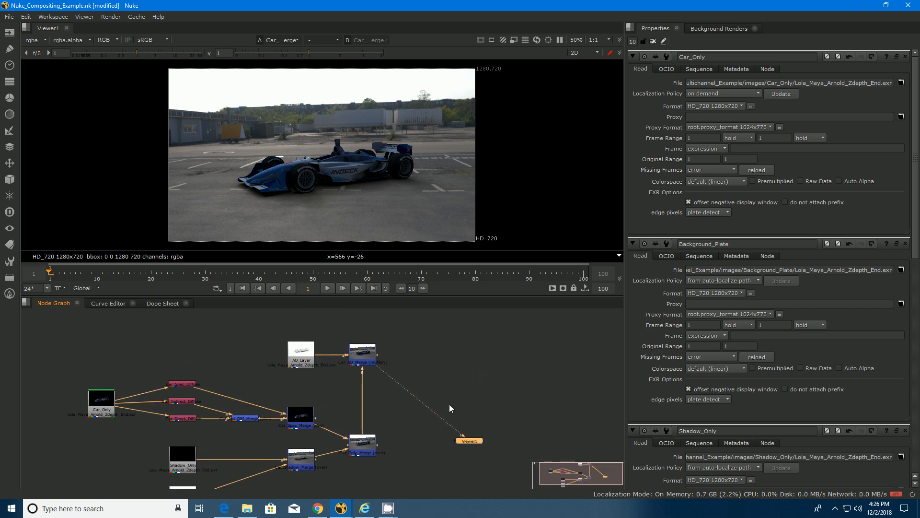
middle_click_drag(444, 395, 416, 364)
middle_click_drag(418, 330, 382, 336)
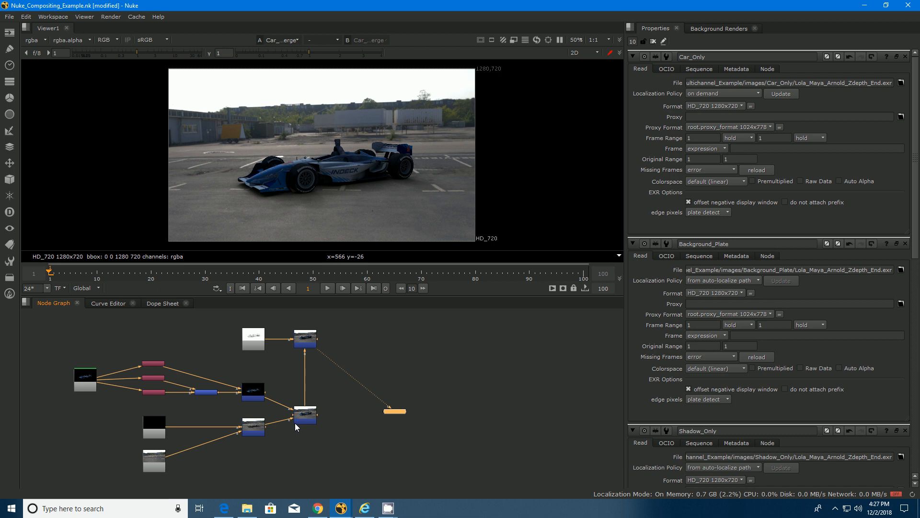
left_click(496, 372)
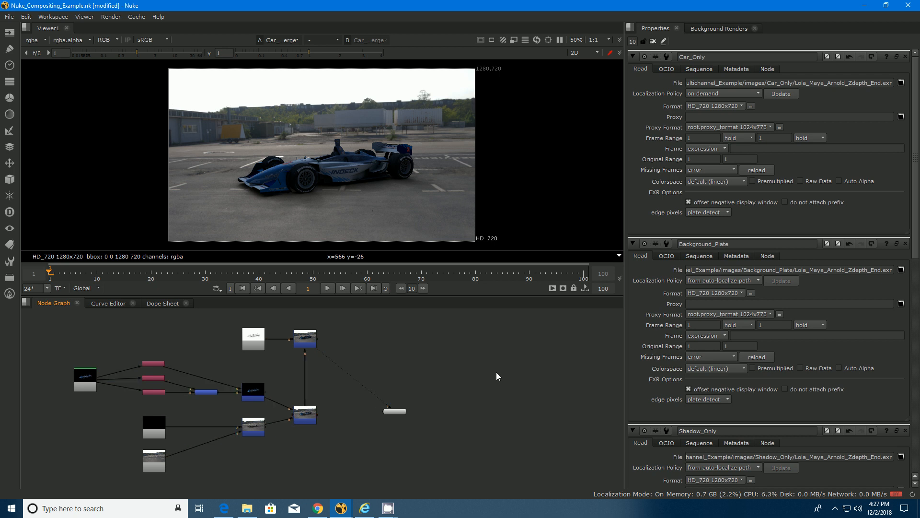
left_click(247, 508)
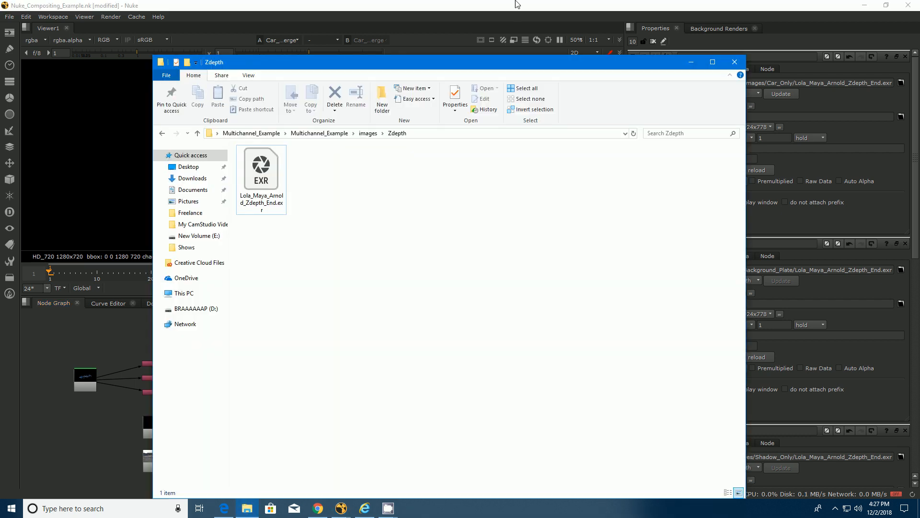
left_click_drag(383, 64, 698, 64)
left_click_drag(576, 174, 416, 364)
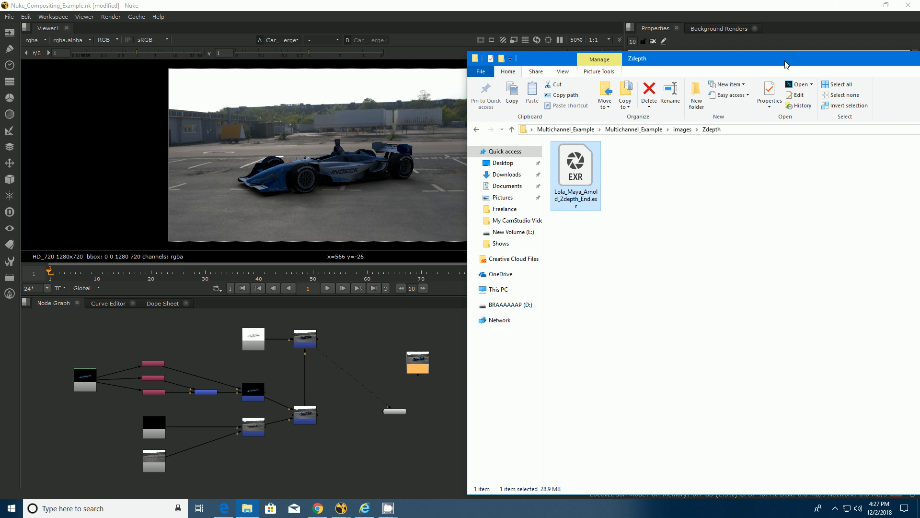
left_click_drag(785, 62, 602, 72)
left_click(870, 71)
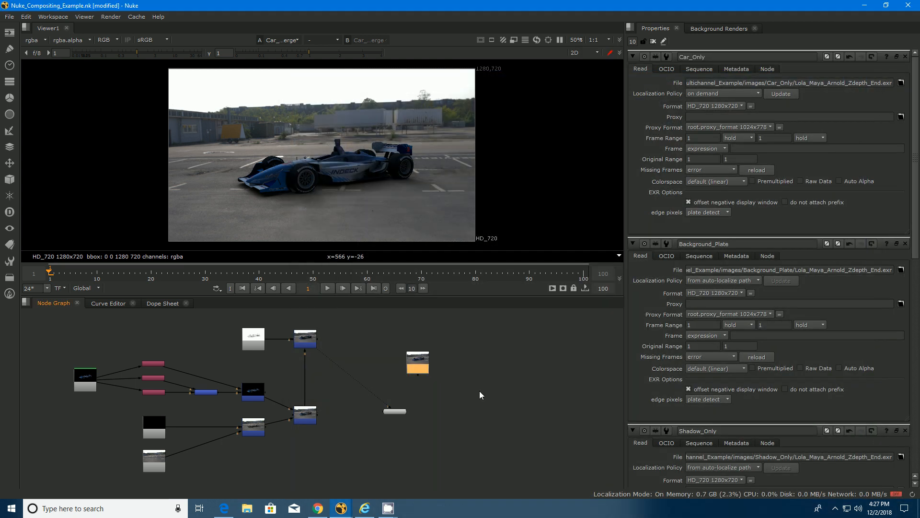
left_click_drag(427, 365, 420, 339)
left_click_drag(418, 335, 391, 341)
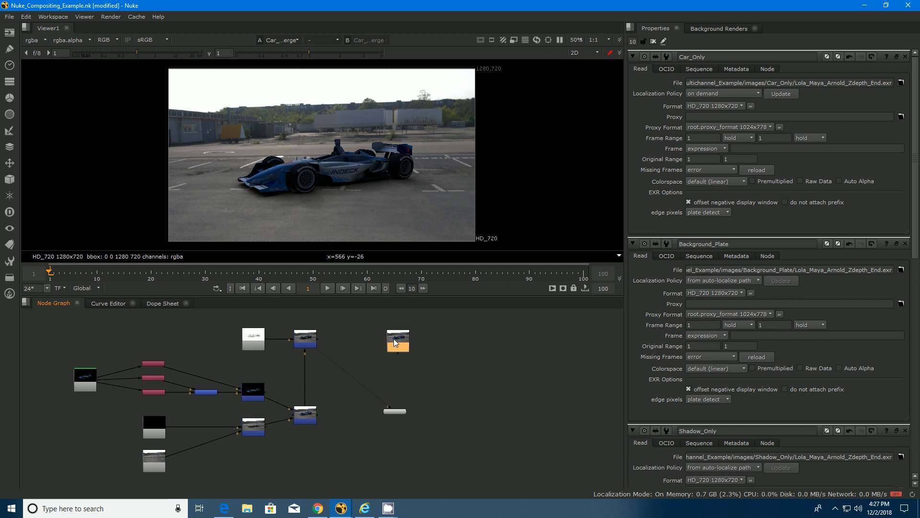
Step: Rename the new Read node as Z_Depth
scroll(398, 347, "up", 5)
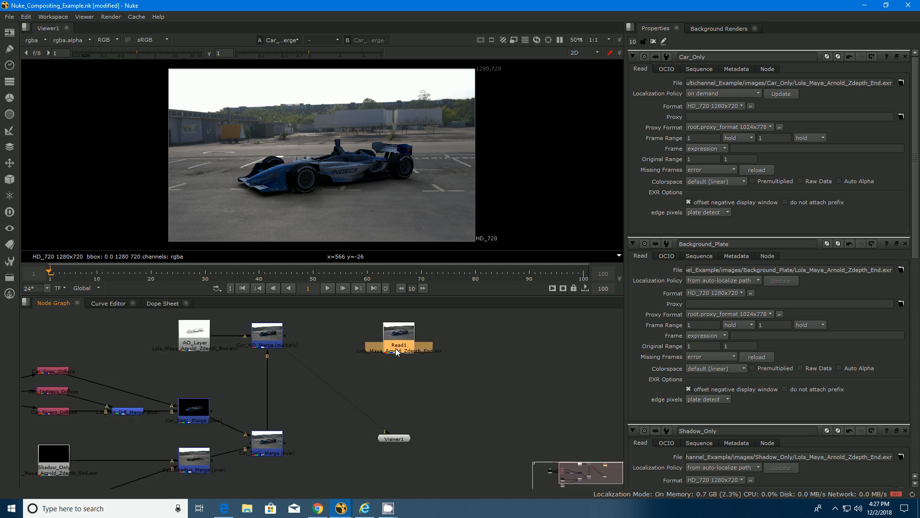
double_click(389, 360)
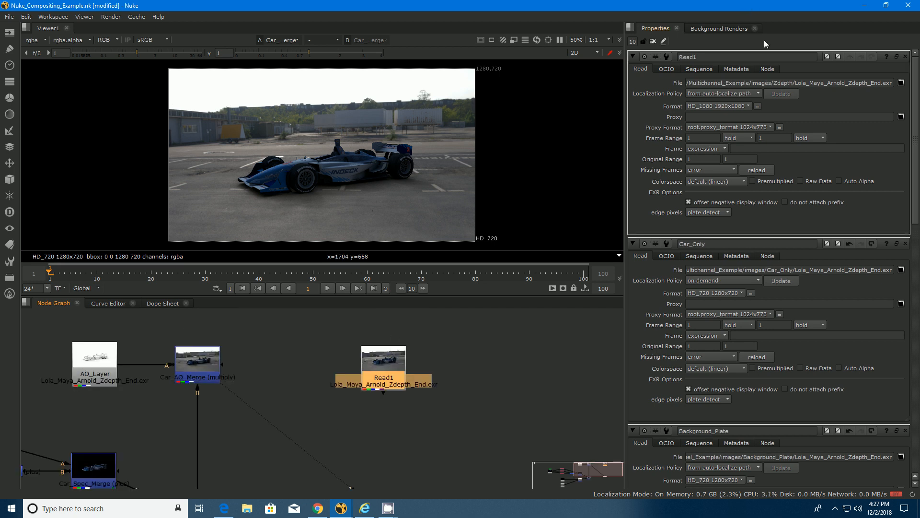
double_click(674, 57)
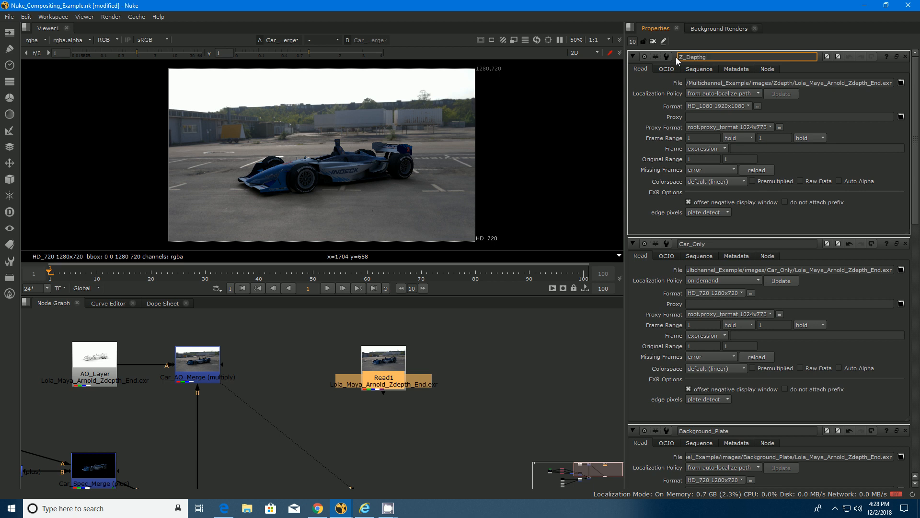
key("Return")
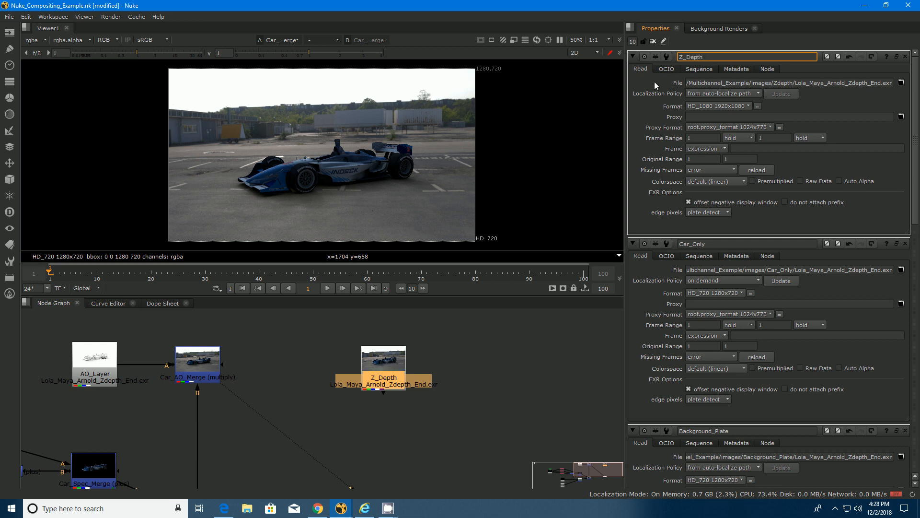
left_click(535, 331)
Step: Connect the Z_Depth node to Viewer1 and align it directly above the viewer node
left_click(407, 369)
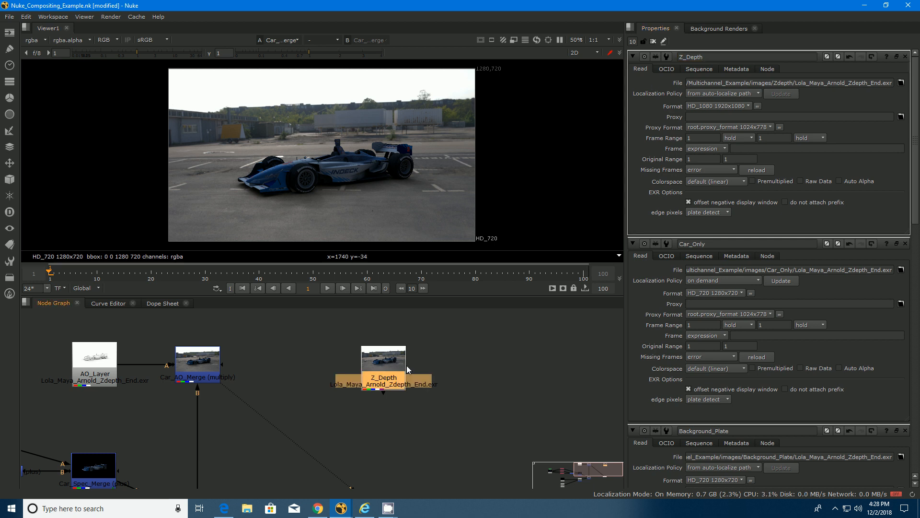
middle_click_drag(393, 374, 368, 357)
scroll(368, 357, "down", 1)
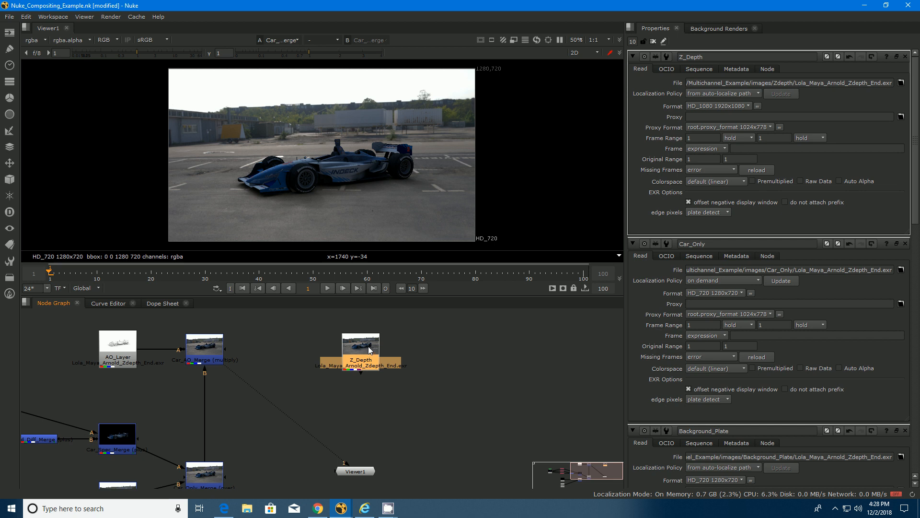
key("1")
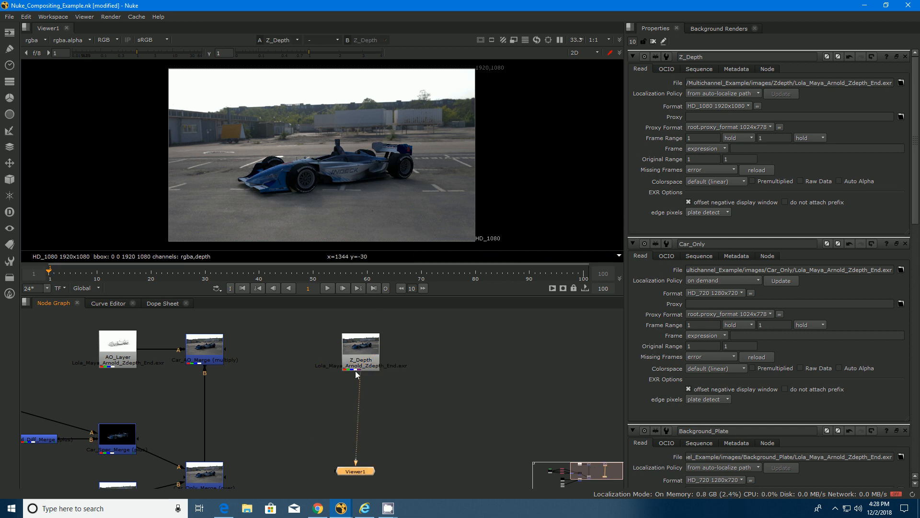
mouse_move(379, 342)
left_mouse_down()
mouse_move(358, 347)
mouse_move(374, 348)
left_mouse_up()
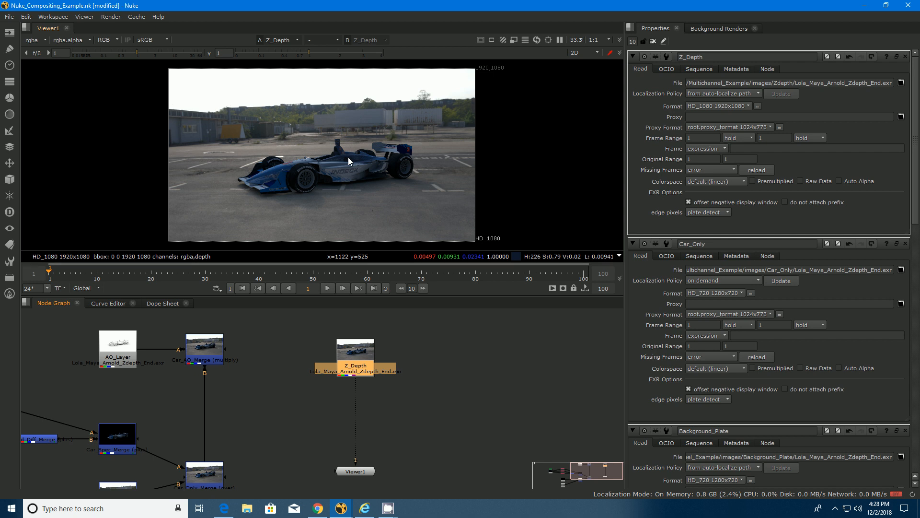
Step: Display the depth layer in the viewer and sample the depth values across the image
left_click(42, 41)
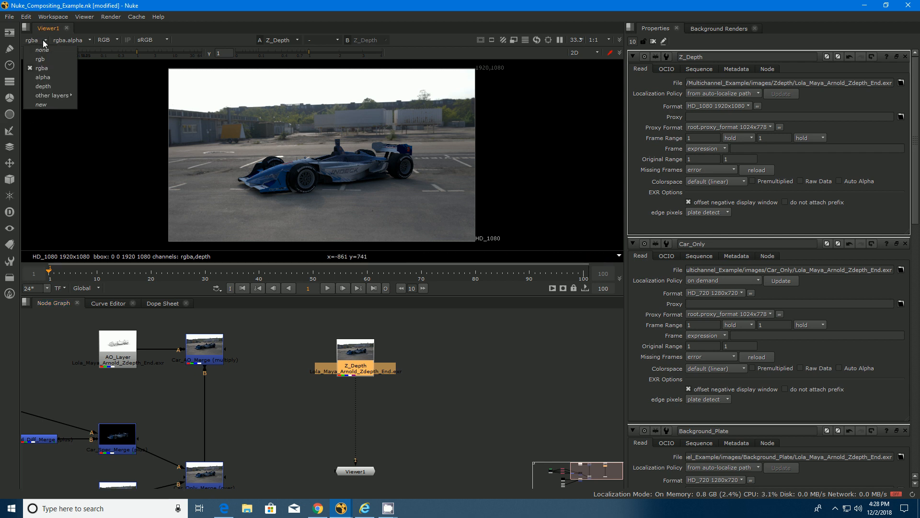
left_click(42, 87)
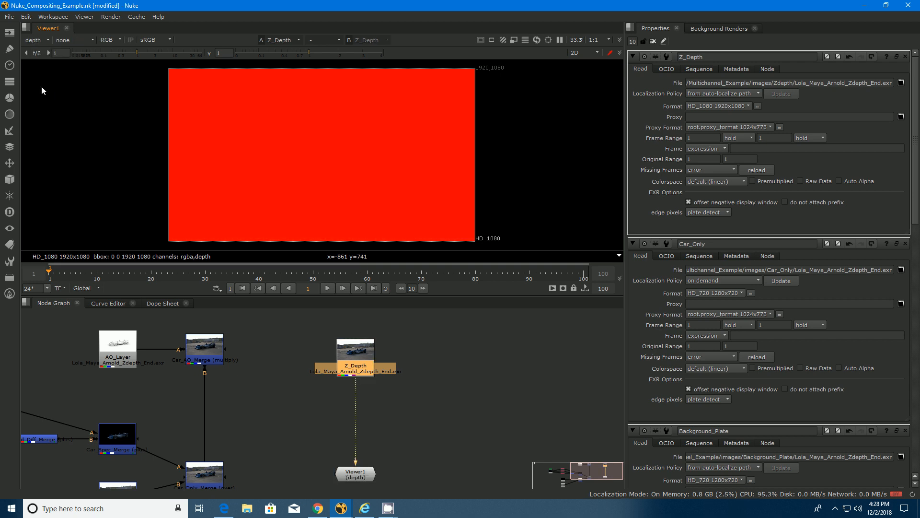
left_click(413, 181, "ctrl")
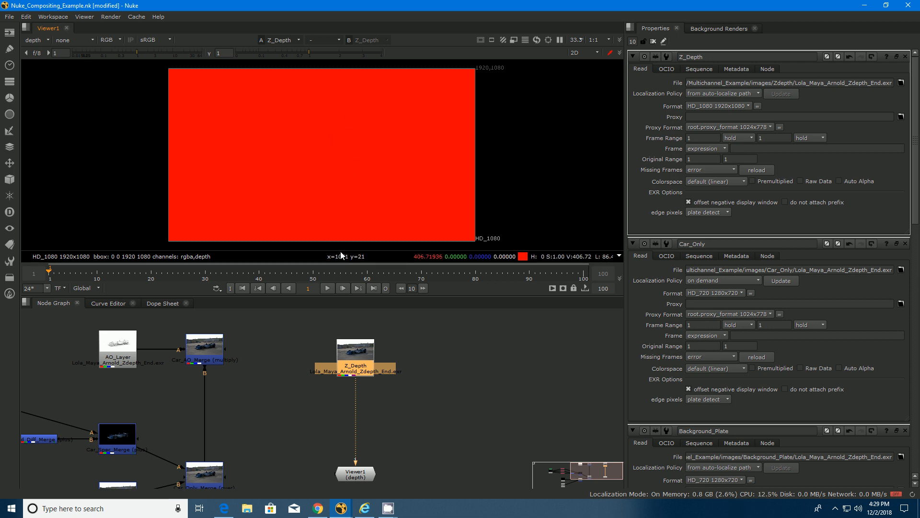
left_click(481, 359)
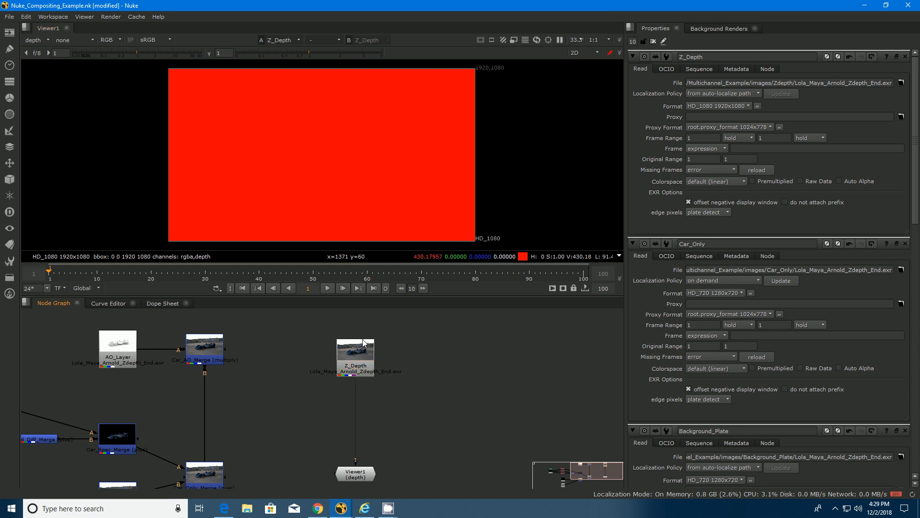
Step: Add an Exposure node after Z_Depth and position it just below that node
left_click(367, 358)
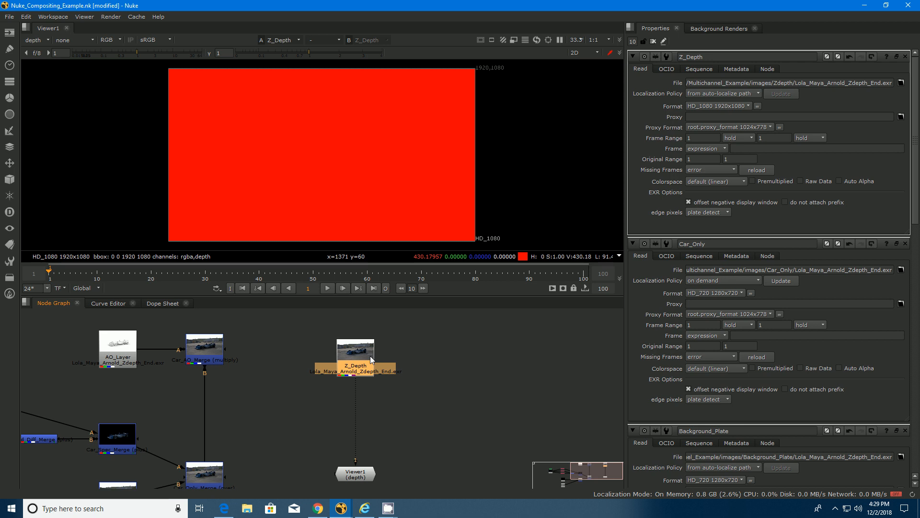
key("Tab")
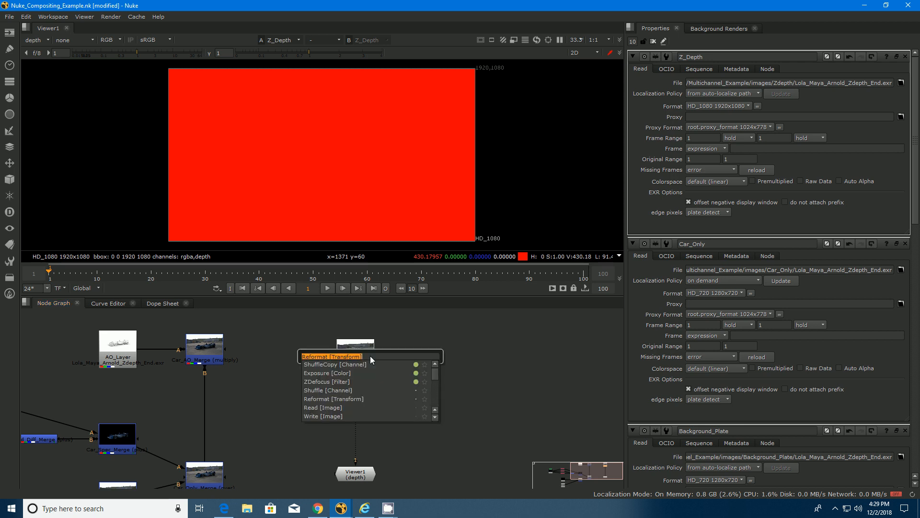
type("exposure")
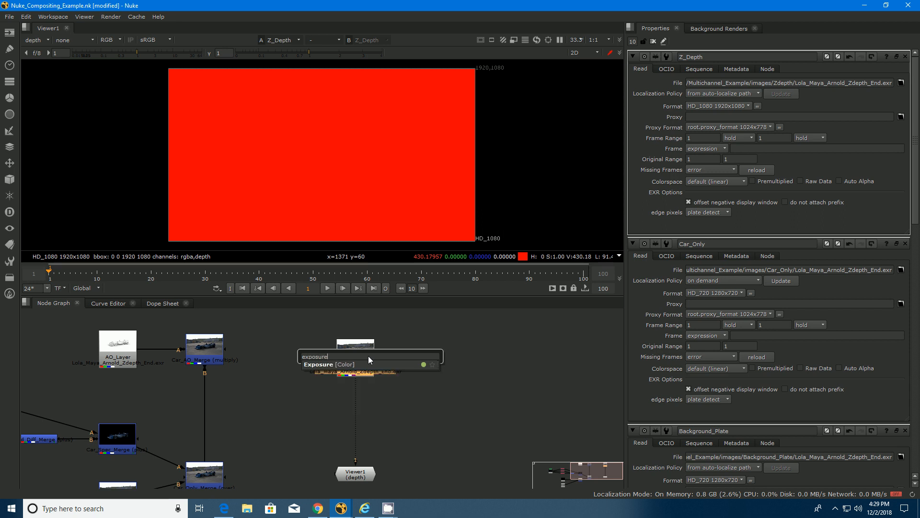
left_click(320, 364)
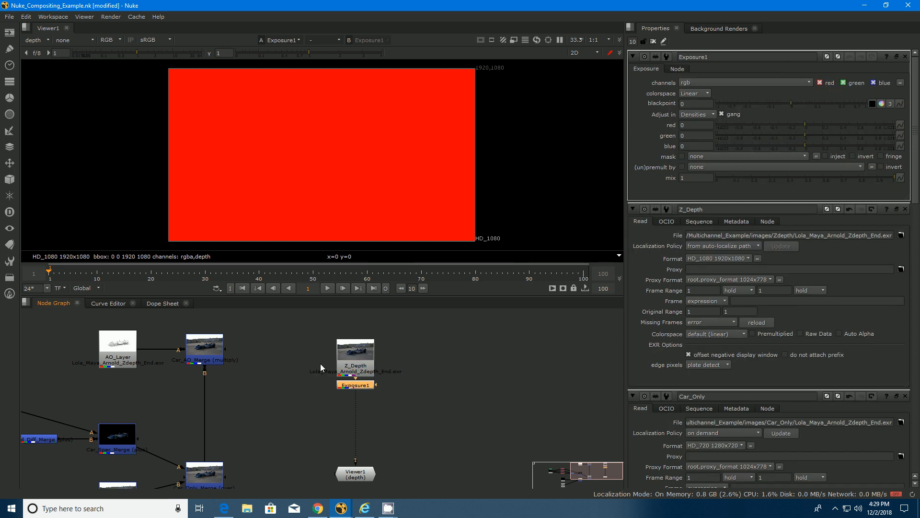
left_click_drag(356, 384, 357, 390)
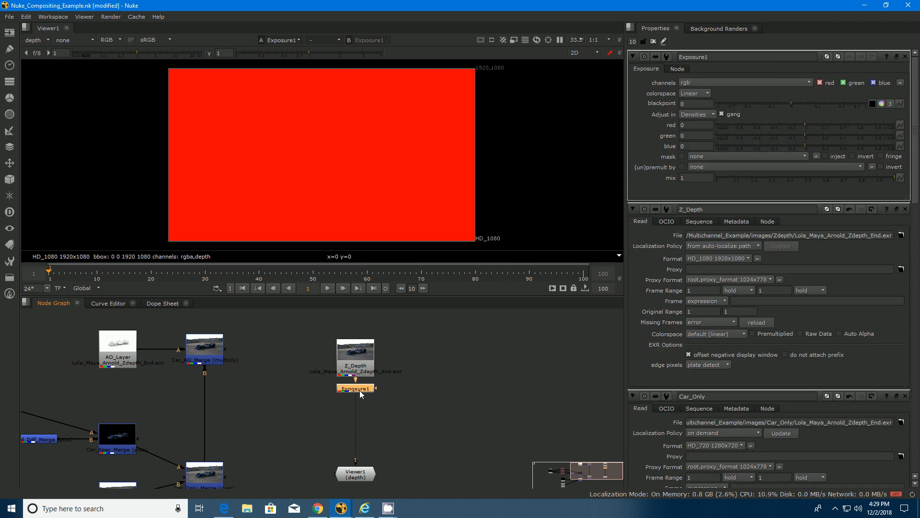
Step: Rename the Exposure node as Z_Depth_Exposure
left_click_drag(710, 58, 613, 42)
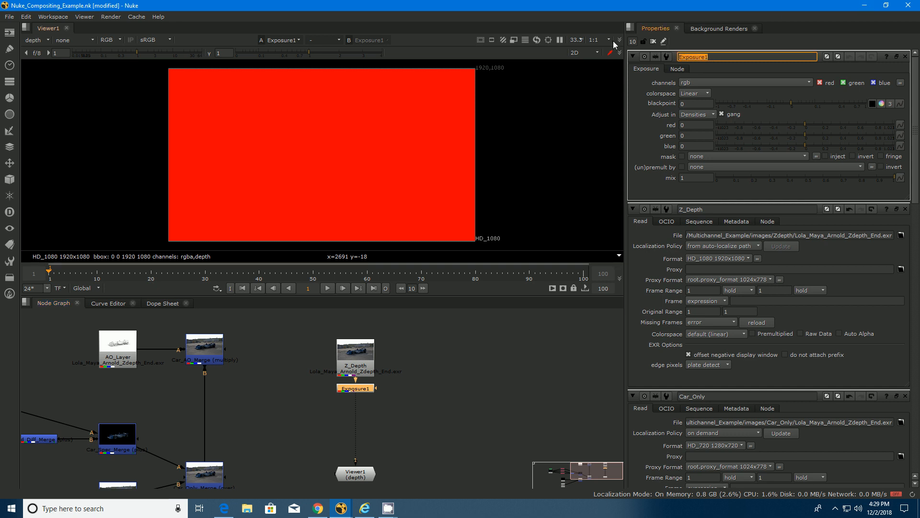
type("Z_Depth_Exposure")
key("Return")
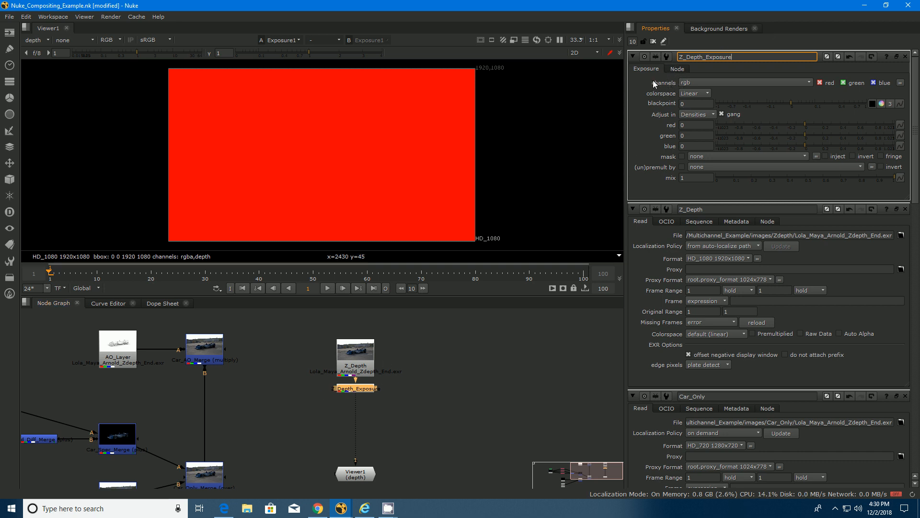
Step: Set the channels of the Z_Depth_Exposure node to depth and dismiss the mail notifications
left_click(701, 85)
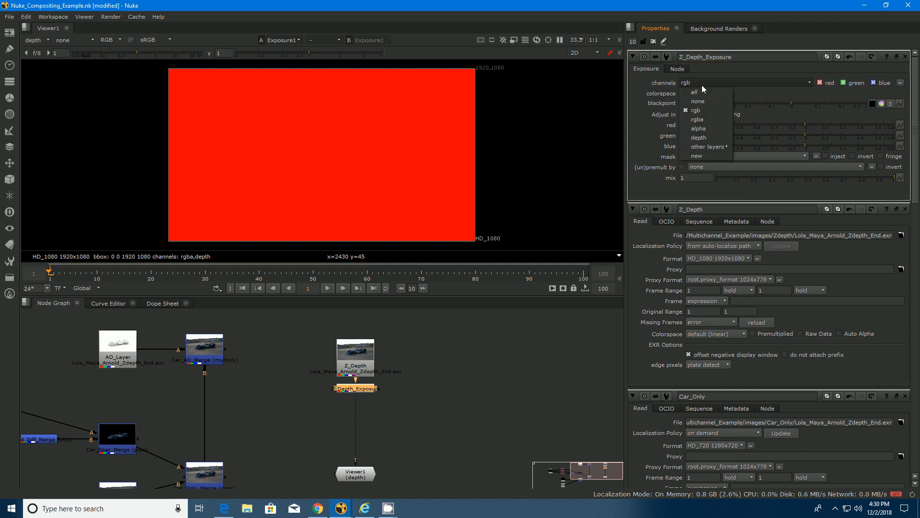
left_click(698, 137)
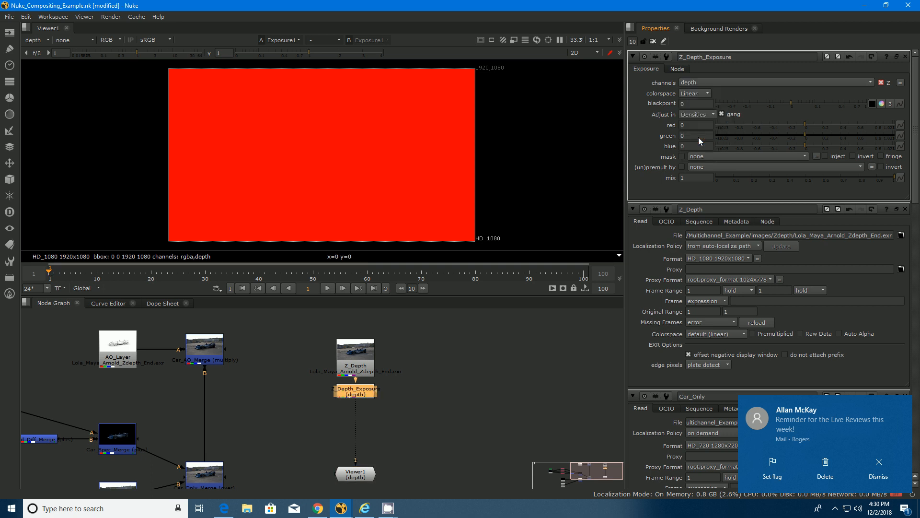
left_click(879, 466)
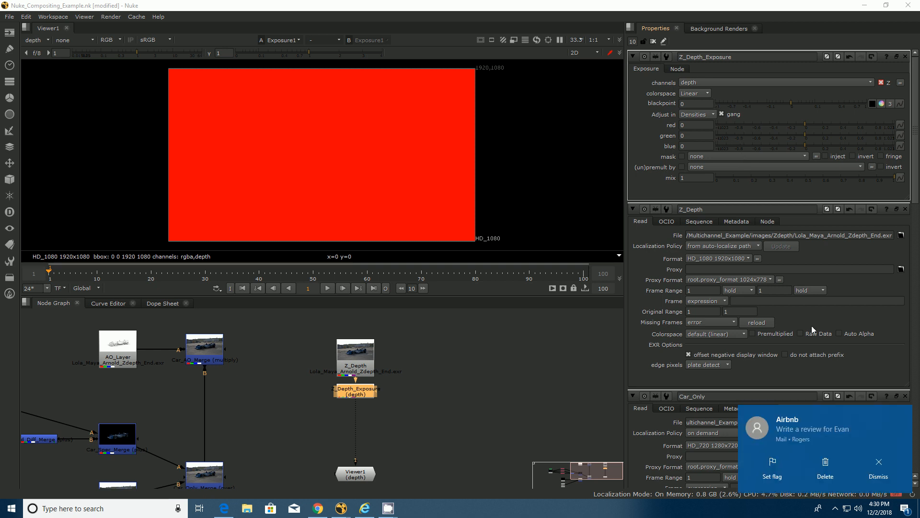
left_click(903, 414)
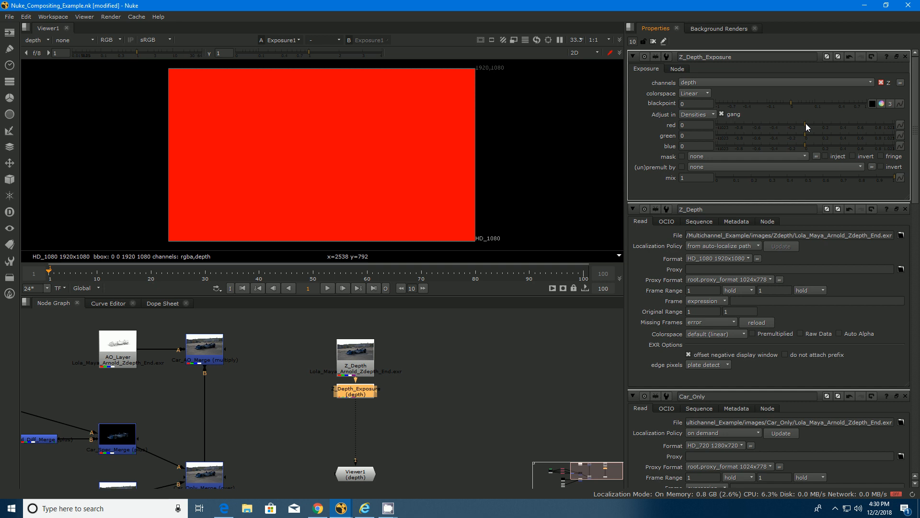
Step: Set the ganged red, green and blue densities of the Z_Depth_Exposure node to -2
left_click_drag(806, 123, 700, 129)
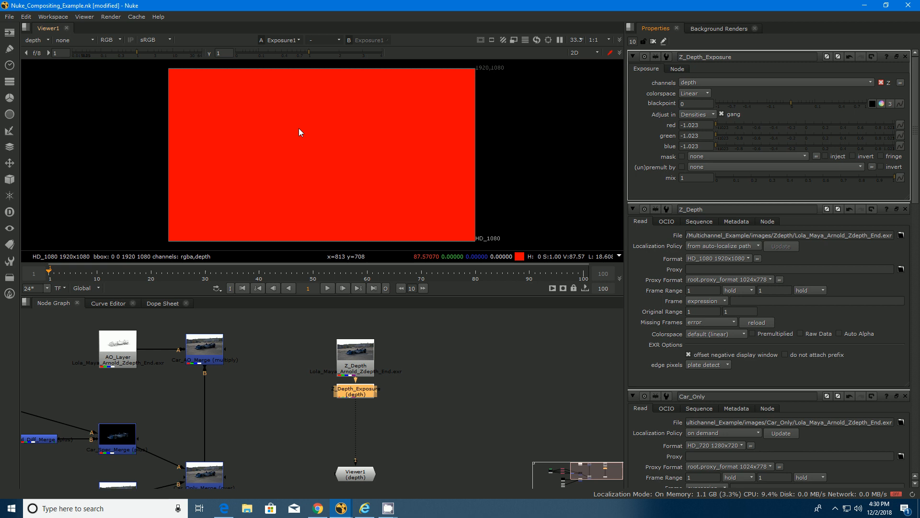
left_click(711, 124)
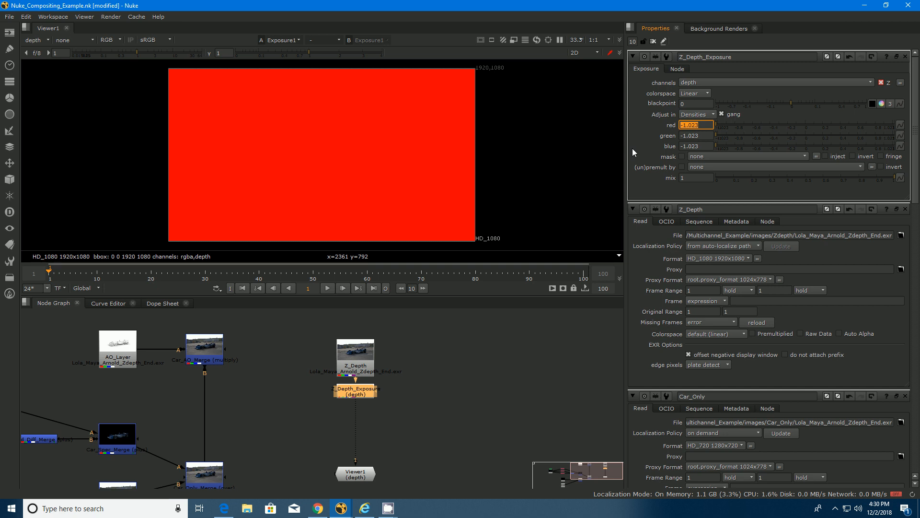
type("-2")
key("Return")
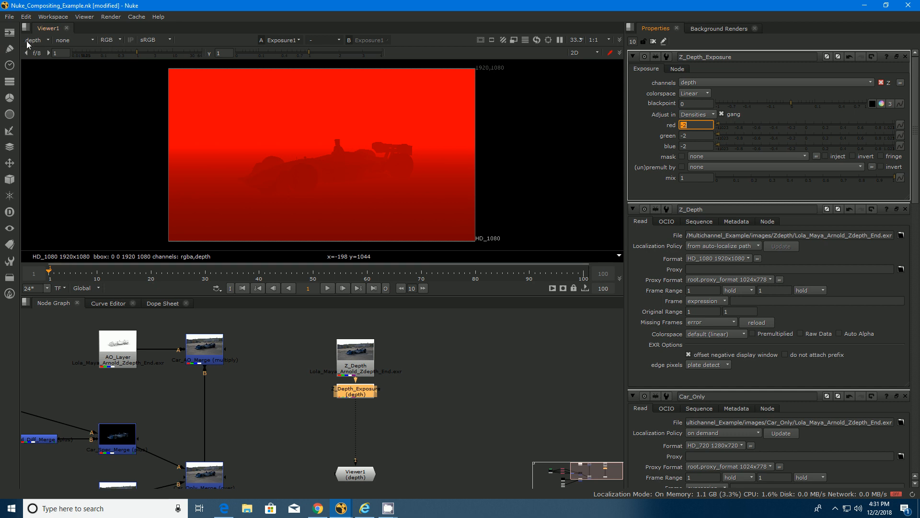
Step: Examine the depth layer's red, green and blue channels one at a time, and return the viewer to the rgba layer
left_click(102, 40)
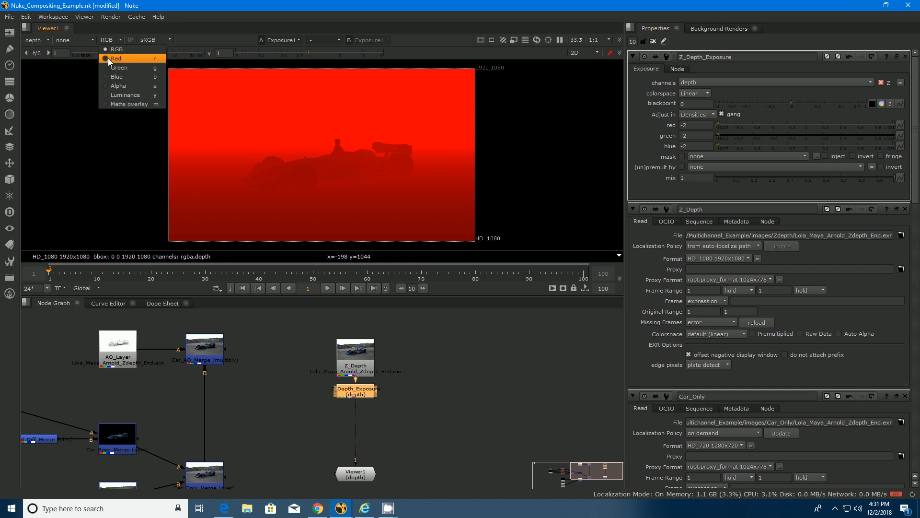
left_click(104, 58)
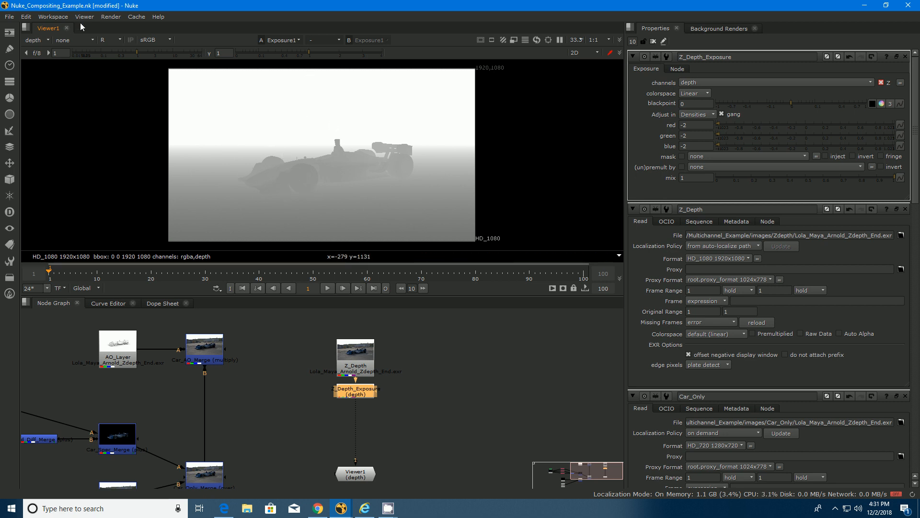
left_click(113, 40)
left_click(113, 68)
left_click(105, 39)
left_click(111, 76)
left_click(111, 39)
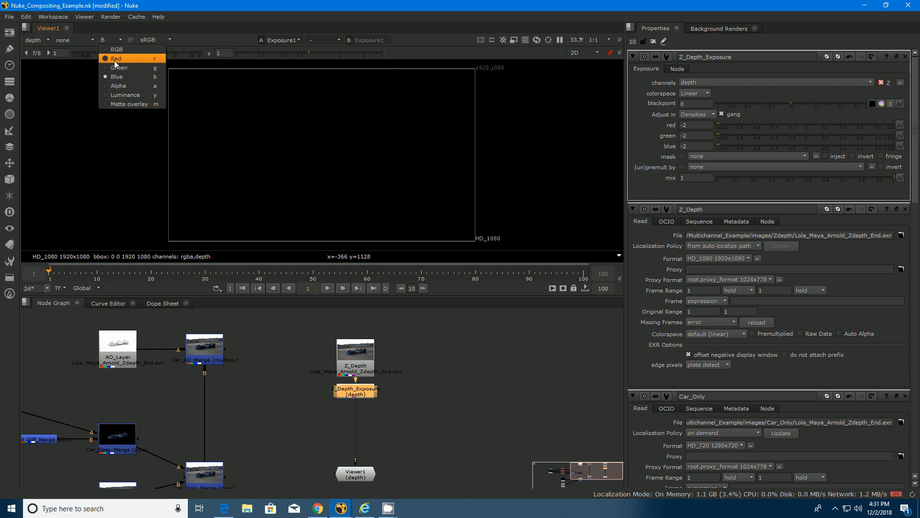
left_click(110, 58)
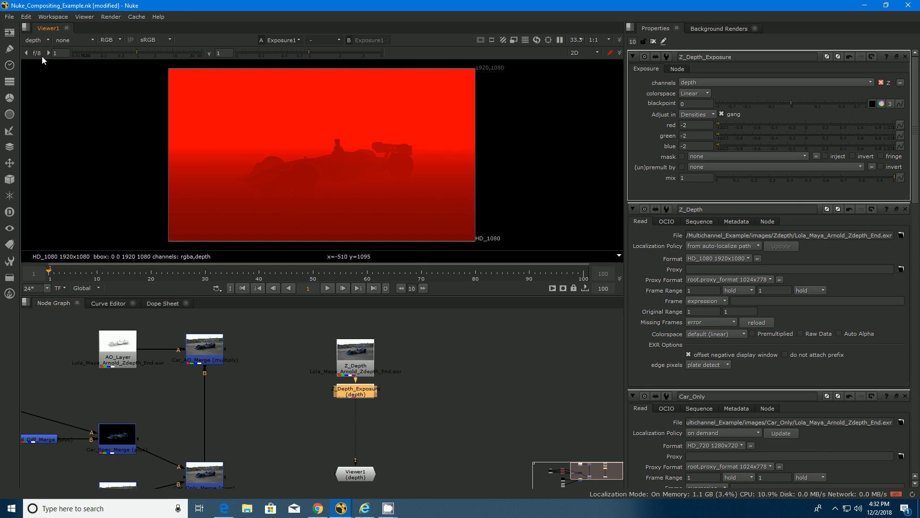
left_click(36, 41)
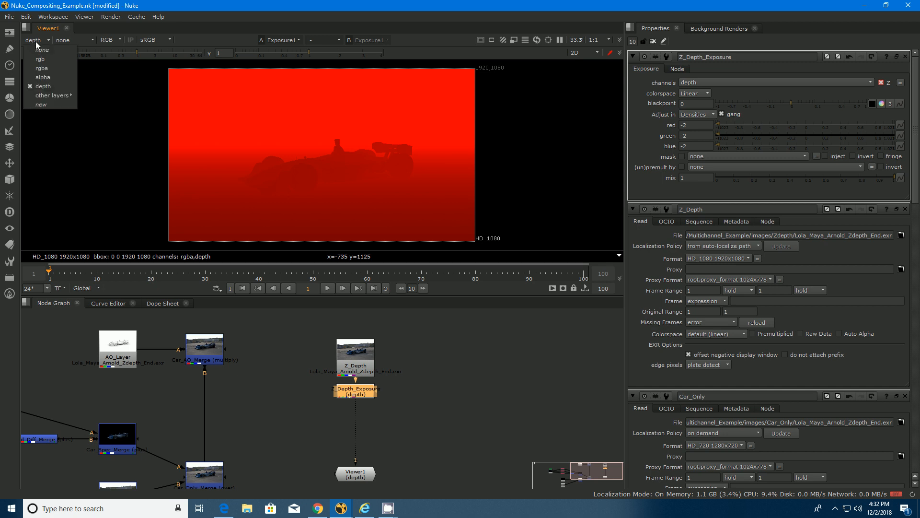
left_click(39, 68)
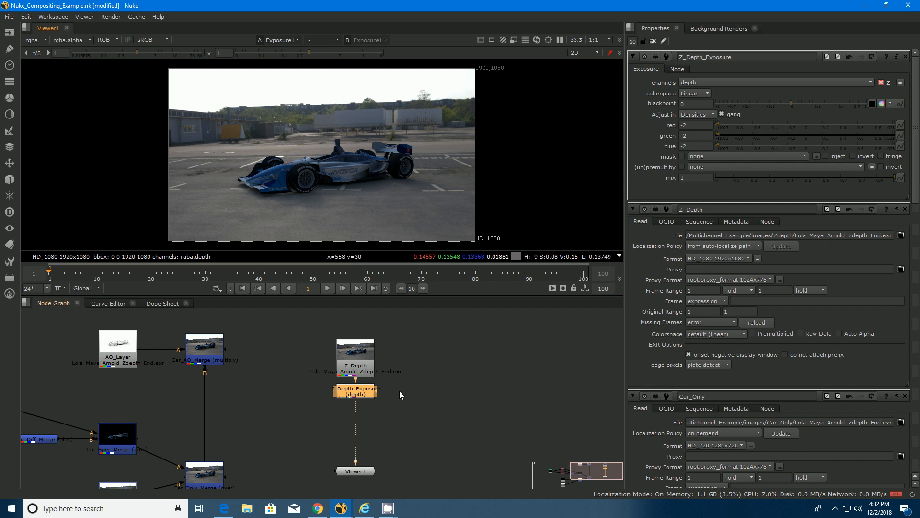
Step: Move Z_Depth and Z_Depth_Exposure together farther right in the node graph, and reconnect the viewer to Car_AO_Merge instead
left_click_drag(294, 329, 399, 417)
left_click_drag(352, 394, 475, 376)
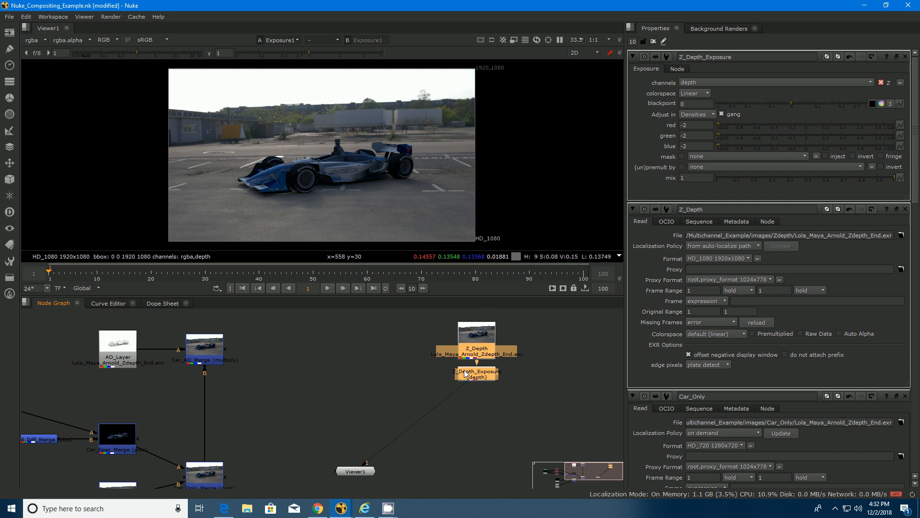
left_click_drag(365, 468, 394, 451)
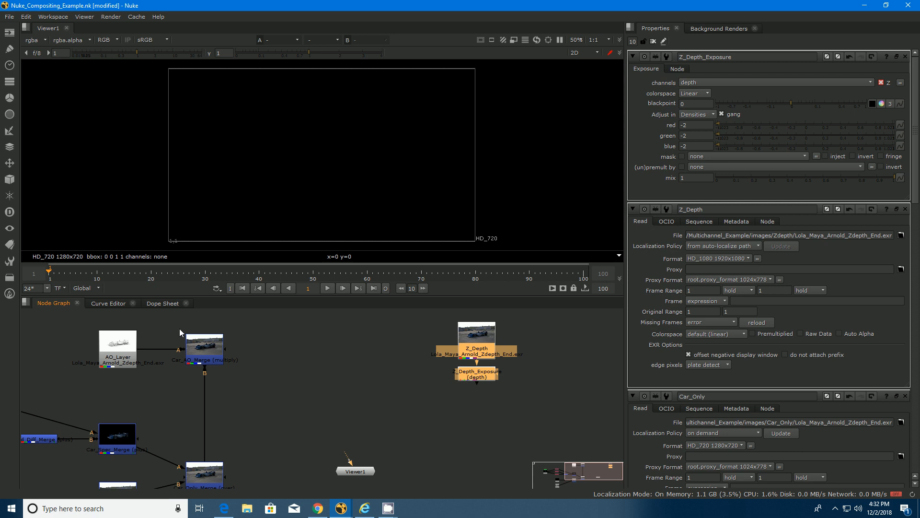
left_click(205, 341)
key("1")
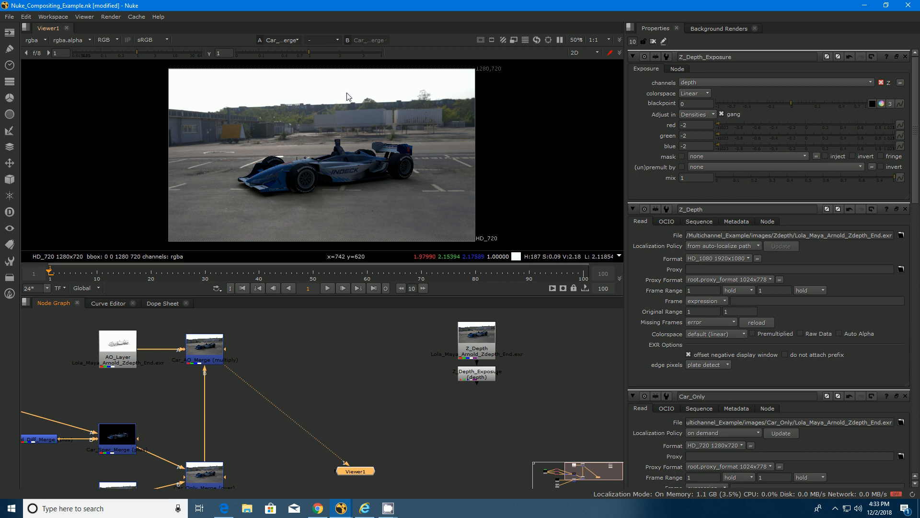
Step: Add an unconnected ZDefocus node between Car_AO_Merge and the Z_Depth nodes, above Viewer1
left_click(386, 352)
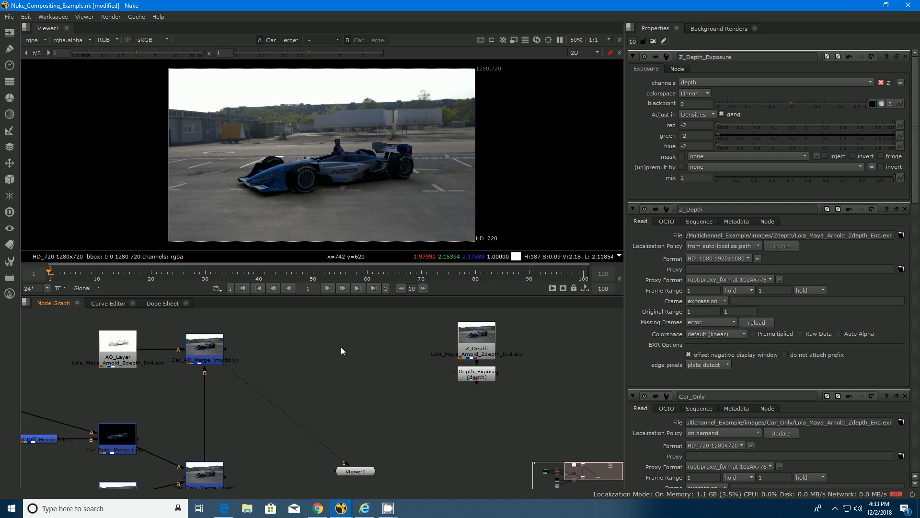
key("Tab")
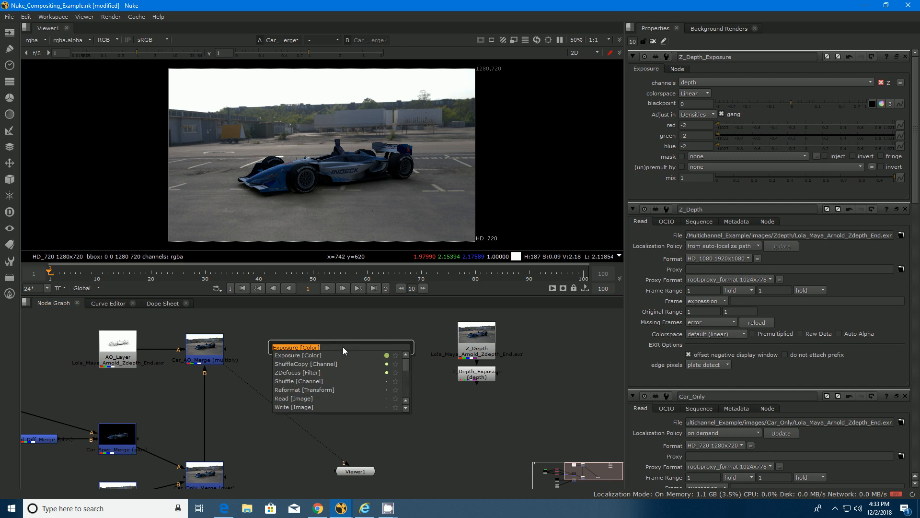
type("zdef")
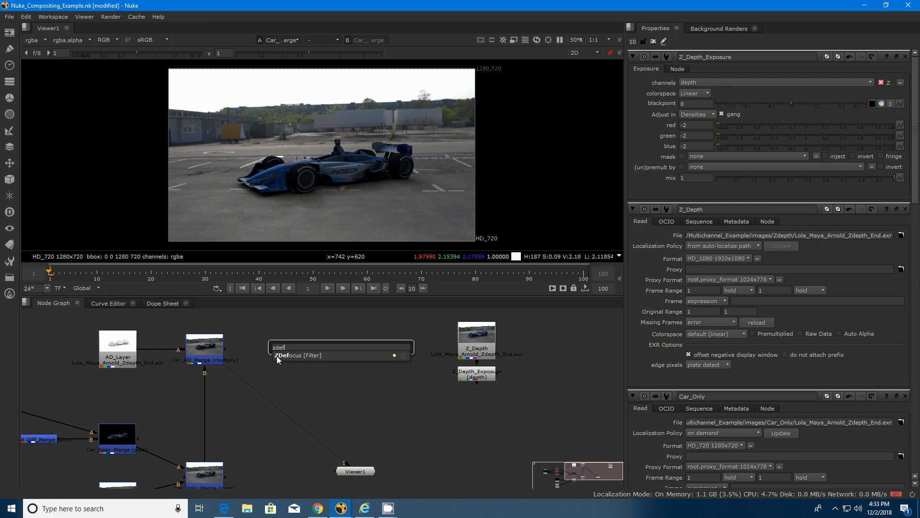
left_click(292, 356)
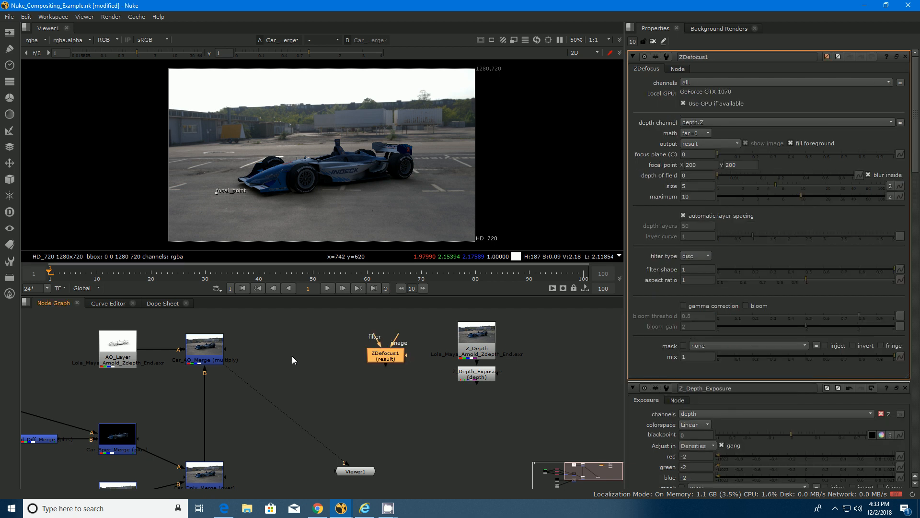
left_click_drag(387, 357, 355, 387)
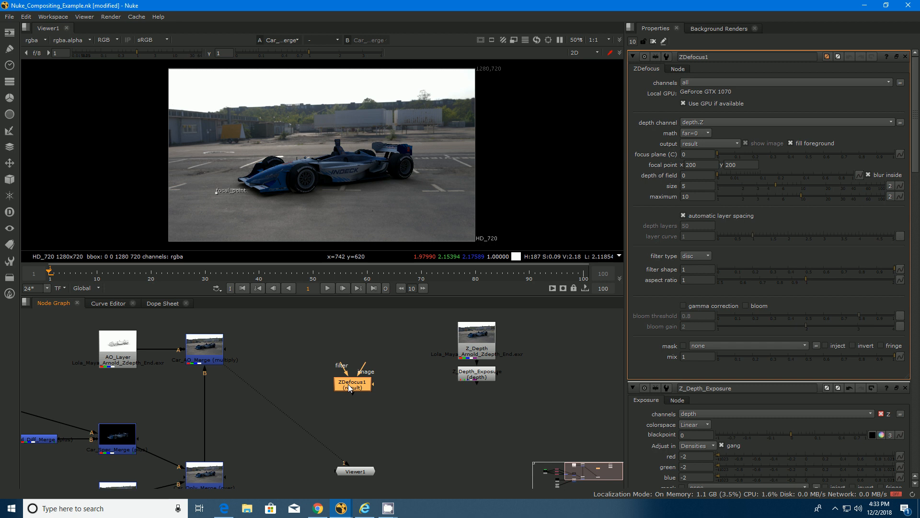
left_click_drag(342, 367, 289, 383)
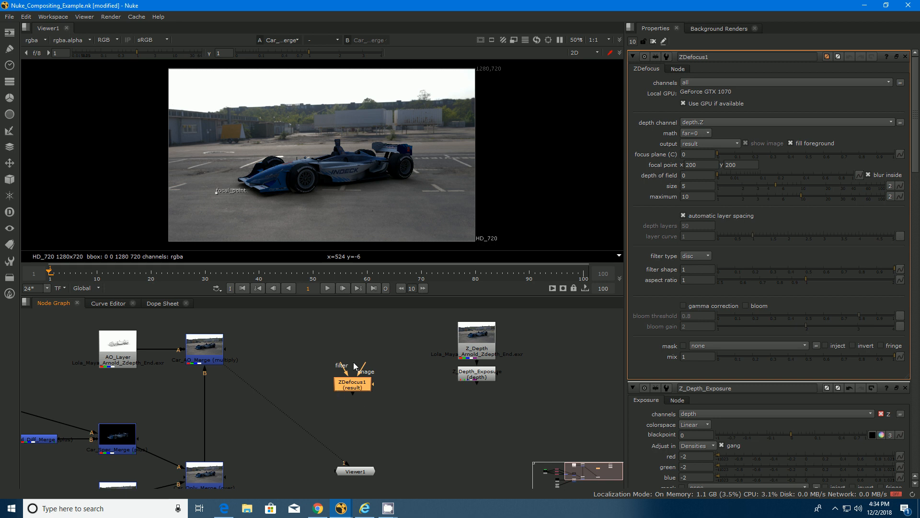
left_click_drag(364, 358, 373, 392)
Step: Move the ZDefocus node down beside Viewer1, and reposition the Z_Depth and Z_Depth_Exposure pair above it
middle_click_drag(365, 404, 363, 380)
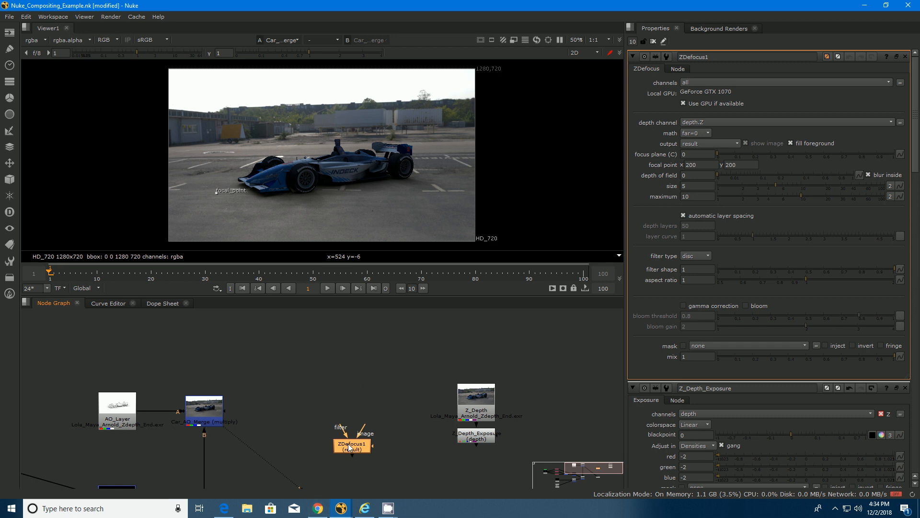
middle_click_drag(353, 449, 369, 411)
left_click_drag(358, 409, 356, 456)
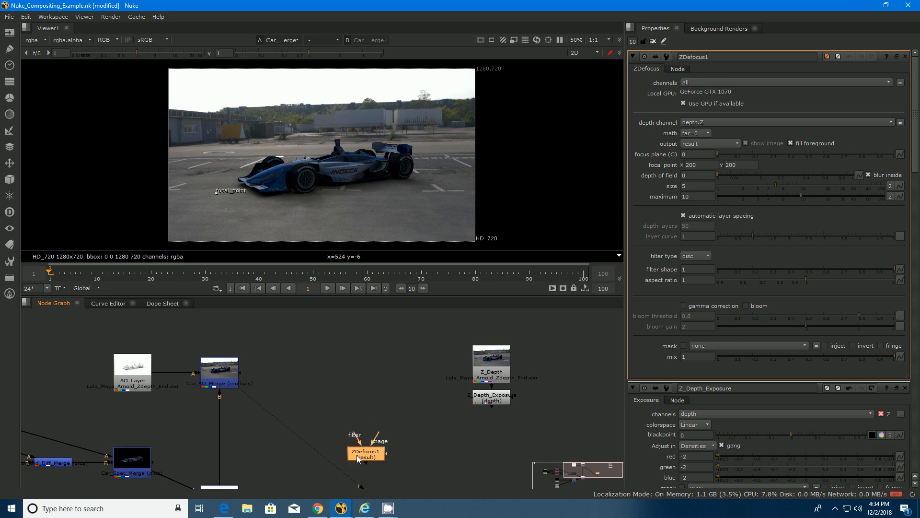
middle_click_drag(352, 413, 399, 321)
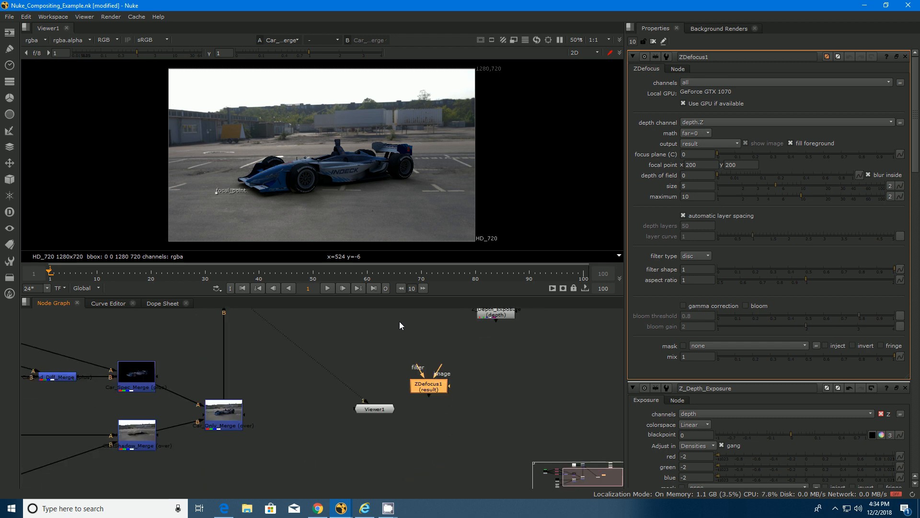
left_click_drag(371, 411, 344, 394)
middle_click_drag(353, 349, 370, 440)
left_click_drag(453, 332, 575, 450)
left_click_drag(524, 383, 509, 393)
Step: Add an unconnected ShuffleCopy node midway between Car_AO_Merge and the Z_Depth nodes
left_click(412, 355)
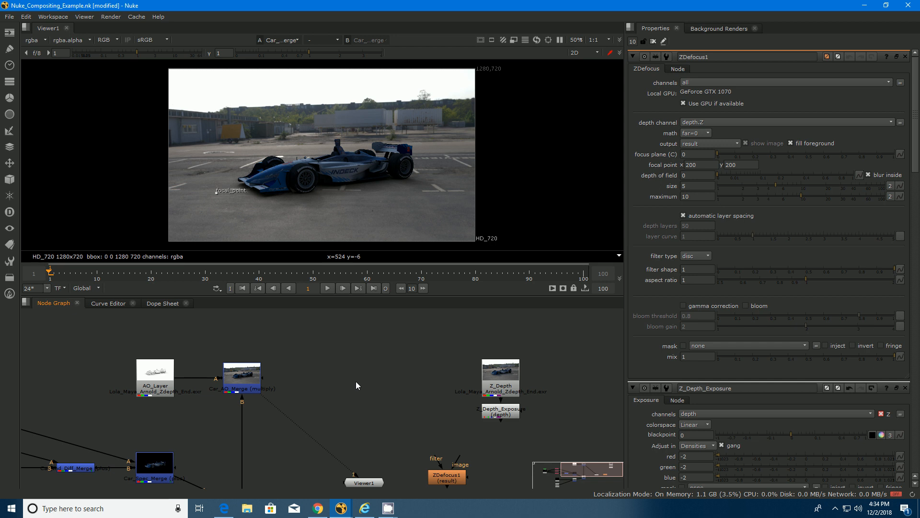
key("Tab")
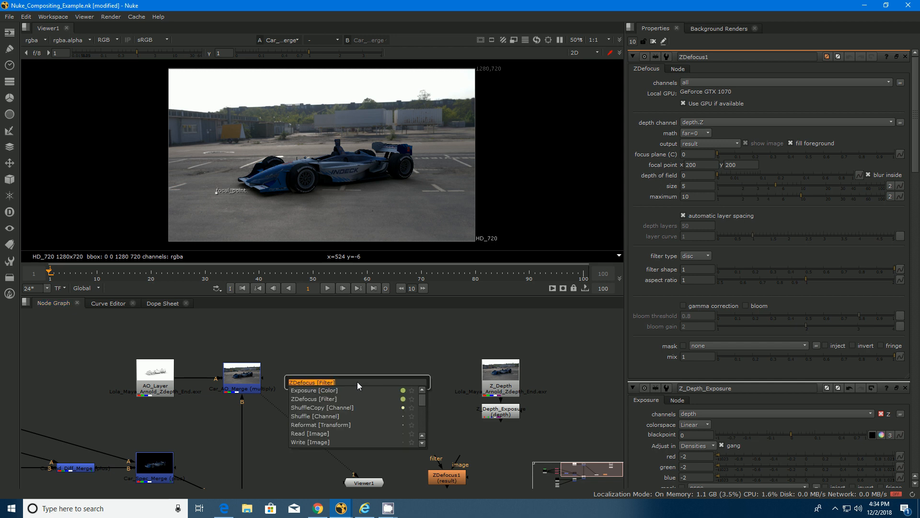
type("shuffle")
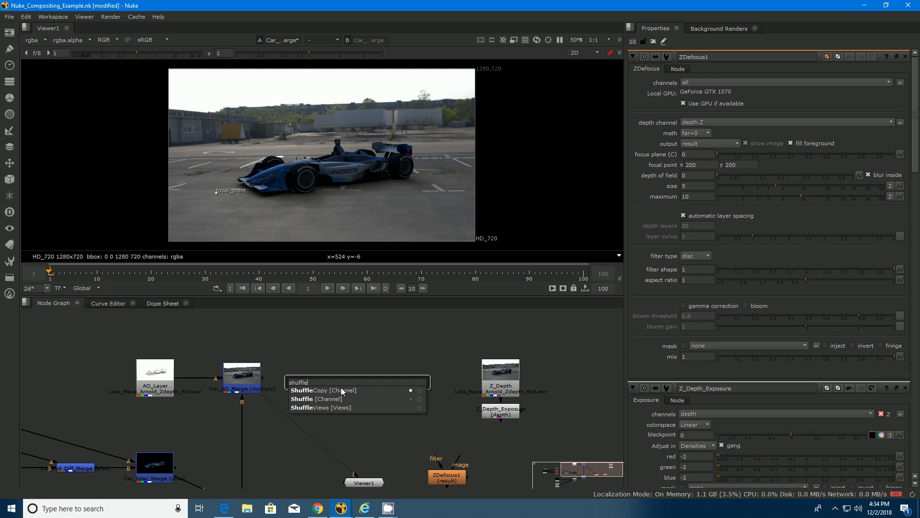
left_click(310, 391)
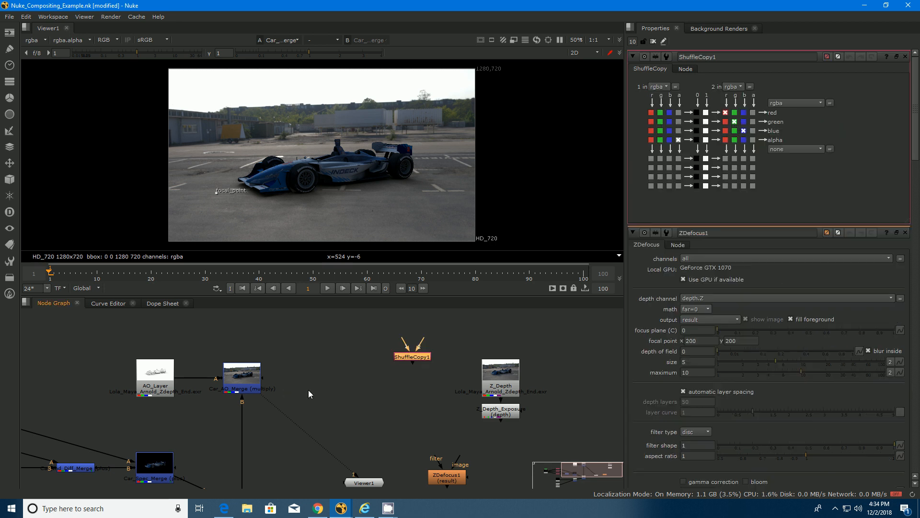
left_click_drag(423, 361, 380, 383)
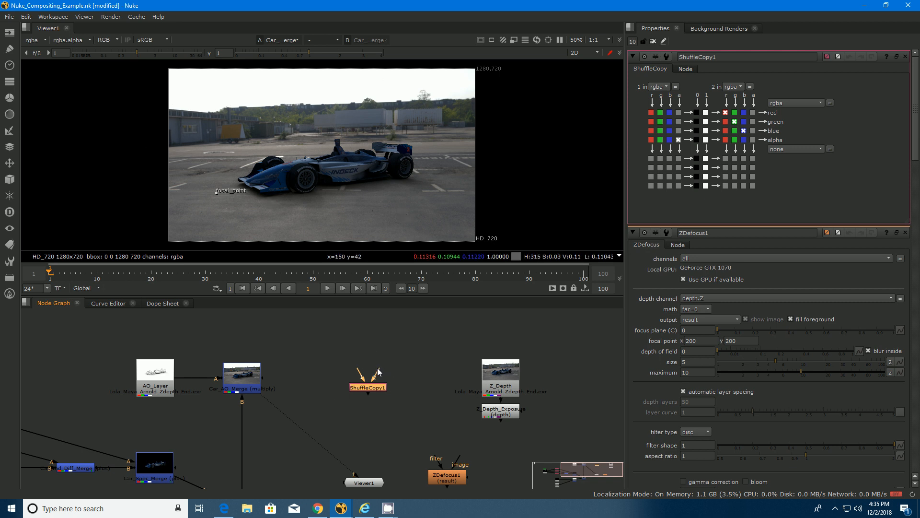
Step: Connect the ShuffleCopy node's input 2 to Car_AO_Merge and input 1 to Z_Depth_Exposure, lining the nodes up in a row
left_click_drag(374, 376, 244, 377)
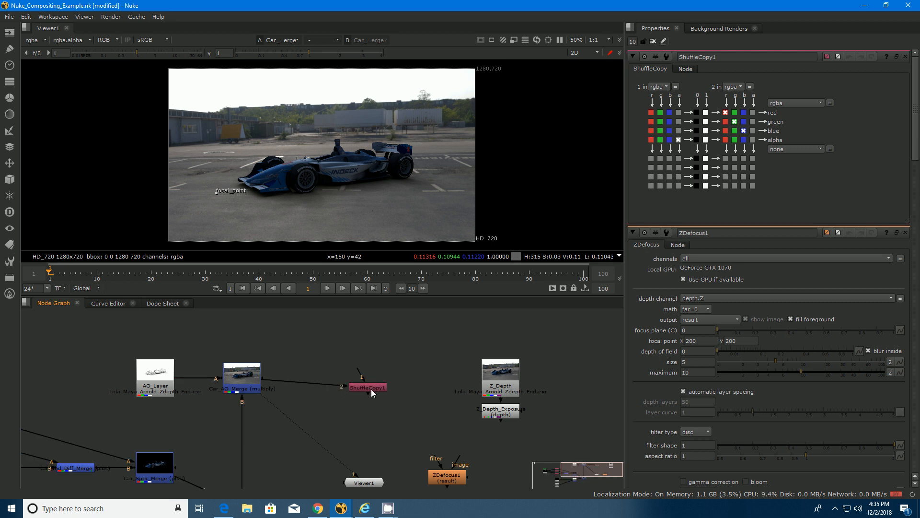
left_click_drag(371, 389, 369, 384)
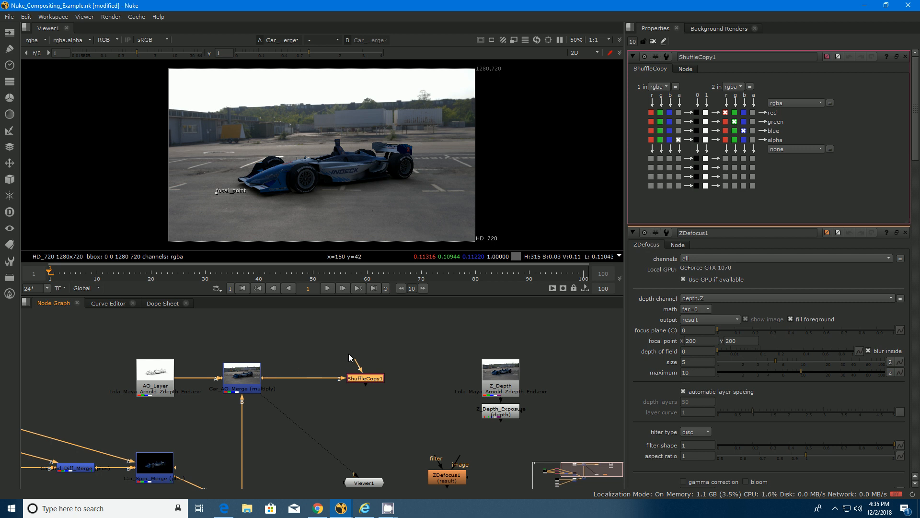
left_click_drag(450, 343, 542, 435)
left_click_drag(505, 408, 503, 375)
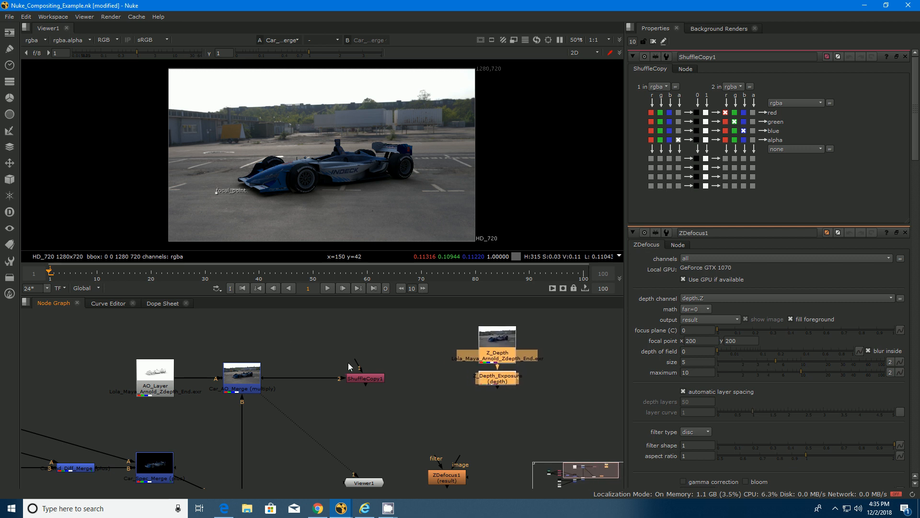
left_click_drag(354, 359, 499, 379)
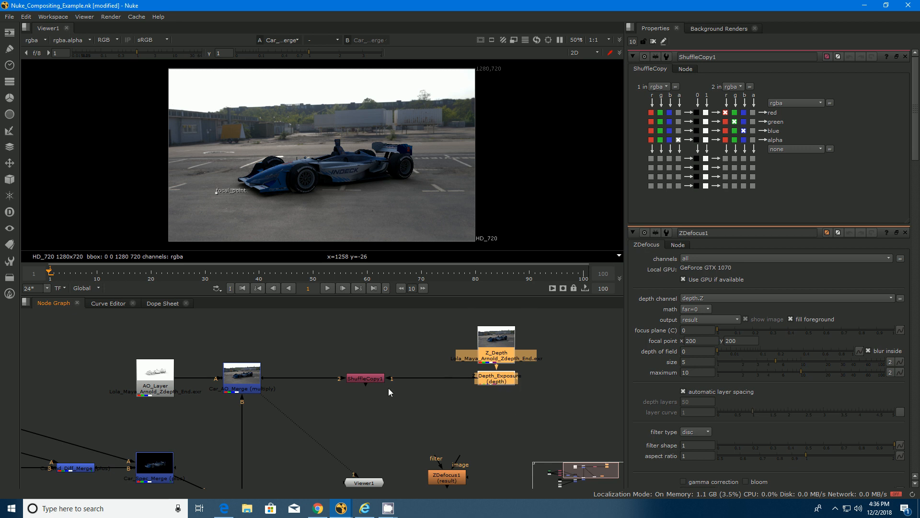
Step: Connect the viewer to the ShuffleCopy node to display its output
left_click(358, 378)
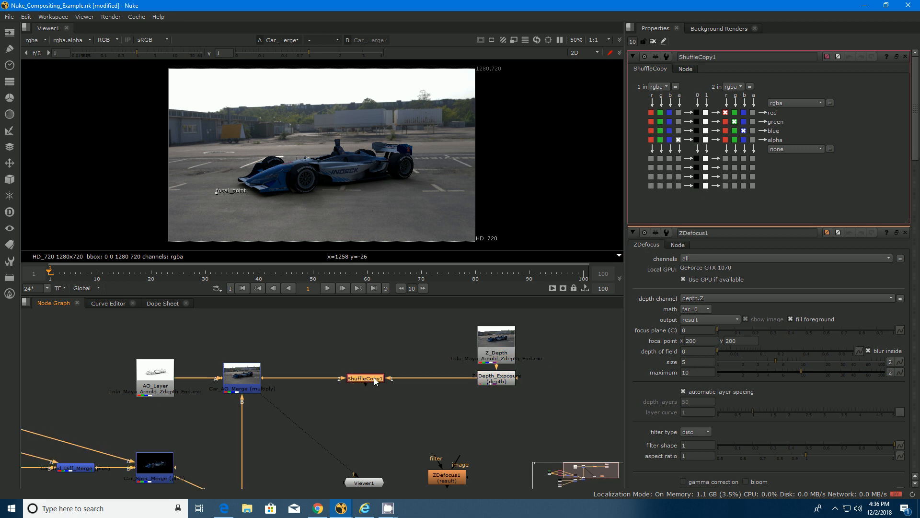
key("1")
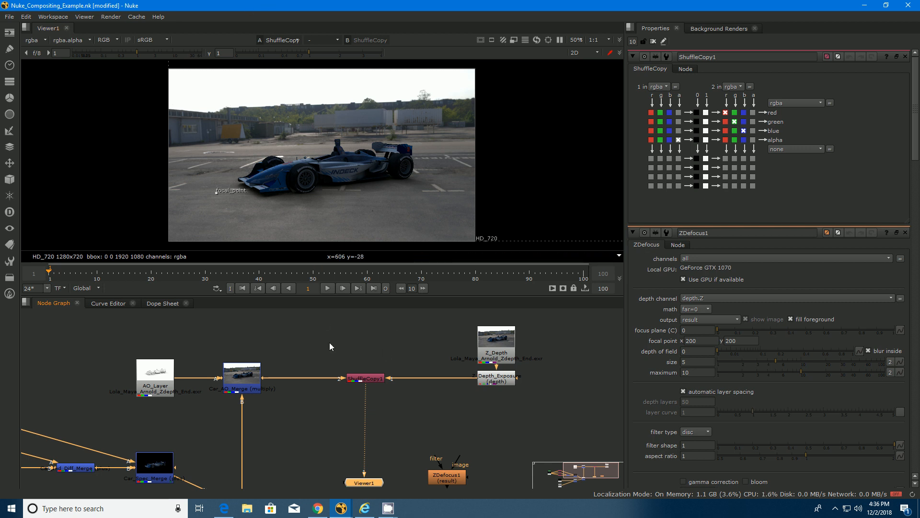
Step: Detach the ShuffleCopy node's input 2 from Car_AO_Merge and connect it to that merge again
left_click(367, 379)
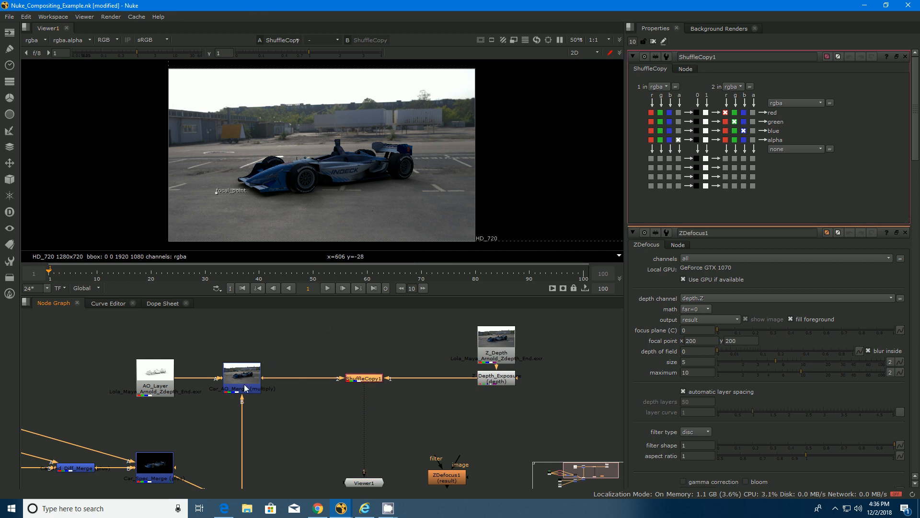
left_click_drag(323, 375, 324, 371)
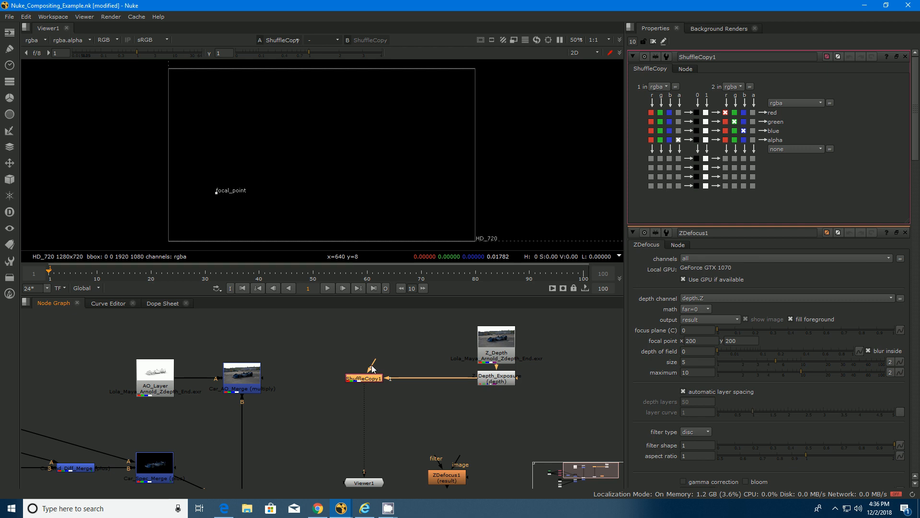
left_click_drag(365, 340, 242, 377)
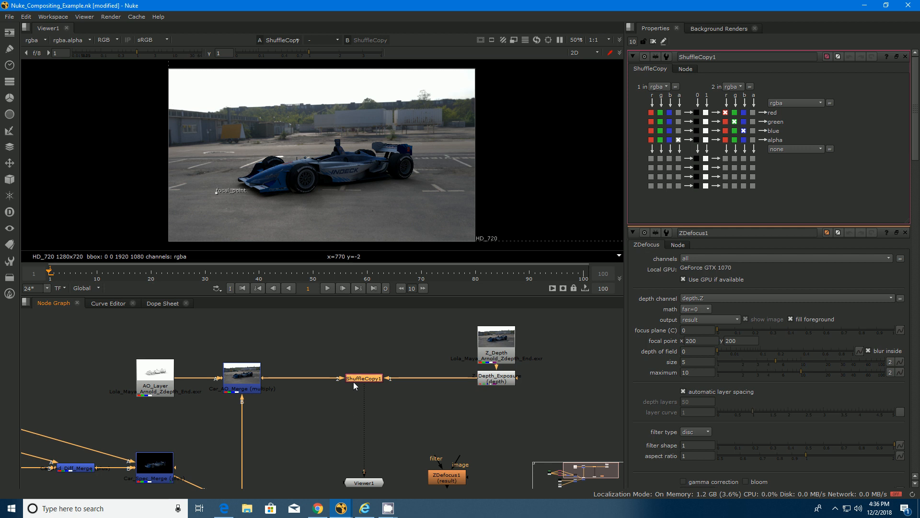
left_click(42, 38)
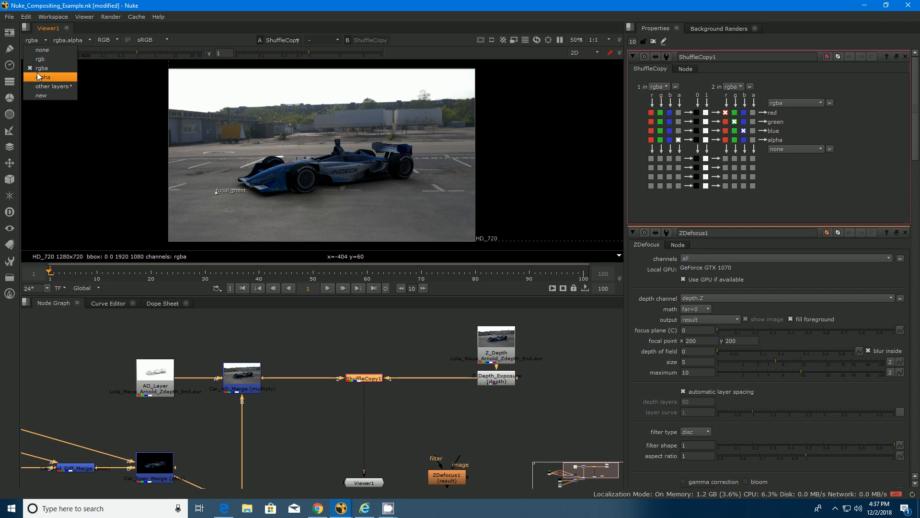
left_click(513, 370)
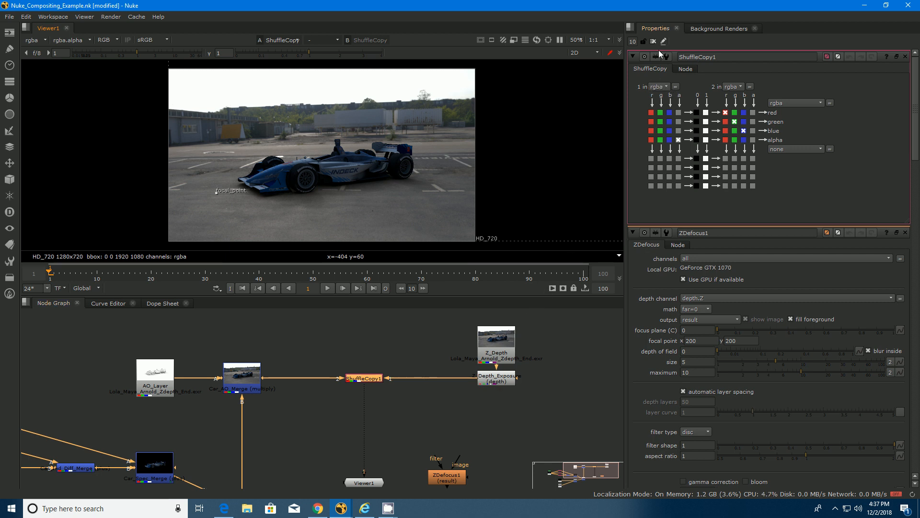
Step: Set the ShuffleCopy node's input 1 layer and first output layer to depth, routing input 1's Z channel to the Z output
left_click(657, 88)
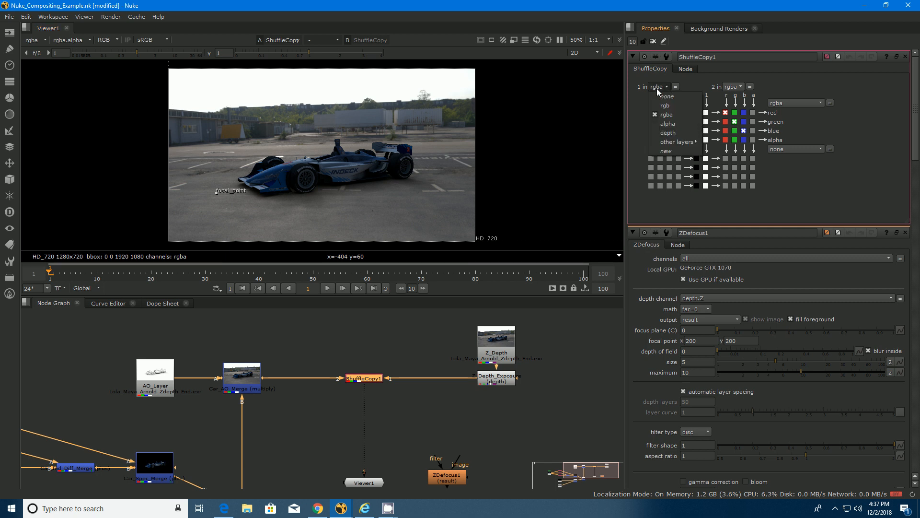
left_click(668, 133)
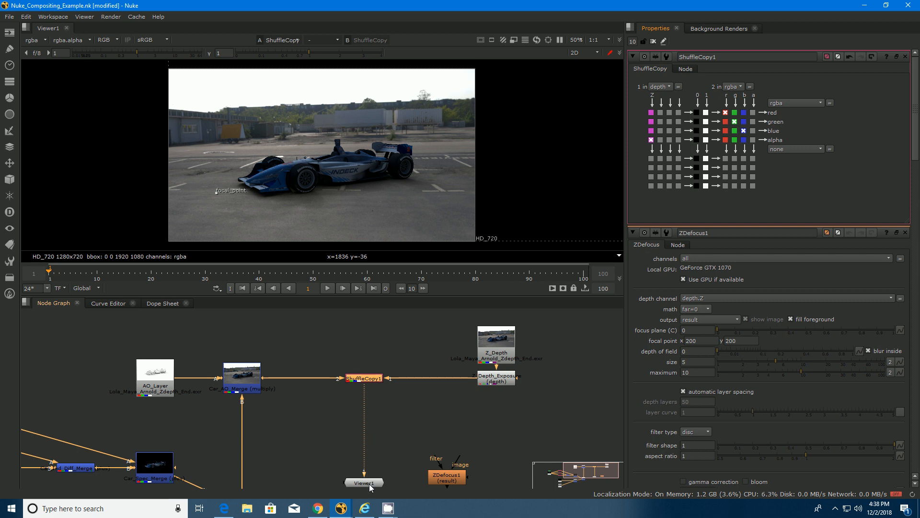
left_click(784, 101)
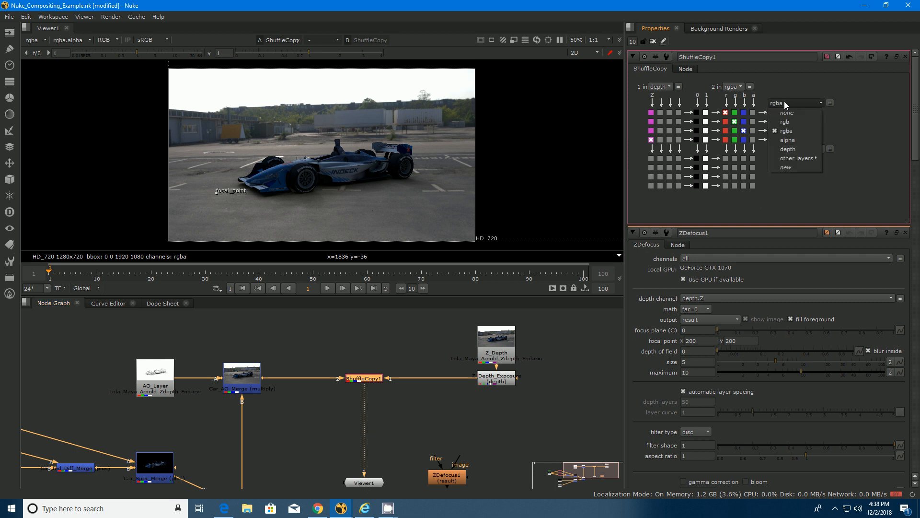
left_click(787, 149)
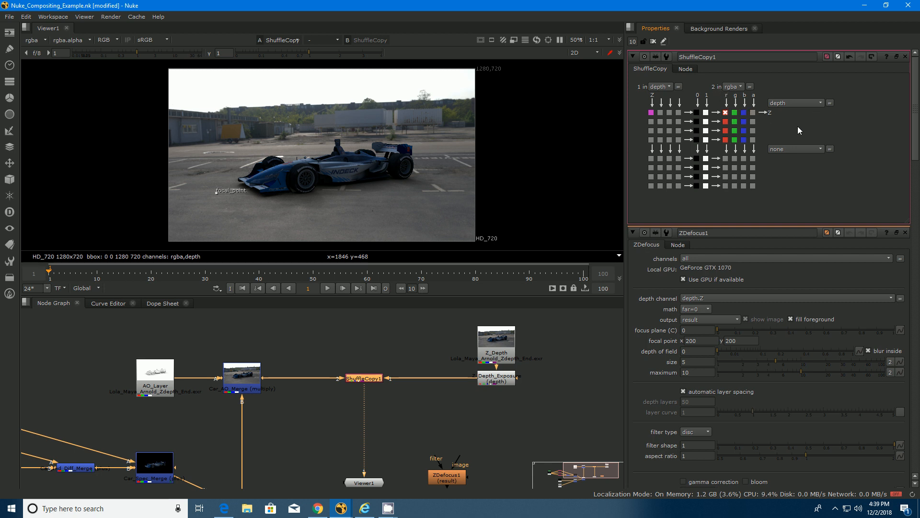
left_click(652, 113)
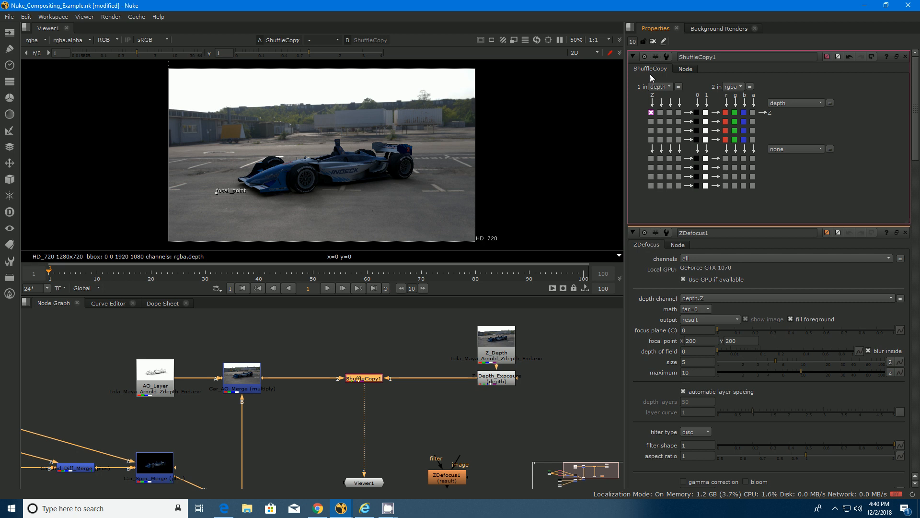
left_click(651, 113)
Step: Display the ShuffleCopy output's depth layer in the viewer, comparing it with rgba and returning to depth
key("1")
left_click(38, 41)
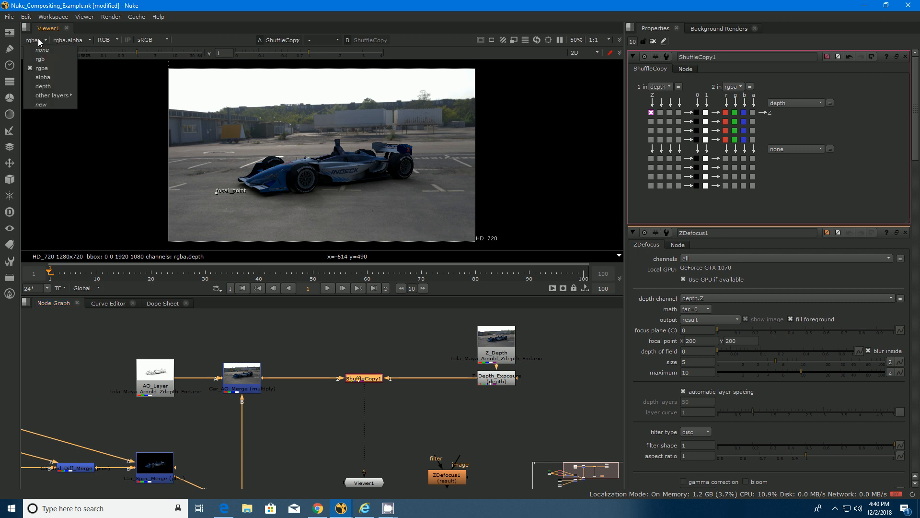
left_click(46, 88)
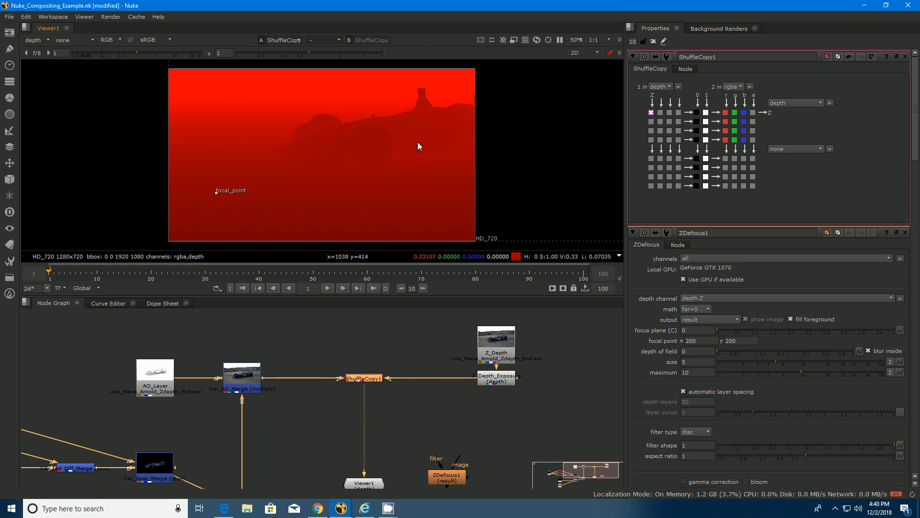
left_click(36, 41)
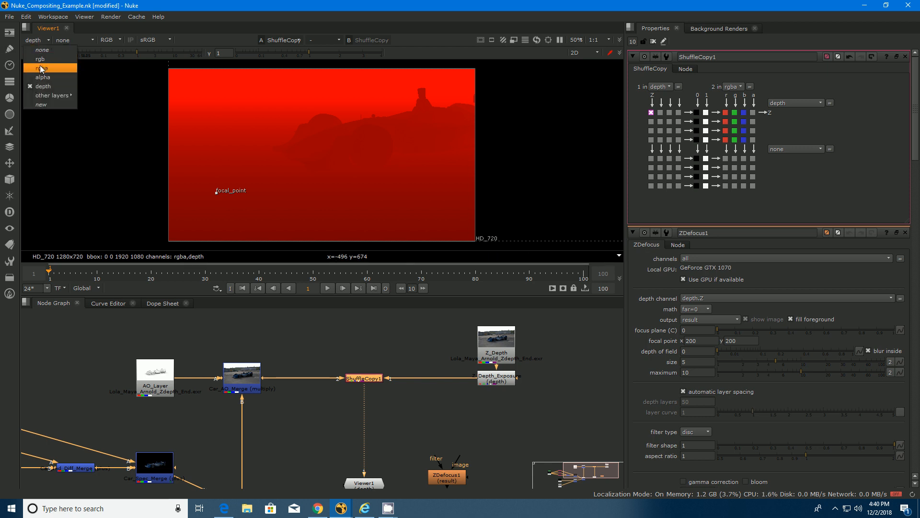
left_click(41, 67)
left_click(37, 41)
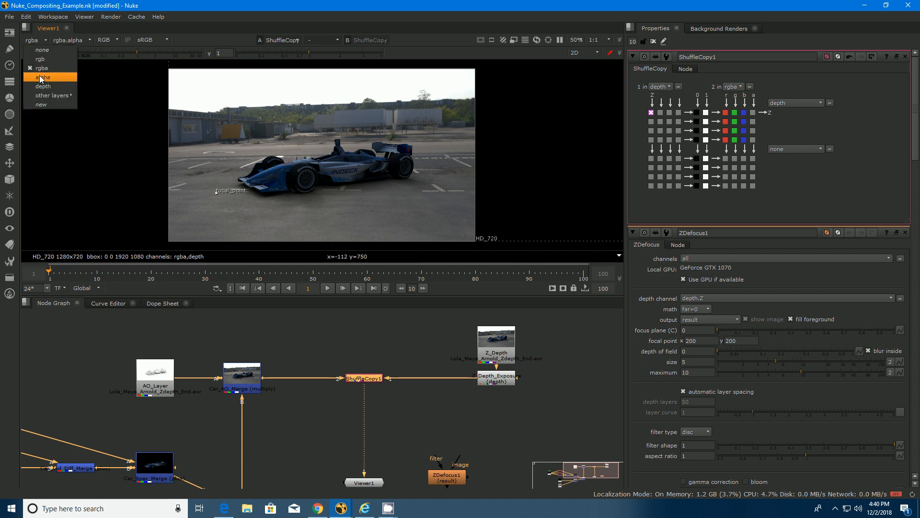
left_click(43, 87)
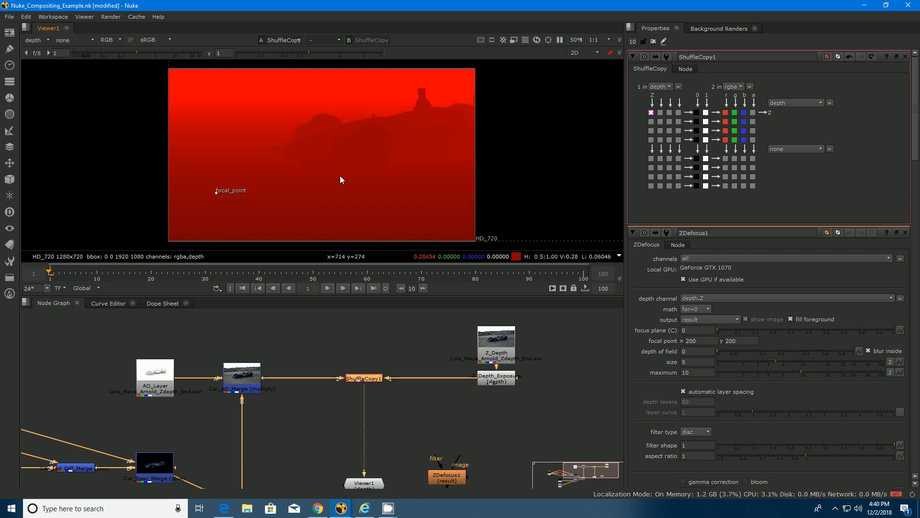
scroll(341, 180, "down", 3)
scroll(340, 180, "up", 1)
scroll(361, 142, "down", 1)
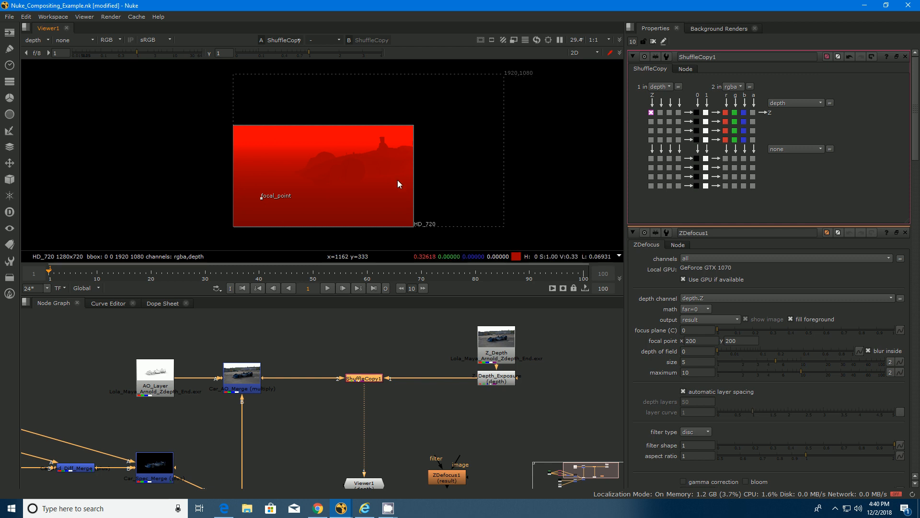
Step: Review the node graph from the Car_Only branches through Car_AO_Merge to the ShuffleCopy and Z_Depth nodes
scroll(76, 418, "down", 1)
middle_click_drag(54, 398, 208, 371)
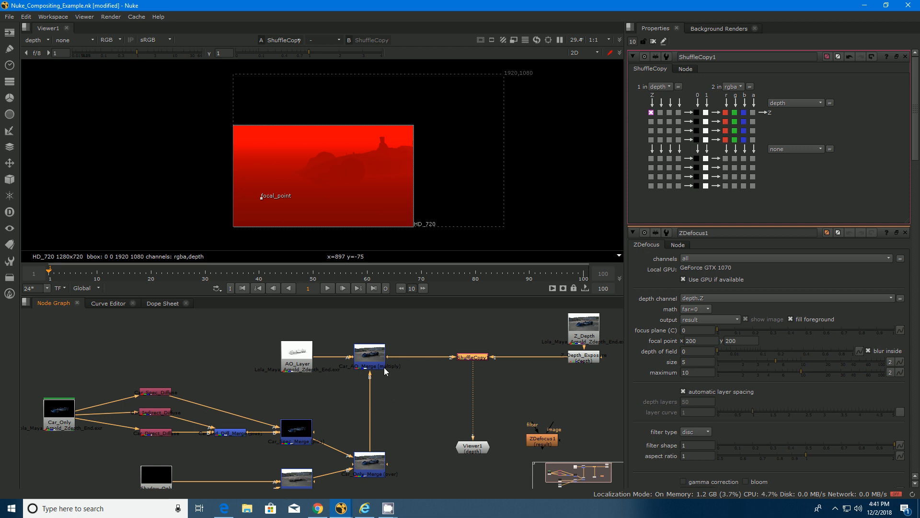
middle_click_drag(298, 347, 89, 365)
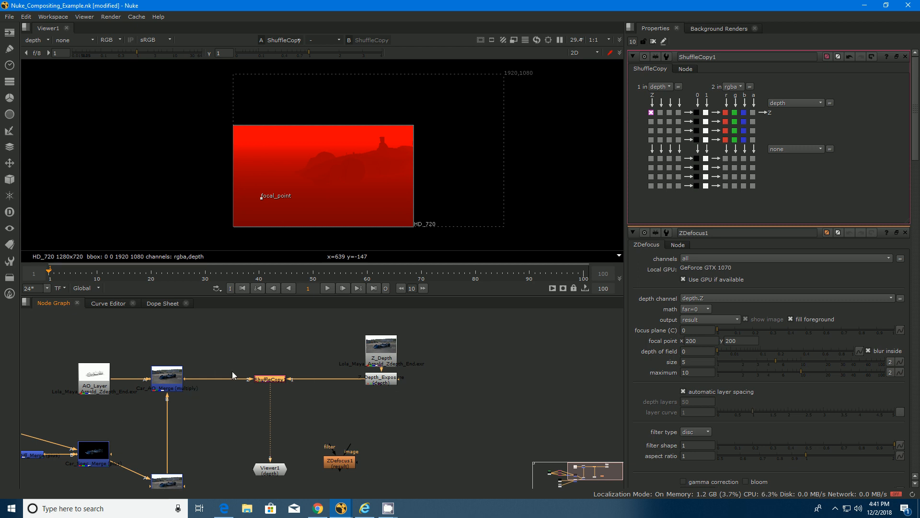
scroll(237, 384, "down", 3)
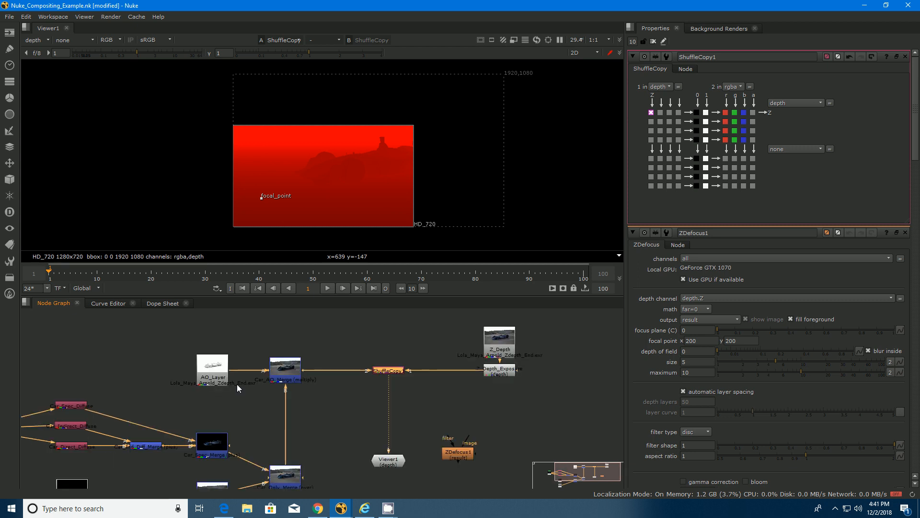
middle_click_drag(237, 384, 280, 354)
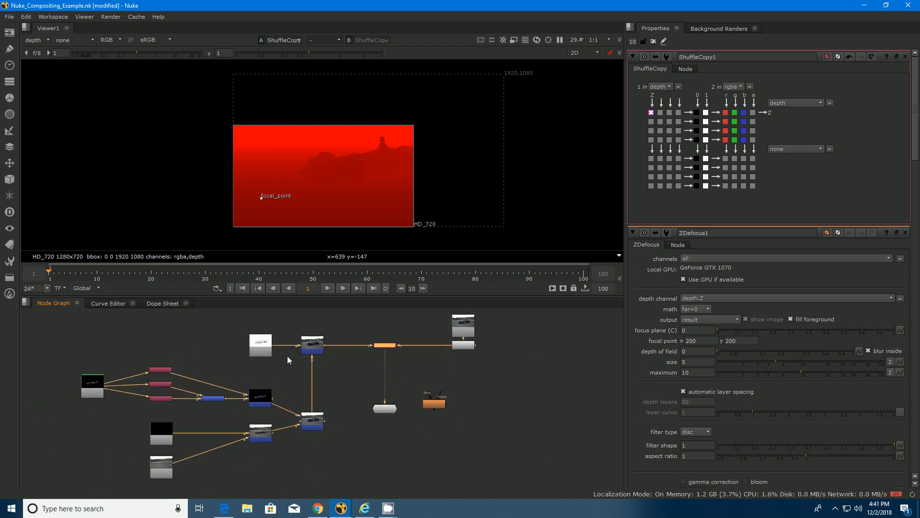
scroll(298, 331, "up", 3)
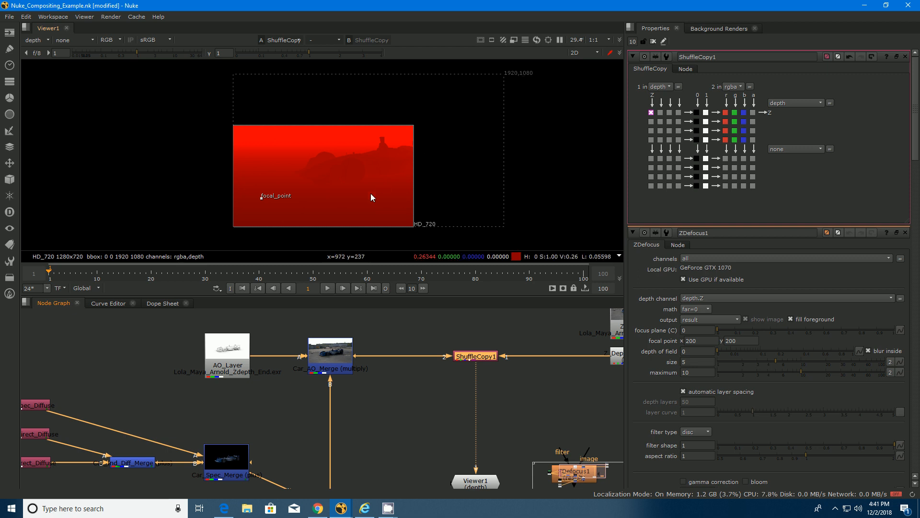
middle_click_drag(449, 400, 357, 396)
scroll(358, 395, "down", 1)
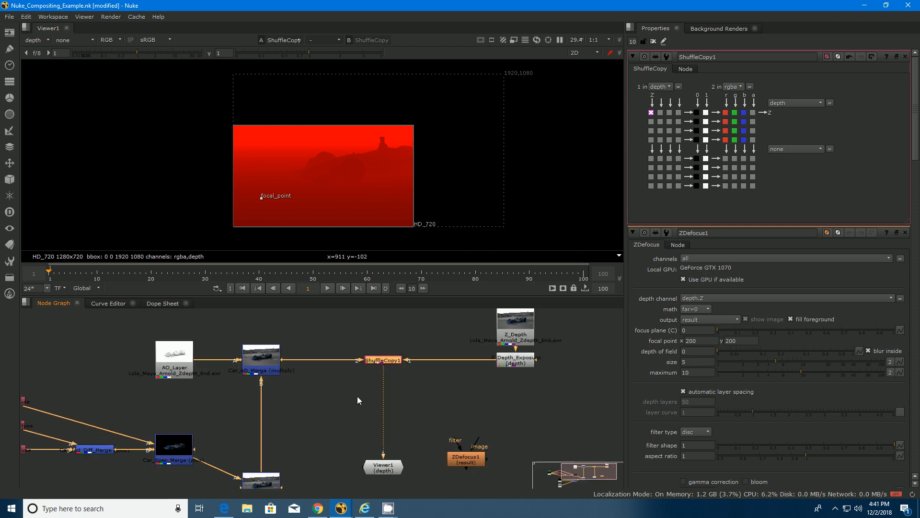
scroll(357, 396, "down", 1)
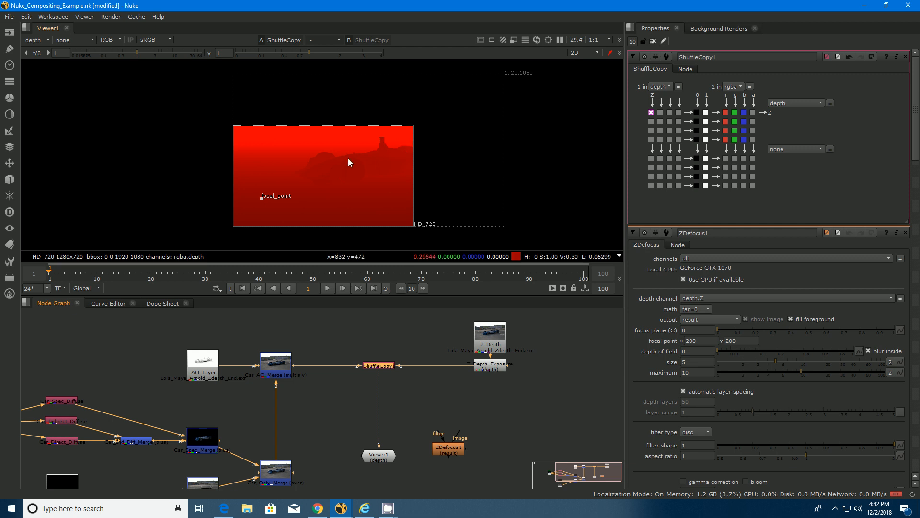
Step: Examine the depth pass up close along the silhouette edges of the car's wheel and bodywork
scroll(348, 158, "up", 3)
scroll(346, 158, "up", 9)
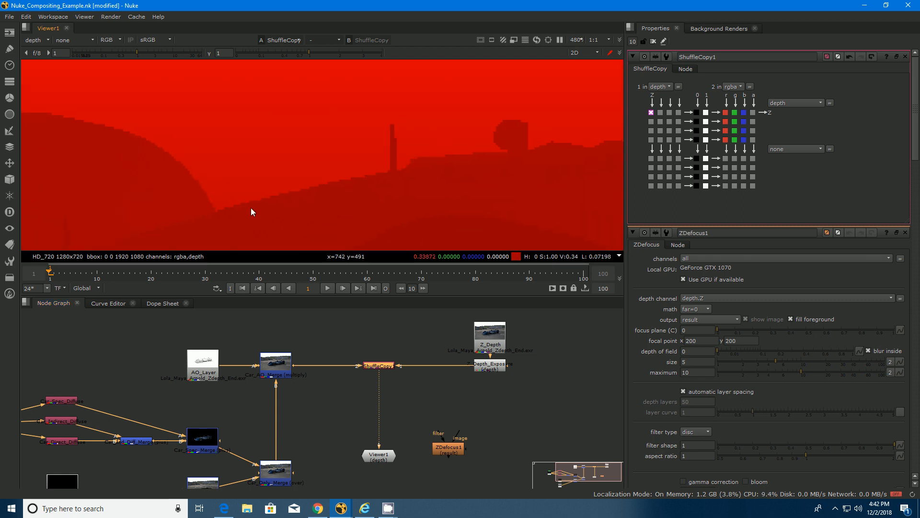
middle_click_drag(251, 208, 435, 220)
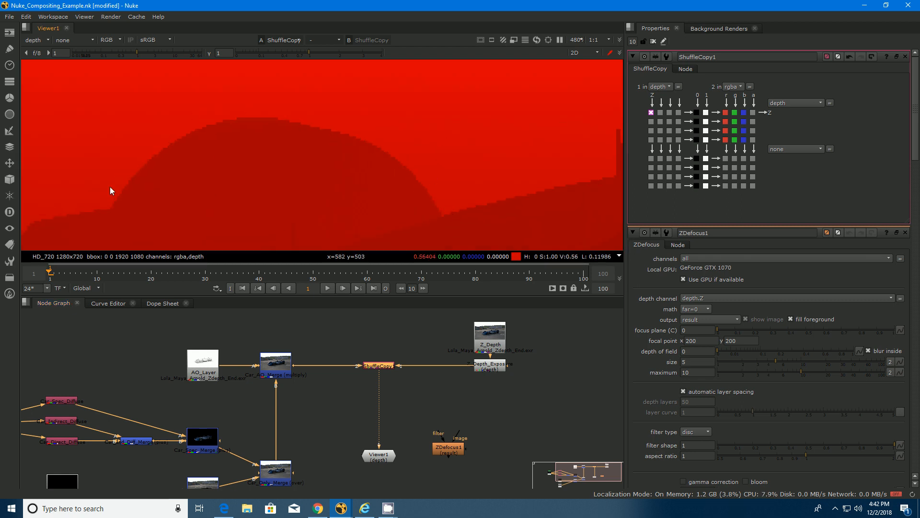
scroll(93, 209, "down", 1)
middle_click_drag(94, 207, 195, 154)
middle_click_drag(134, 168, 220, 131)
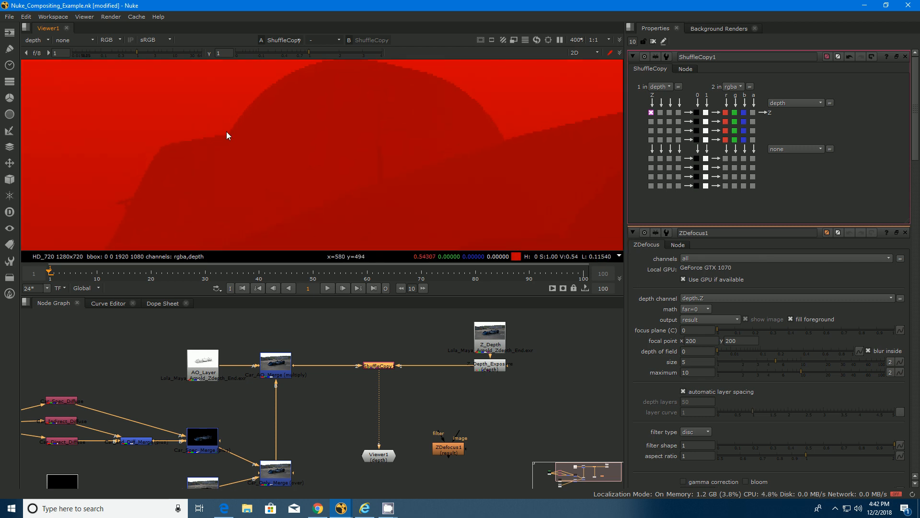
scroll(225, 132, "down", 3)
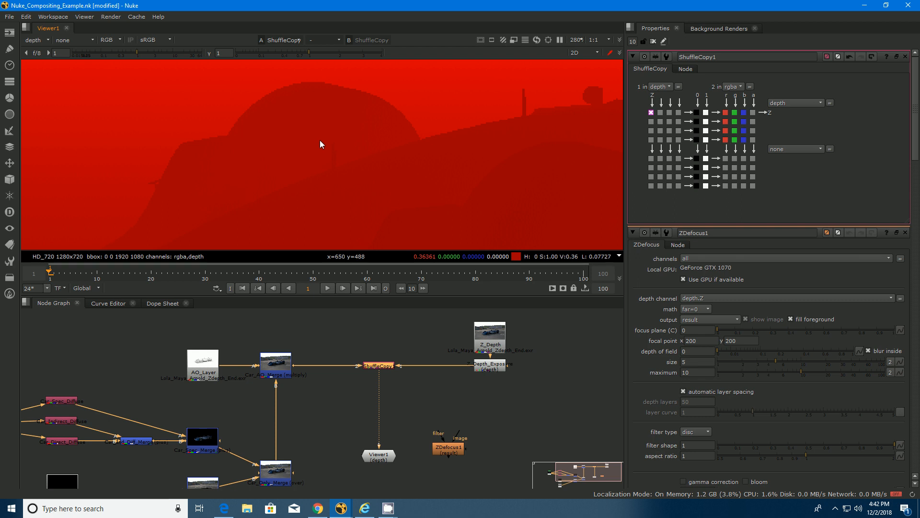
scroll(320, 144, "down", 7)
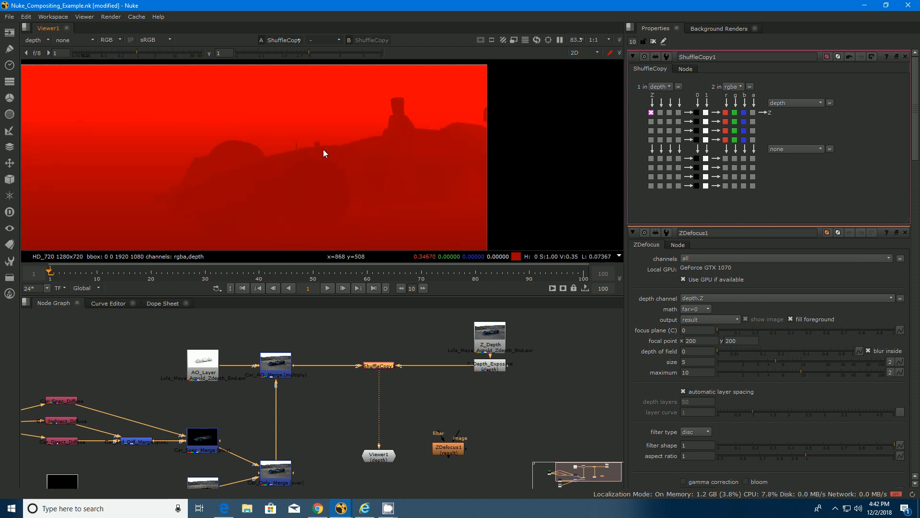
scroll(392, 168, "down", 3)
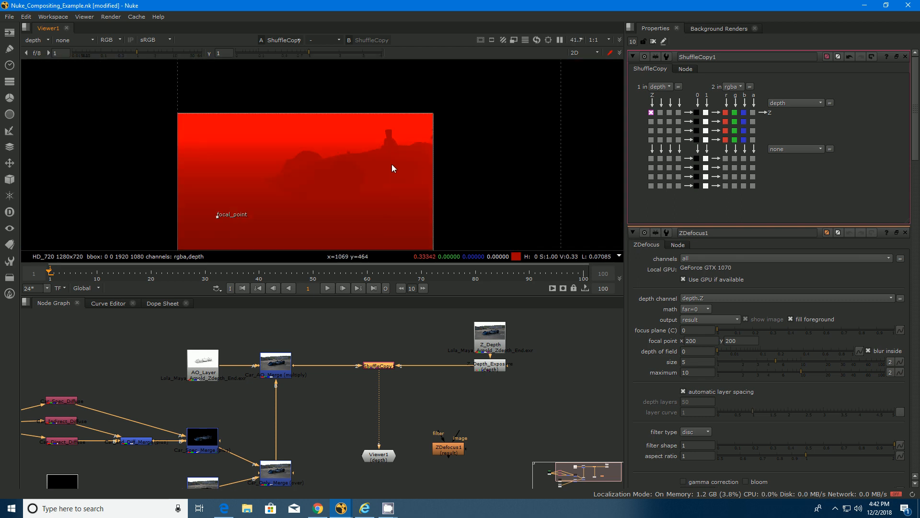
scroll(337, 154, "down", 4)
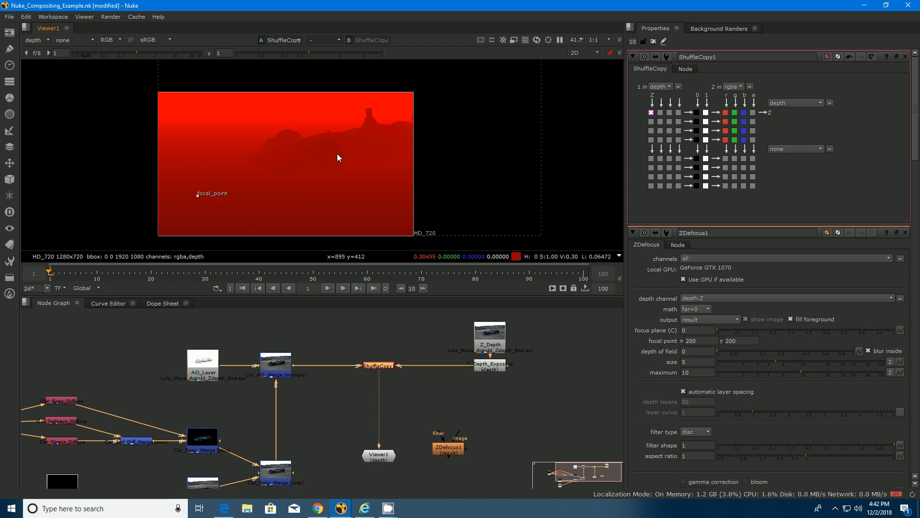
middle_click_drag(337, 154, 328, 164)
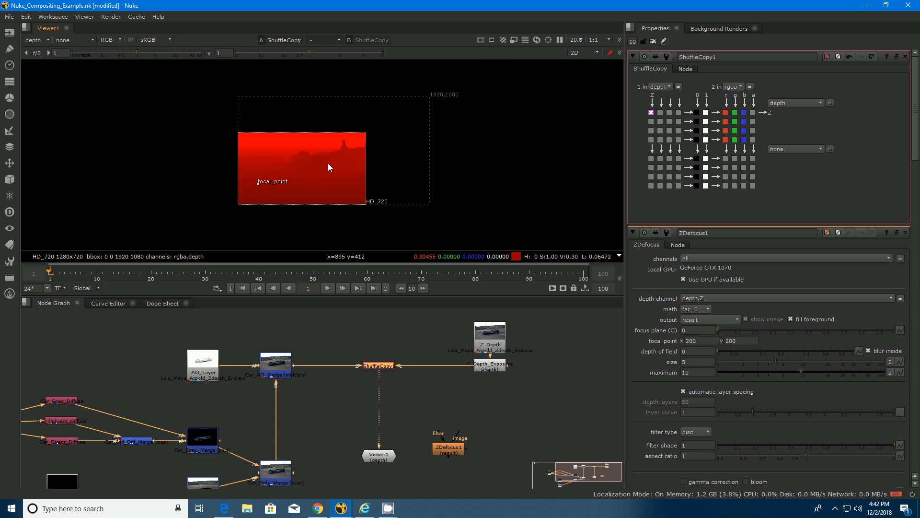
scroll(329, 164, "up", 1)
scroll(328, 166, "up", 1)
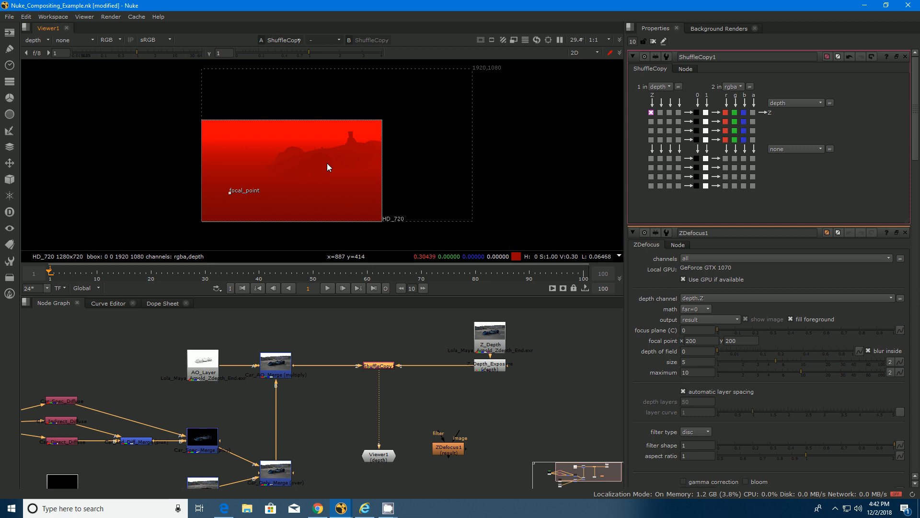
Step: Add an unconnected Reformat node between the ShuffleCopy and ZDefocus nodes
left_click(515, 413)
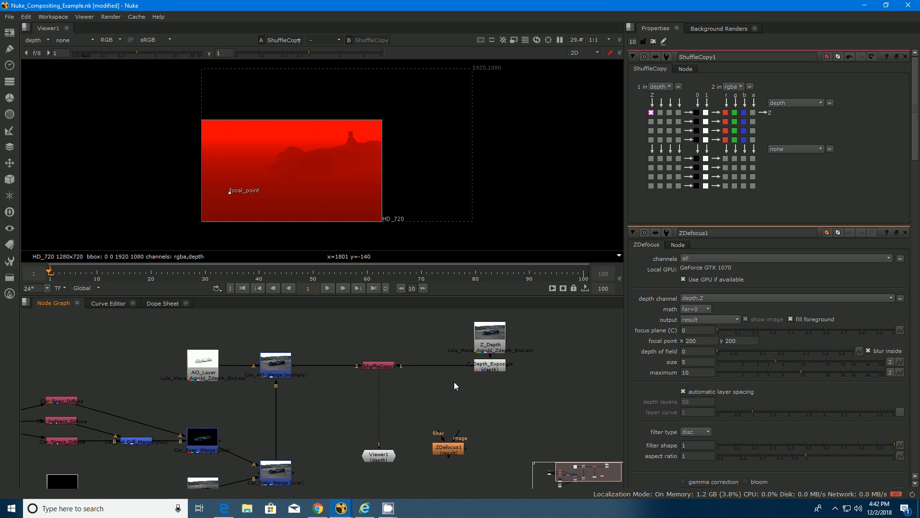
key("Tab")
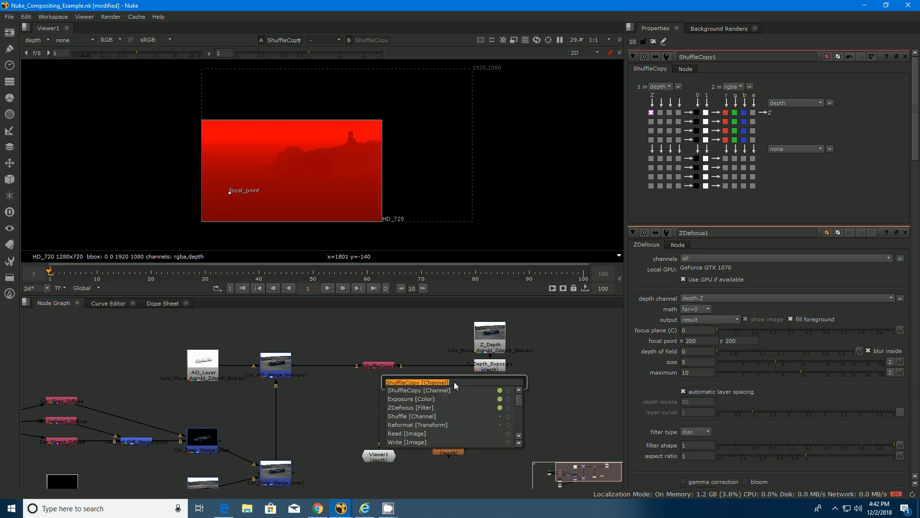
type("r")
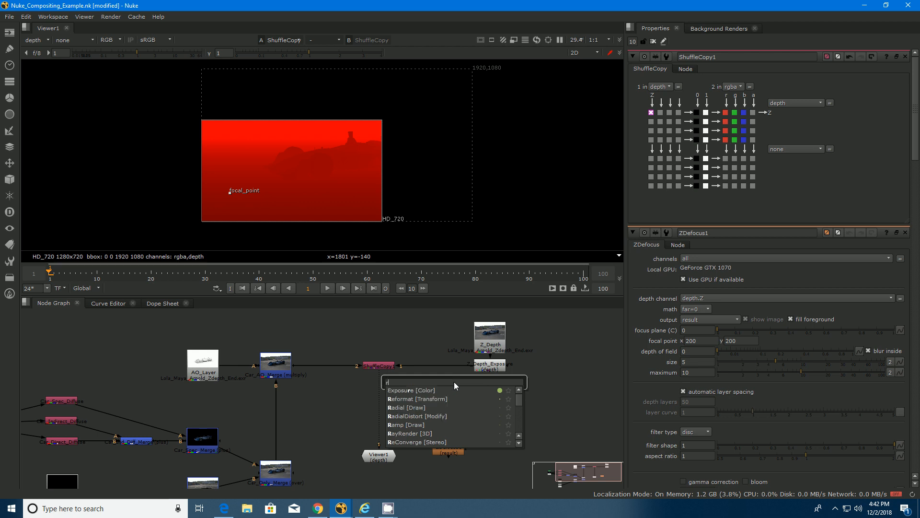
type("eformat")
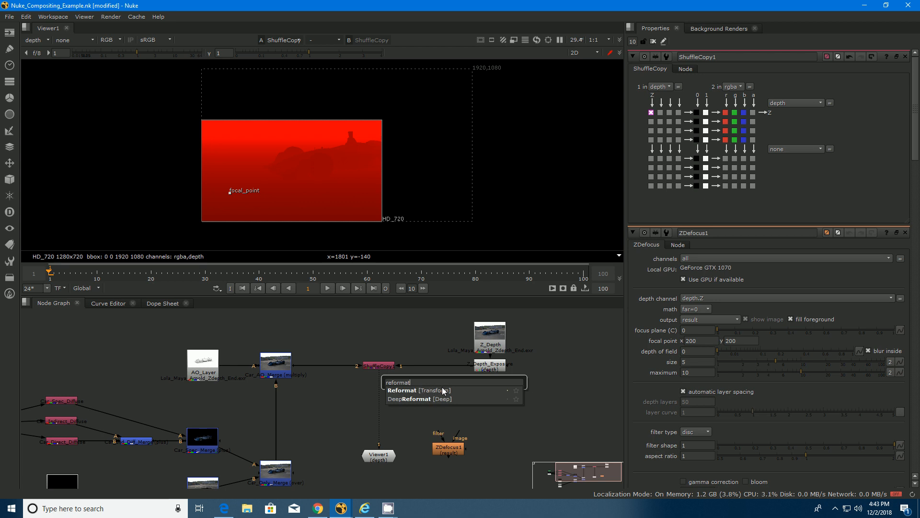
left_click(404, 391)
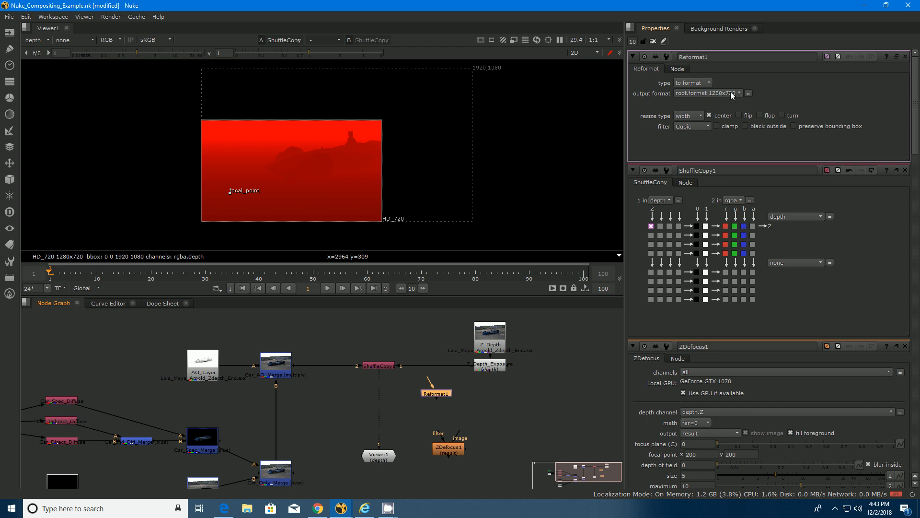
Step: Open the Project Settings to check the full size format
left_click(557, 392)
key("s")
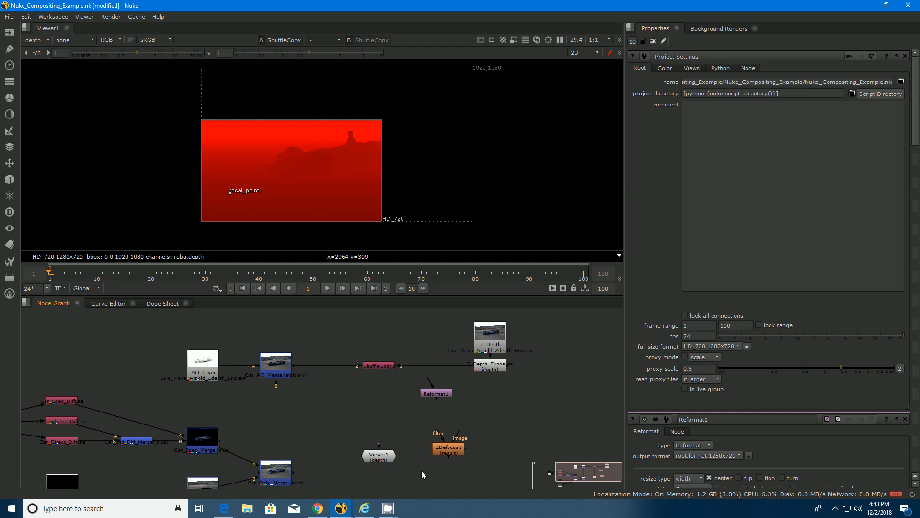
Step: Open the Reformat node's properties and check the available output formats, keeping root.format 1280x720
left_click(441, 392)
double_click(441, 392)
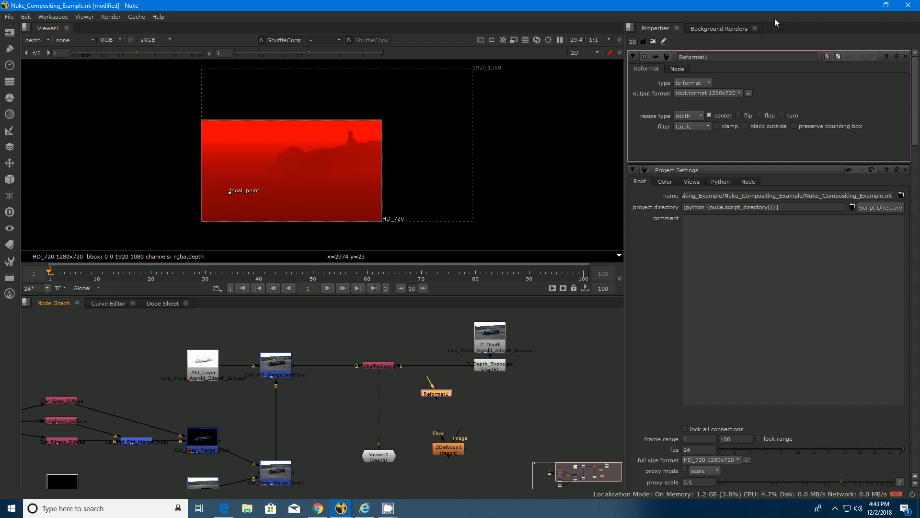
left_click(709, 93)
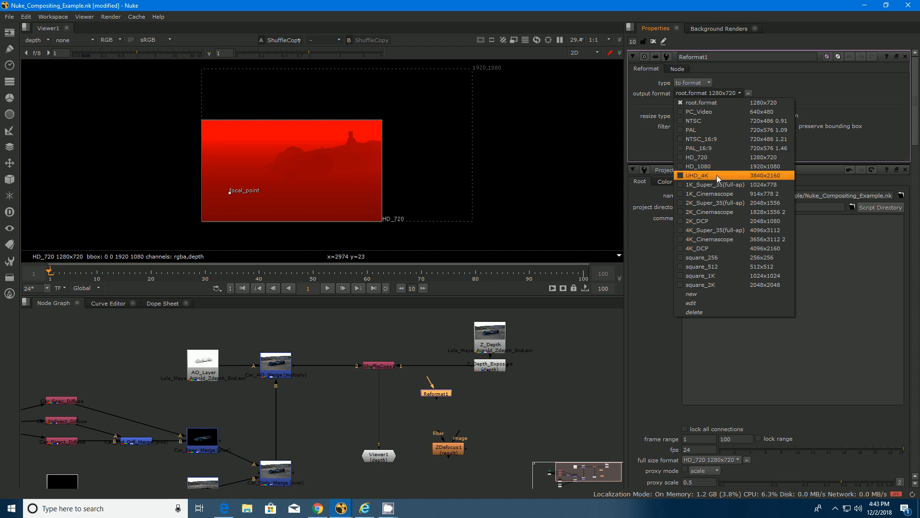
left_click(570, 376)
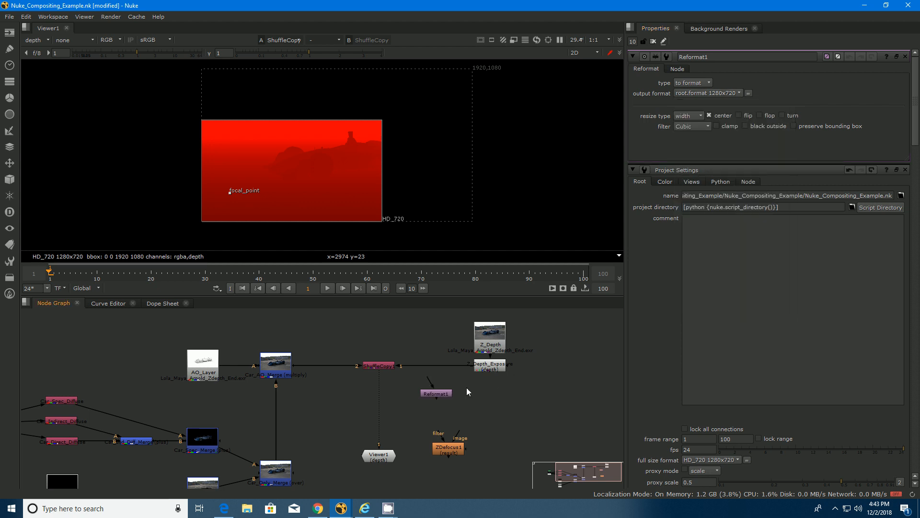
Step: Insert the Reformat node into the connection between the Z_Depth exposure node and the ShuffleCopy, and line it up between them
left_click_drag(438, 391, 430, 336)
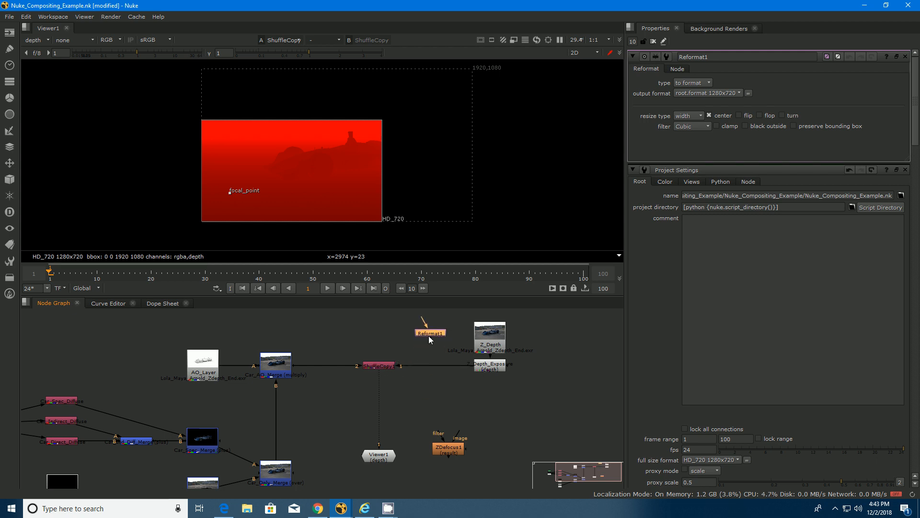
left_click_drag(430, 334, 427, 338)
left_click(485, 344)
left_click_drag(485, 343, 445, 366)
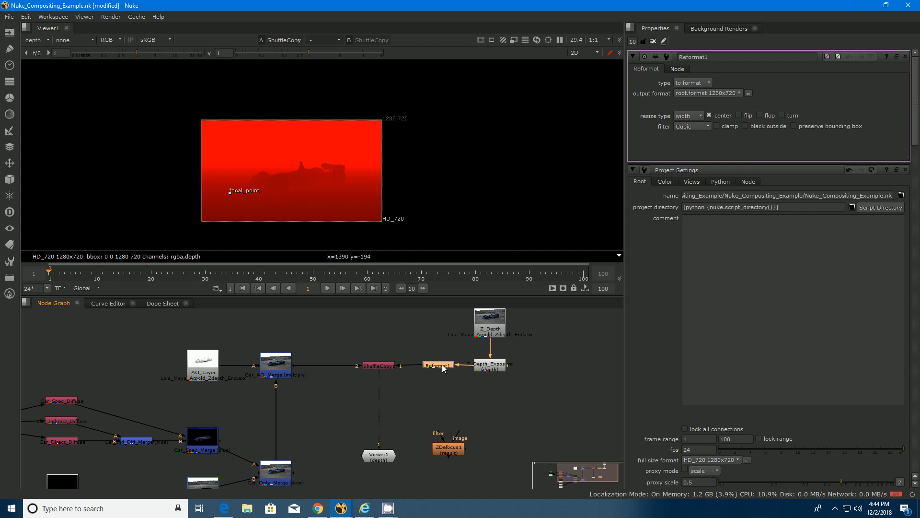
left_click_drag(441, 366, 440, 367)
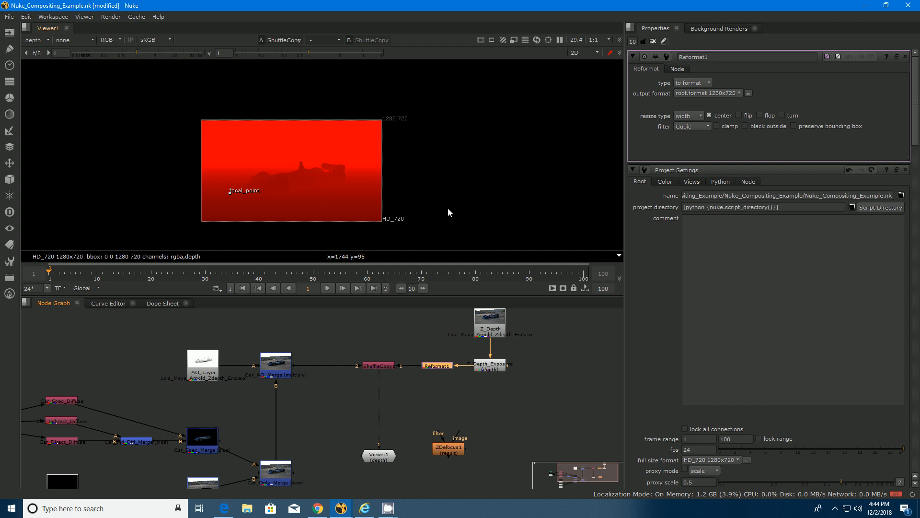
Step: Examine the reformatted depth pass up close along the car's wheel and bodywork edges, and check the full frame
scroll(307, 182, "up", 2)
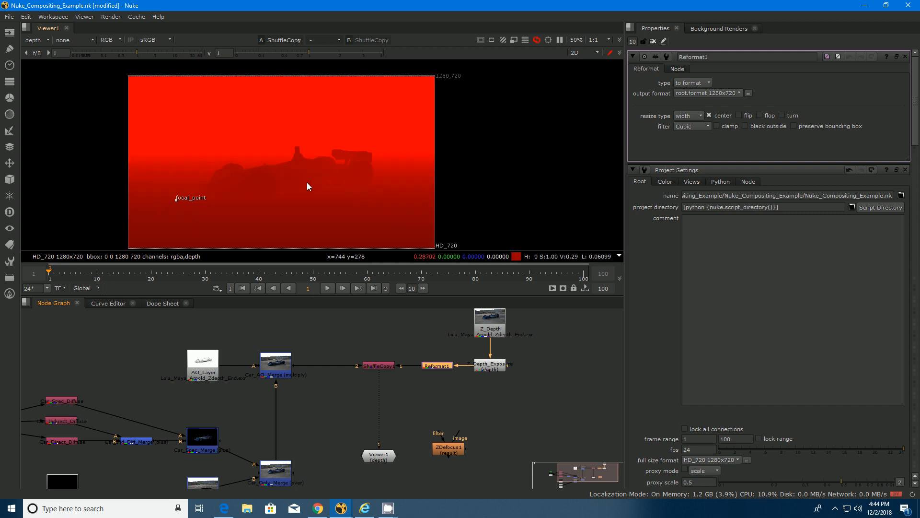
scroll(307, 182, "up", 1)
middle_click_drag(216, 167, 361, 183)
scroll(361, 182, "up", 8)
scroll(361, 182, "up", 1)
middle_click_drag(434, 153, 417, 186)
scroll(401, 174, "down", 2)
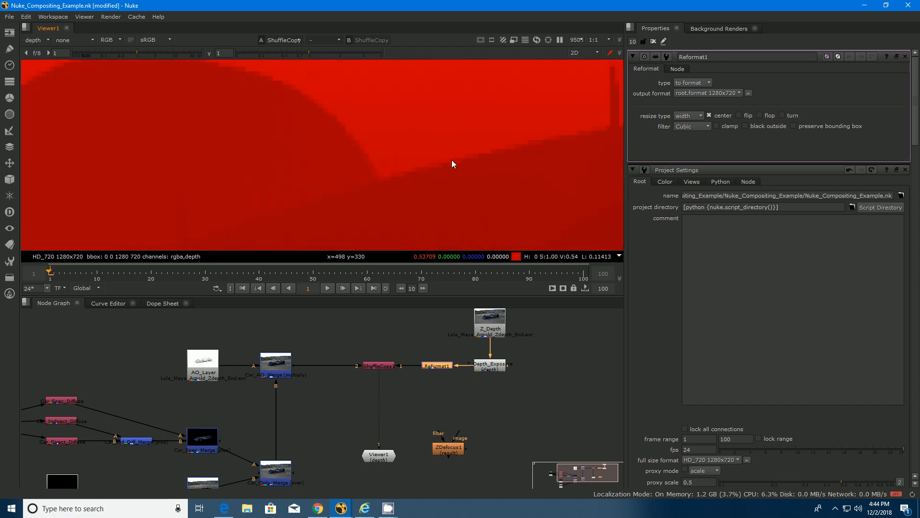
middle_click_drag(452, 160, 440, 187)
middle_click_drag(332, 175, 360, 193)
scroll(365, 189, "down", 1)
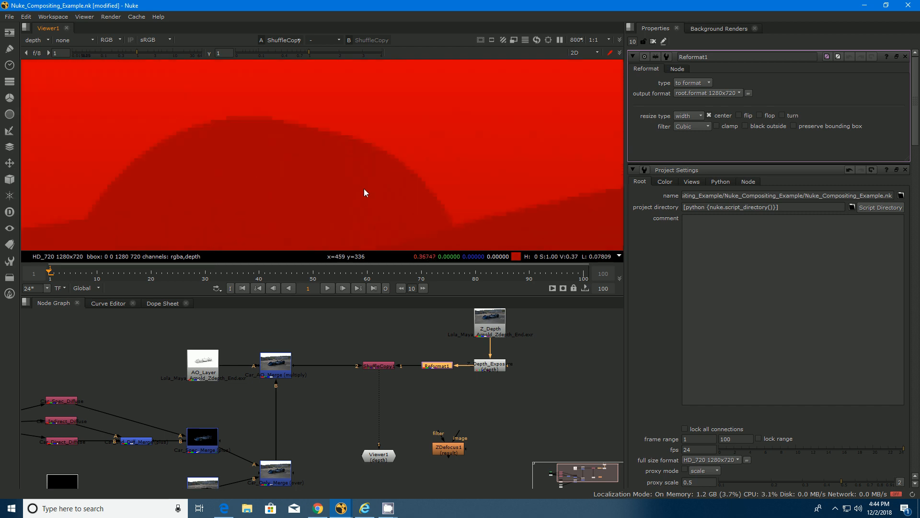
scroll(364, 189, "down", 1)
scroll(364, 188, "up", 3)
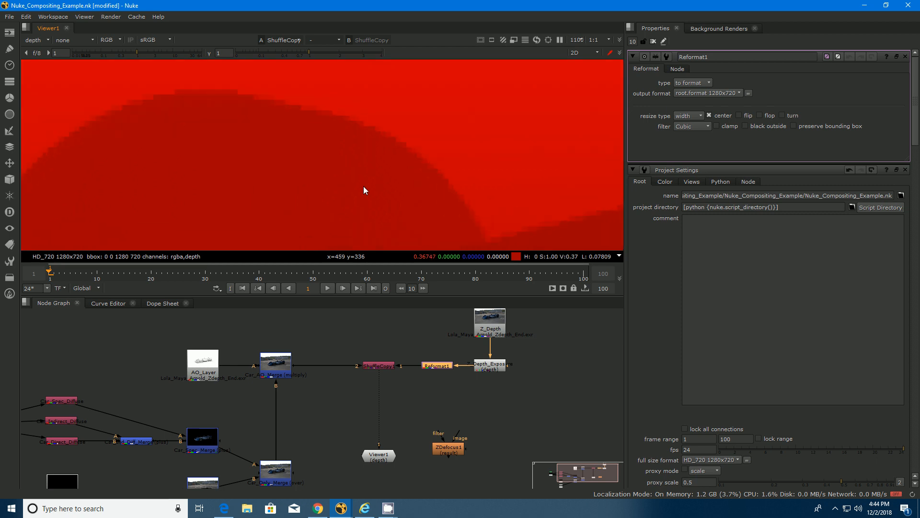
scroll(252, 105, "up", 5)
middle_click_drag(252, 104, 284, 158)
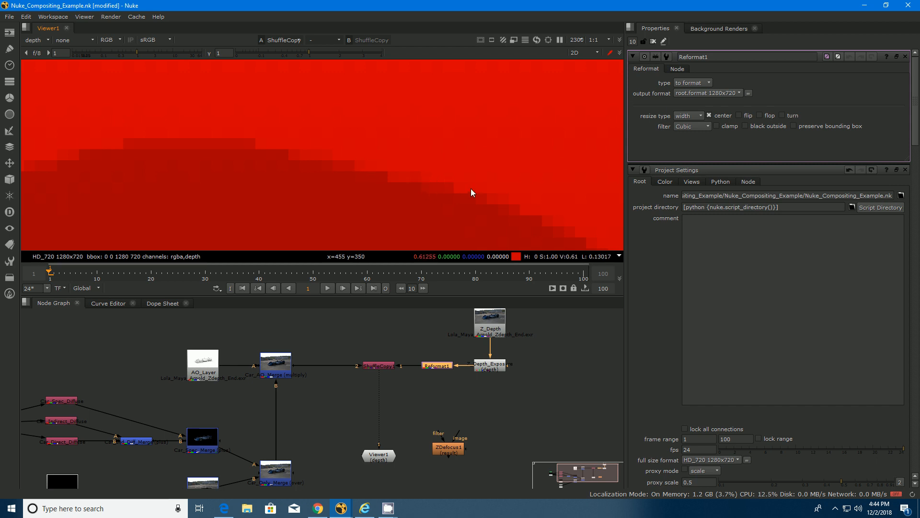
scroll(471, 189, "down", 4)
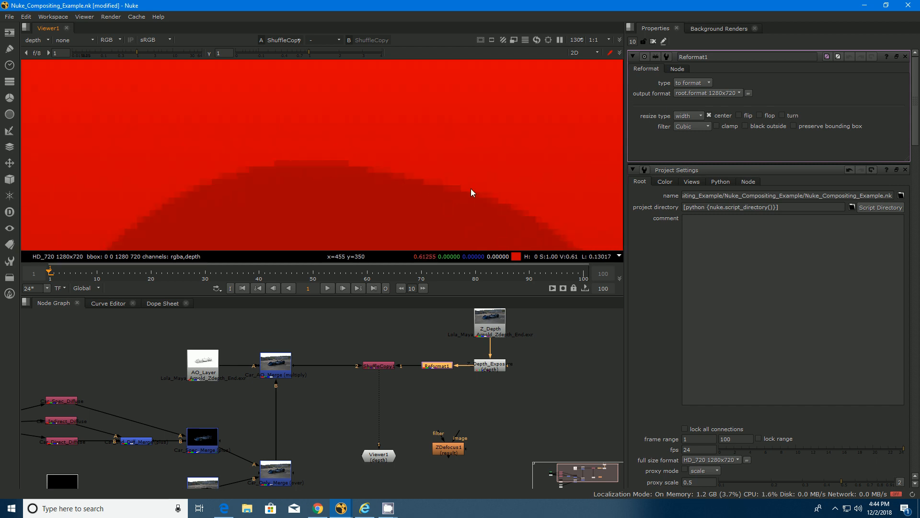
scroll(310, 185, "down", 1)
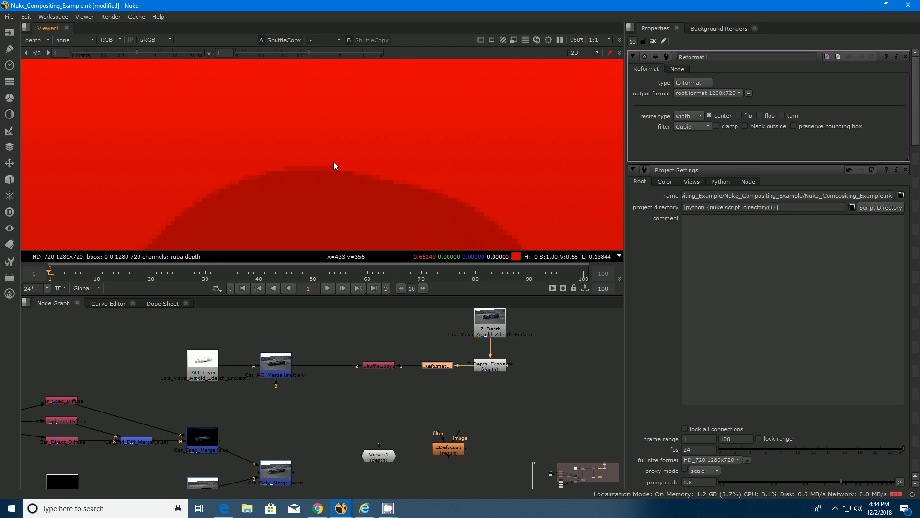
scroll(465, 207, "down", 5)
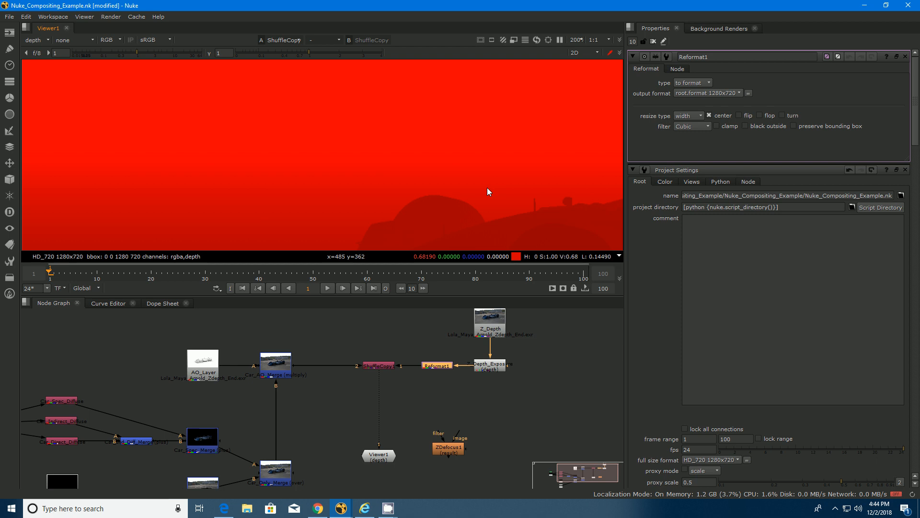
scroll(340, 144, "down", 1)
middle_click_drag(339, 143, 272, 122)
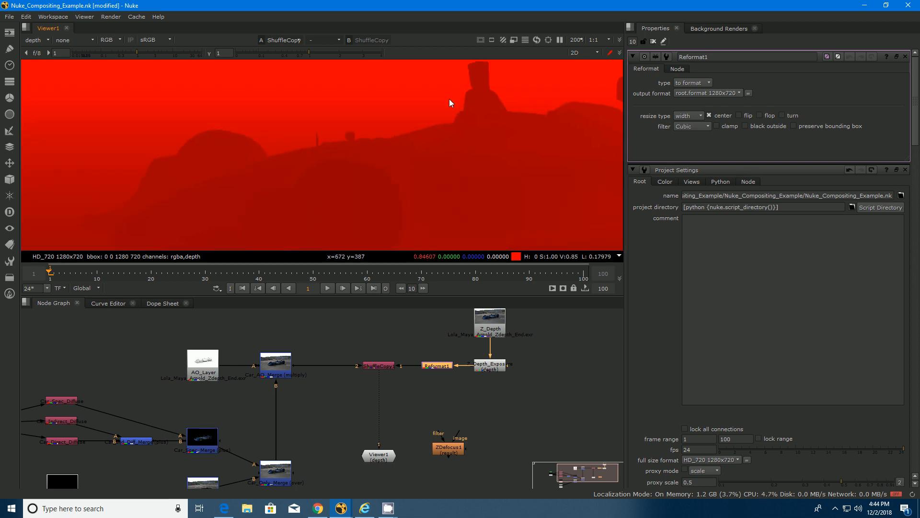
scroll(456, 106, "down", 2)
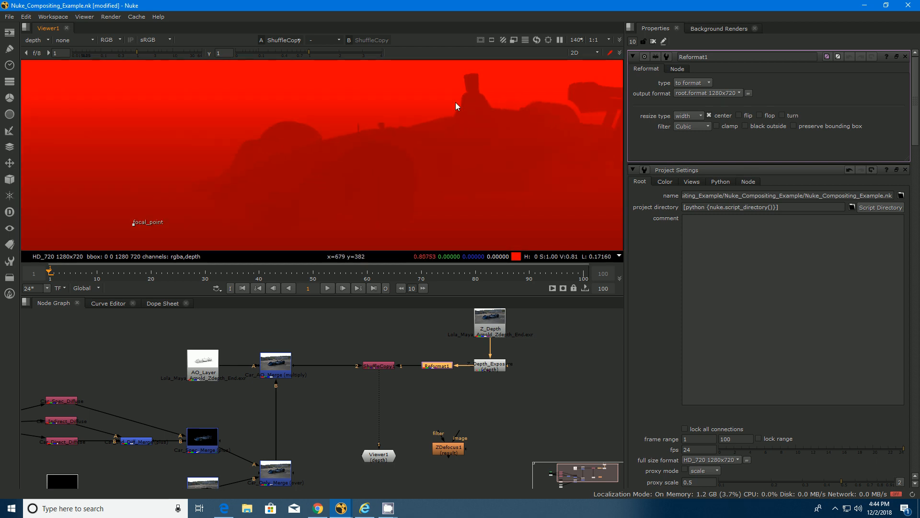
scroll(456, 102, "down", 2)
scroll(455, 103, "down", 1)
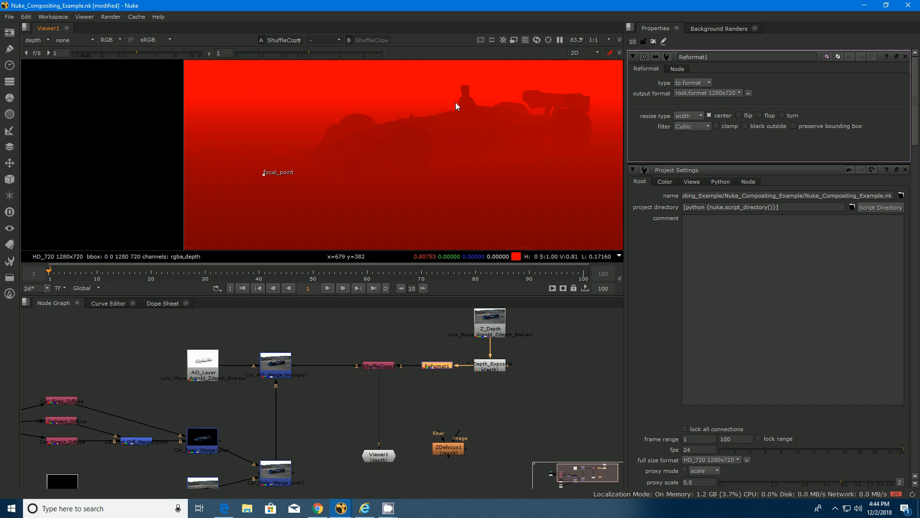
scroll(438, 128, "down", 3)
middle_click_drag(398, 155, 396, 157)
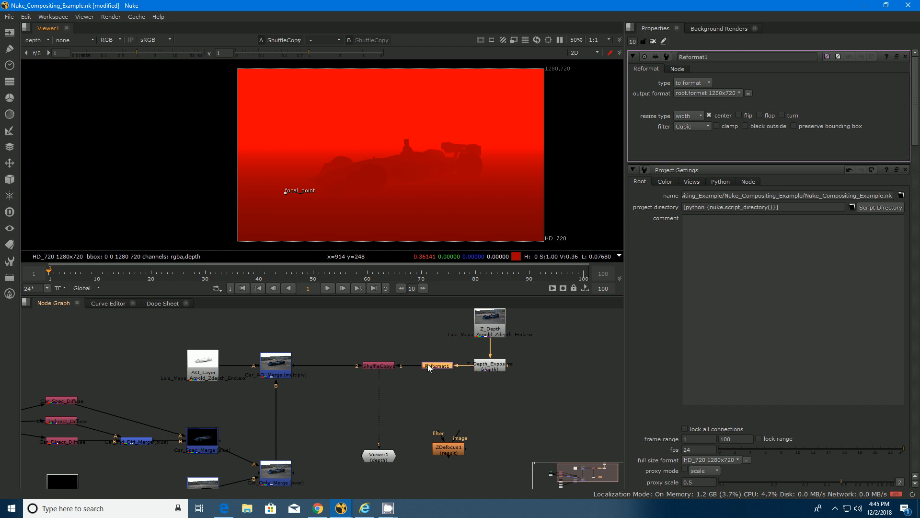
Step: Rename the Reformat node as Z_Depth_Reformat
double_click(731, 55)
key("Right")
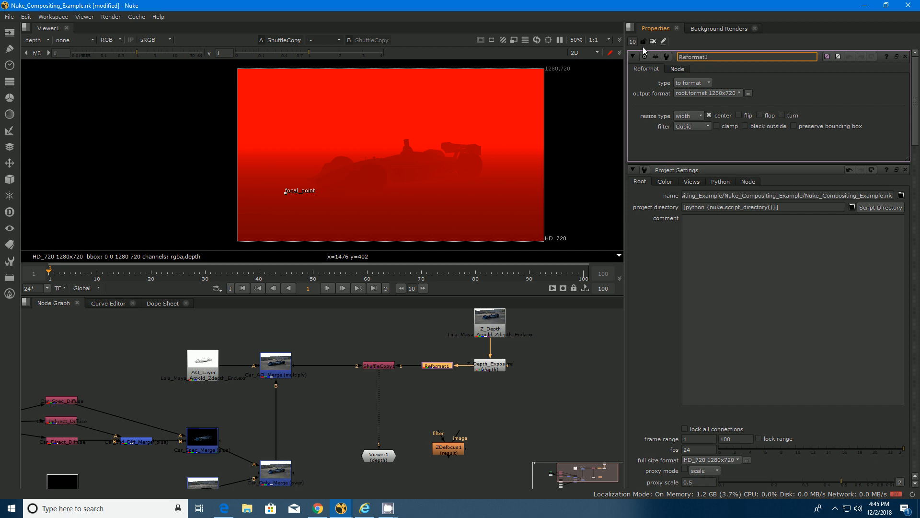
type("Z_Depth_")
key("Return")
Step: Rename the ShuffleCopy node as Add_Z_Depth_ShuffleCopy and move it below the line between Car_AO_Merge and Z_Depth_Reformat
double_click(376, 366)
left_click(717, 55)
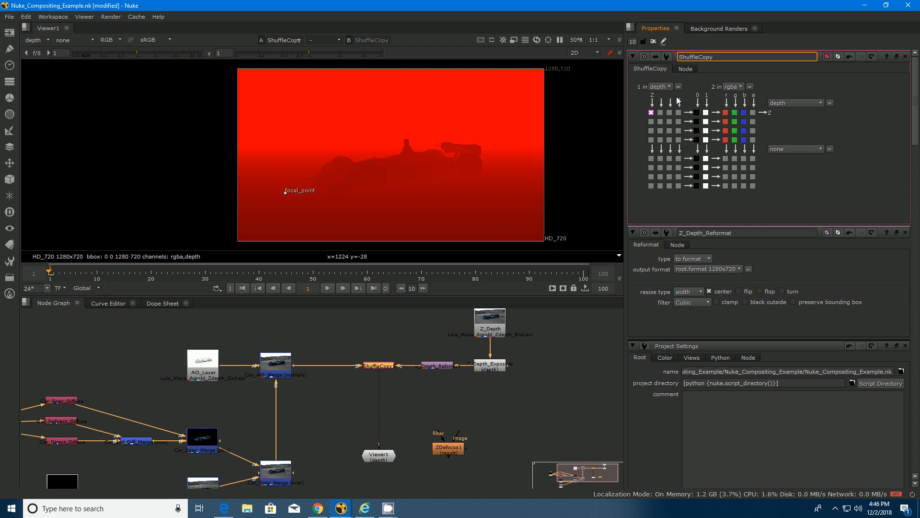
type("Add_Z_Depth_")
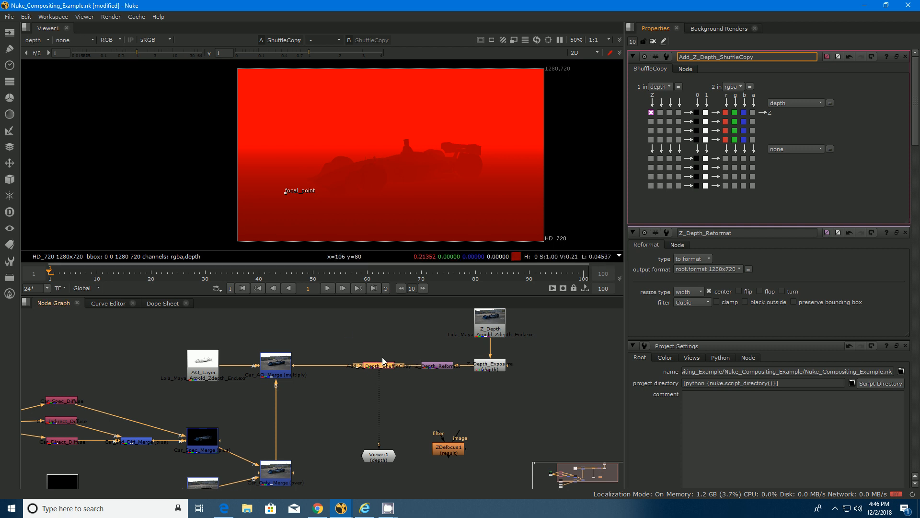
left_click_drag(375, 366, 385, 401)
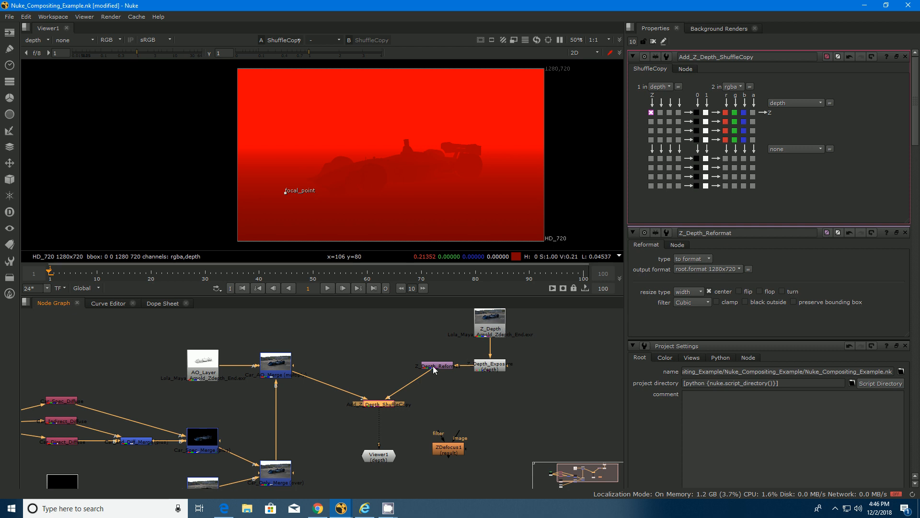
Step: Display the rgba layer in the viewer, and make room below Add_Z_Depth_ShuffleCopy by repositioning the Viewer and ZDefocus nodes
left_click(40, 44)
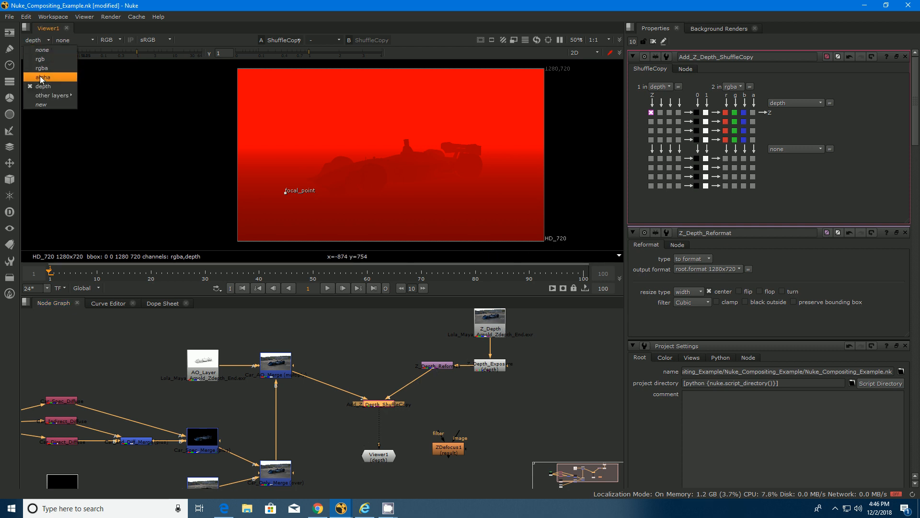
left_click(42, 70)
left_click_drag(444, 449, 442, 430)
left_click_drag(383, 454, 382, 483)
left_click_drag(454, 398, 428, 417)
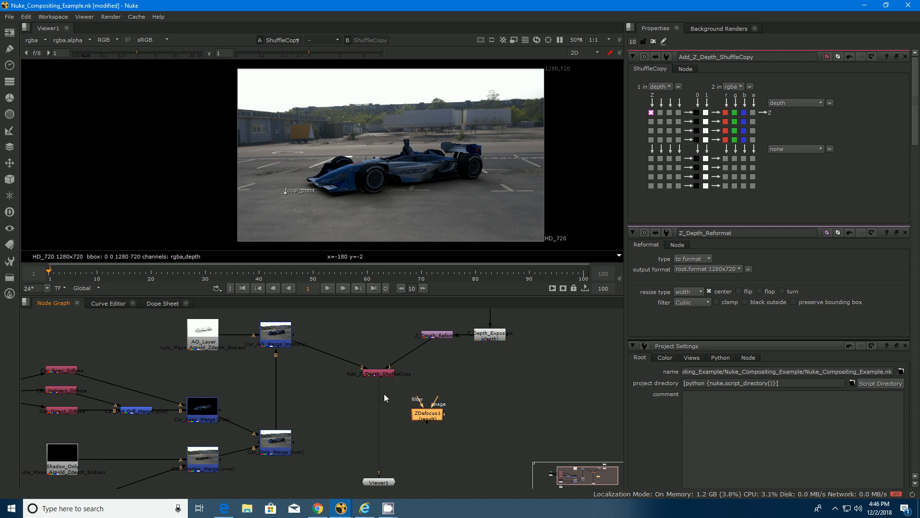
Step: Enable the postage stamp thumbnail on the Add_Z_Depth_ShuffleCopy node
left_click(377, 373)
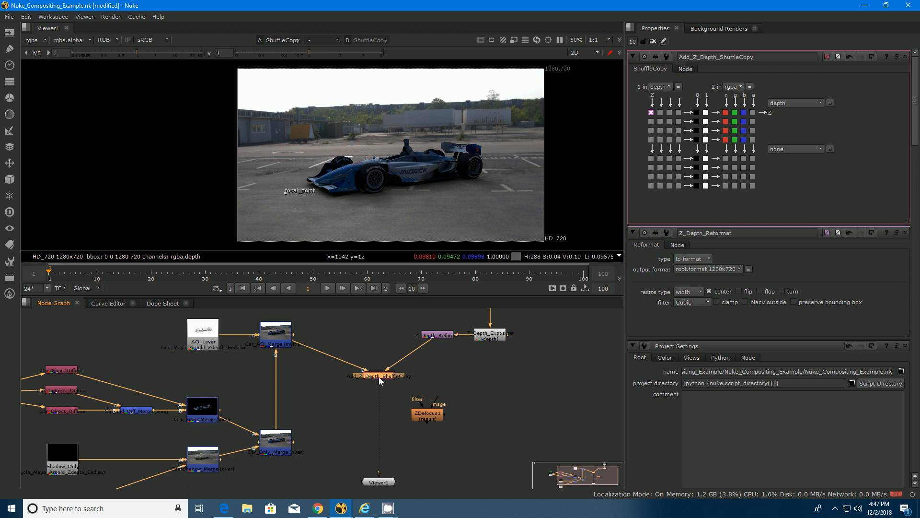
left_click(686, 69)
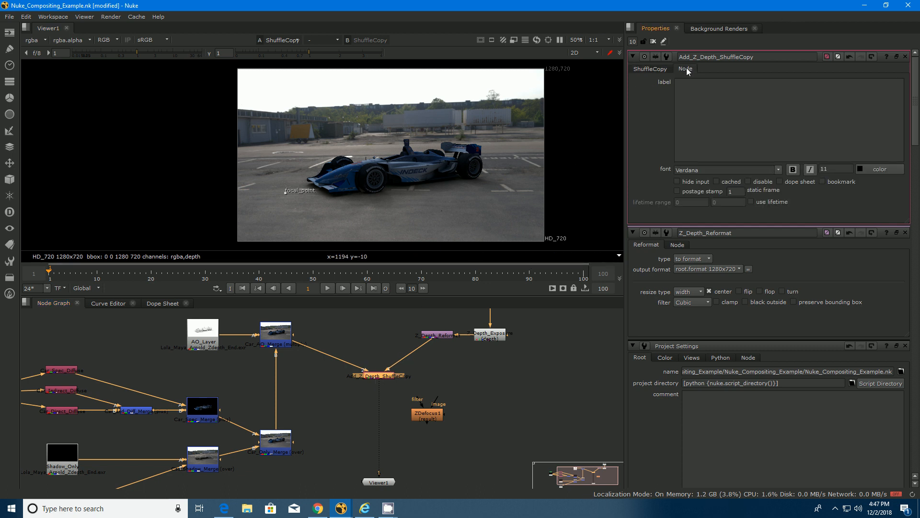
left_click(678, 191)
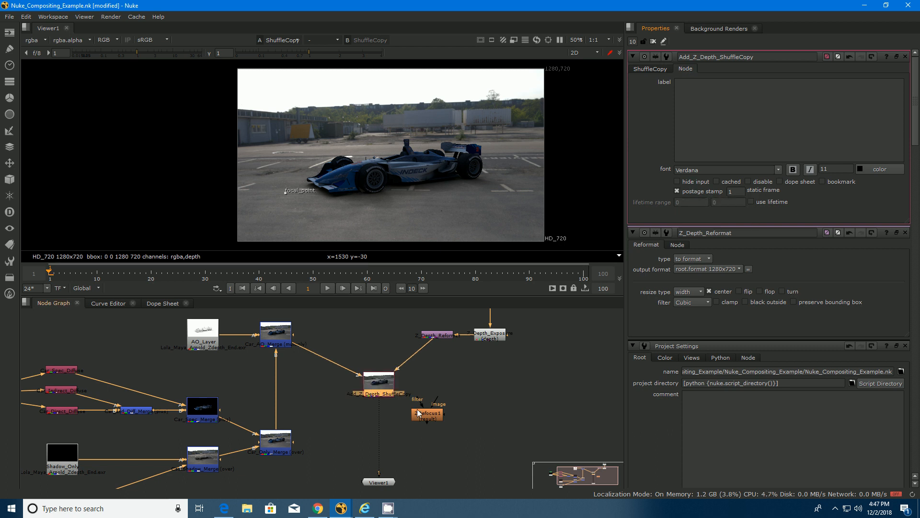
Step: Insert the ZDefocus node into the connection between Add_Z_Depth_ShuffleCopy and the Viewer
left_click_drag(421, 414, 422, 418)
scroll(353, 373, "up", 3)
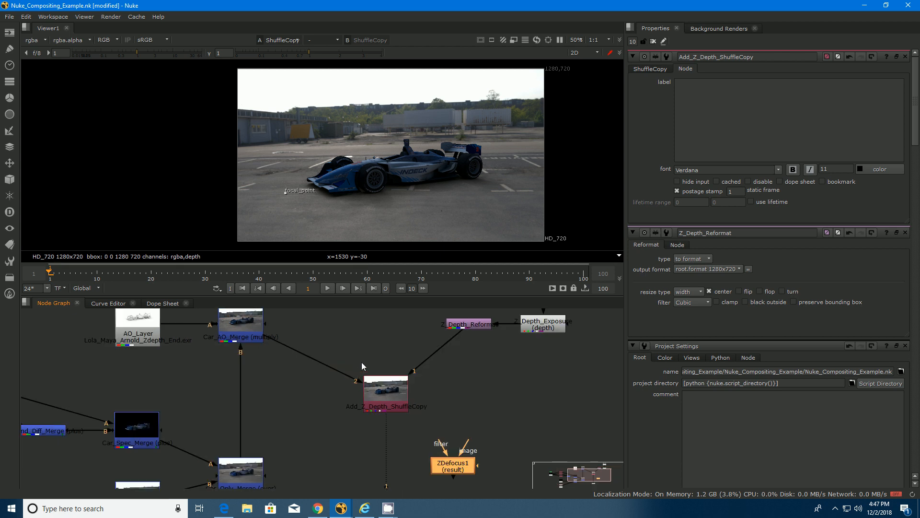
middle_click_drag(309, 300, 341, 396)
left_click_drag(420, 428, 347, 418)
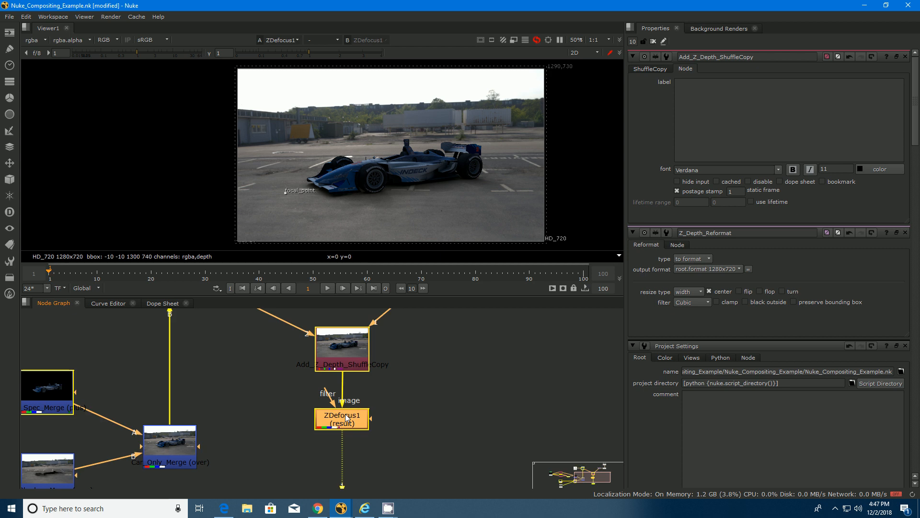
Step: In the ZDefocus properties, keep depth.Z as the depth channel and set the output to focal plane setup
double_click(347, 418)
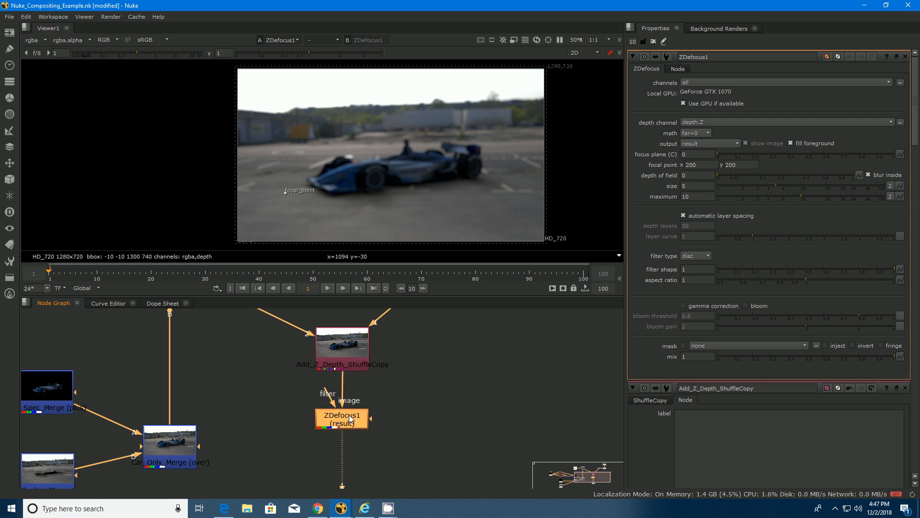
left_click(705, 120)
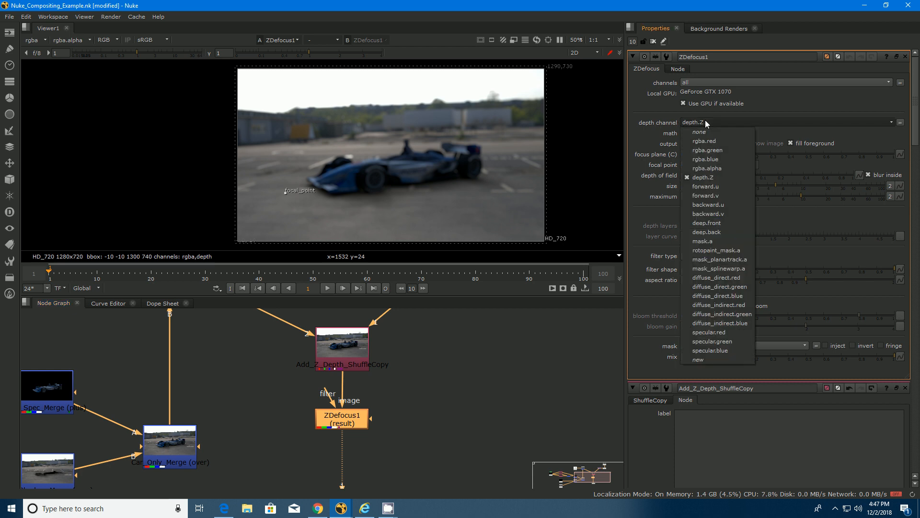
left_click(698, 177)
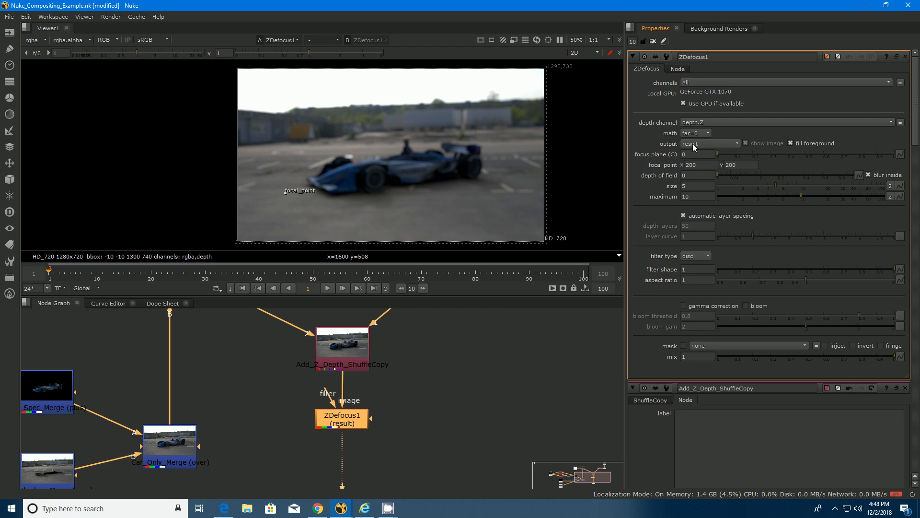
left_click(712, 145)
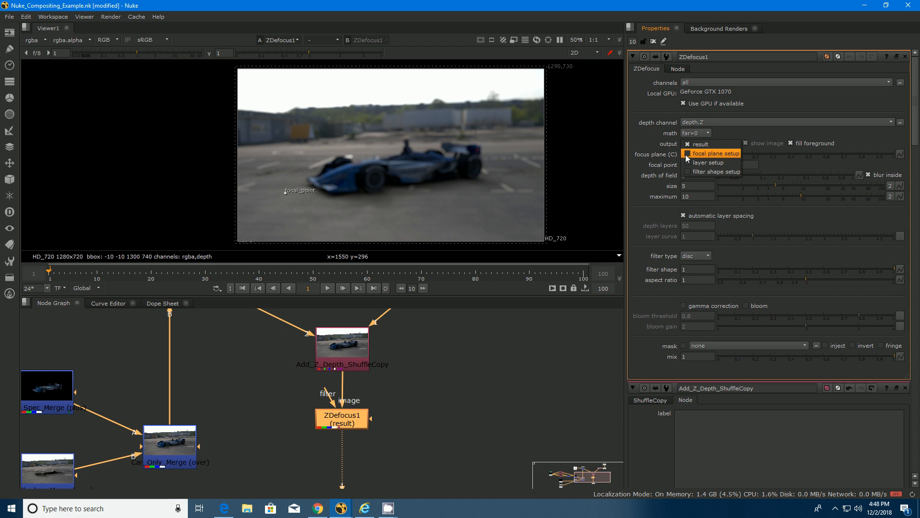
left_click(690, 155)
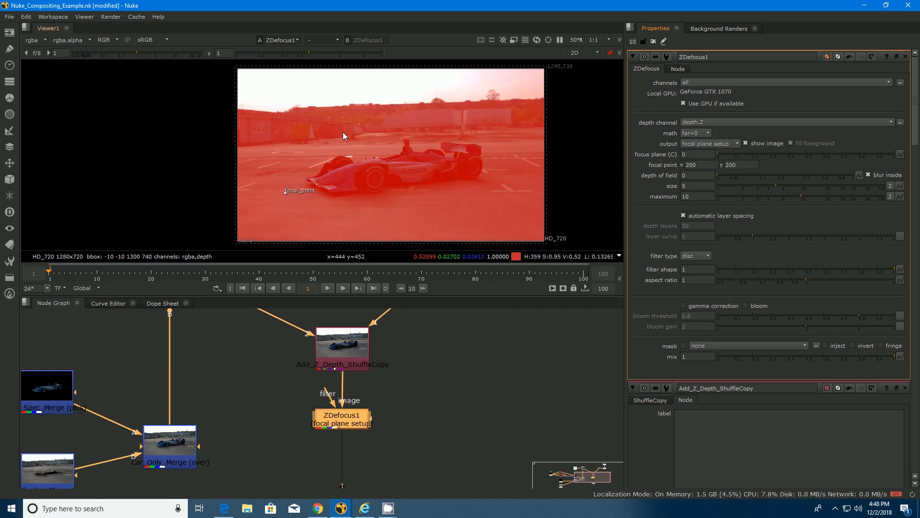
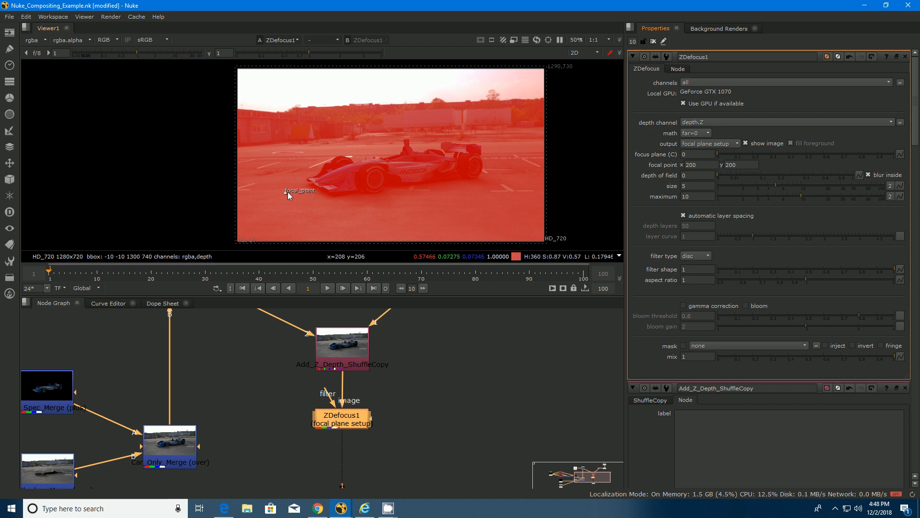
Step: Move the focal point onto the car's cockpit area at about x 714, y 350, and set the ZDefocus output to result
left_click_drag(285, 193, 409, 157)
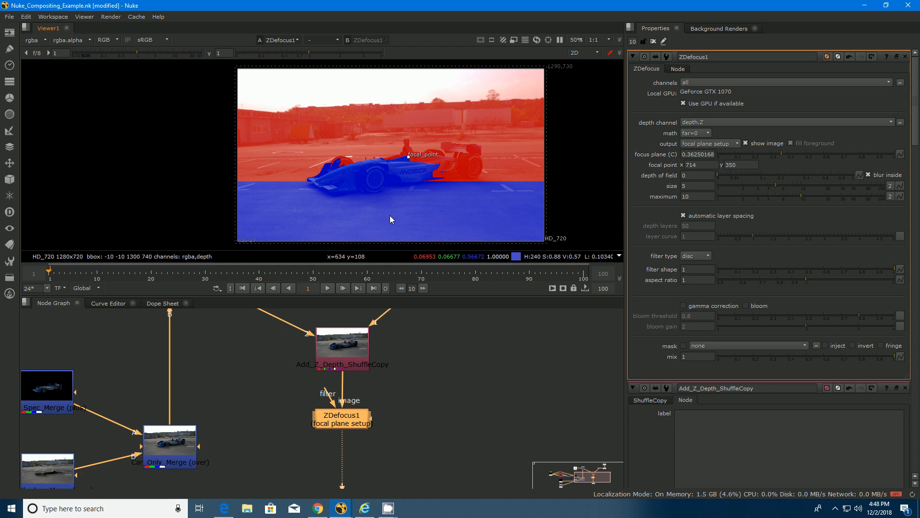
left_click(717, 141)
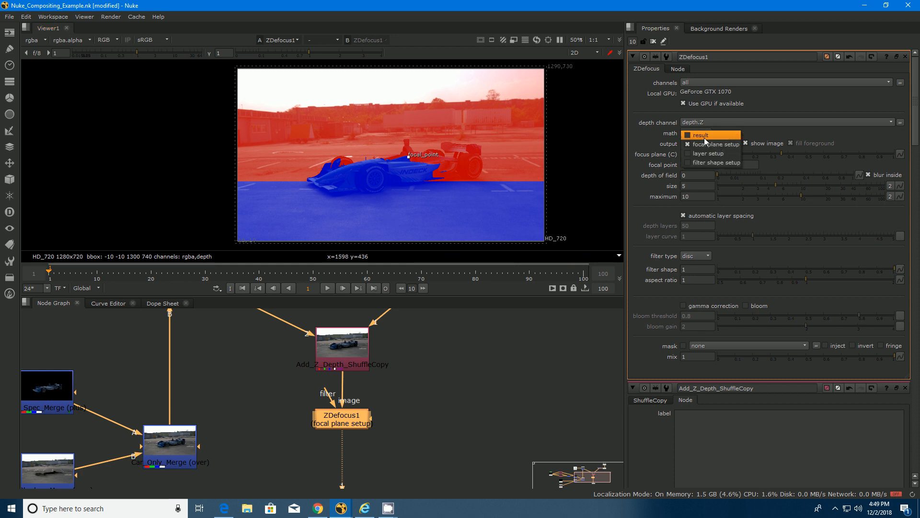
left_click(701, 136)
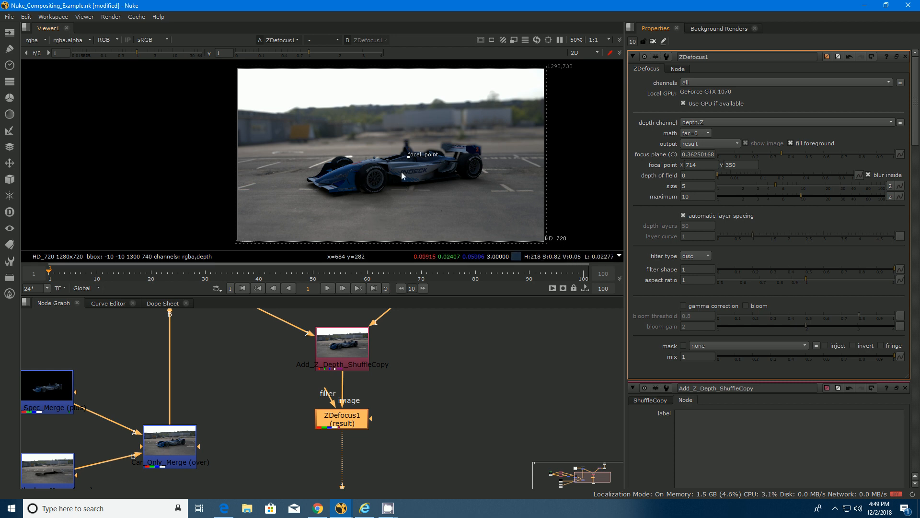
scroll(405, 173, "up", 3)
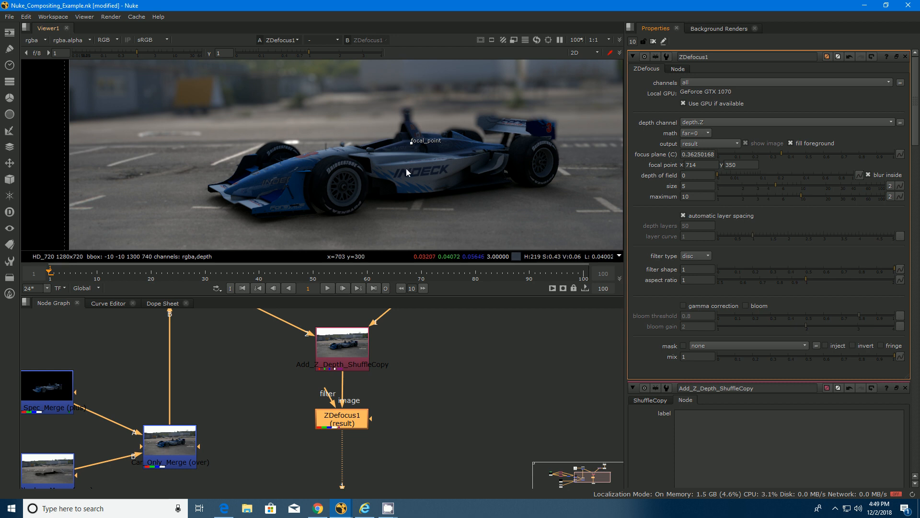
Step: Return the ZDefocus output to focal plane setup and change the depth math to depth
left_click(729, 144)
left_click(709, 154)
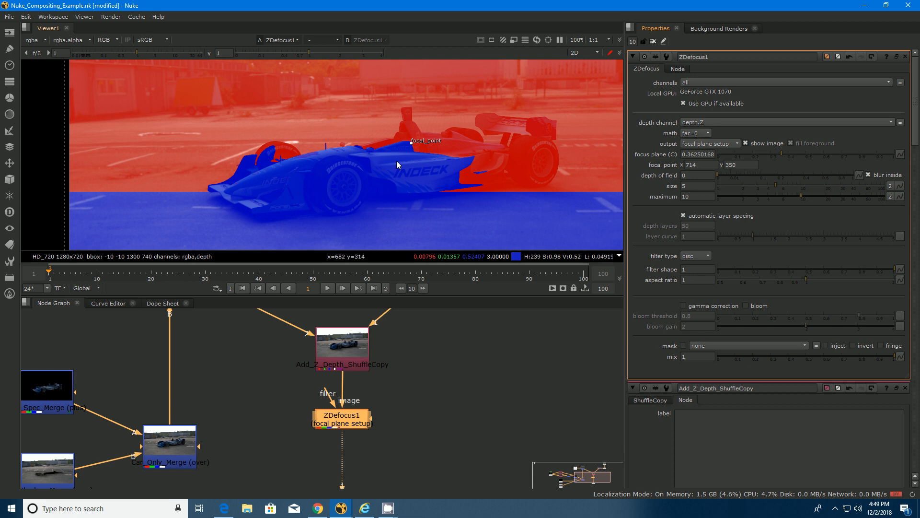
scroll(397, 161, "down", 3)
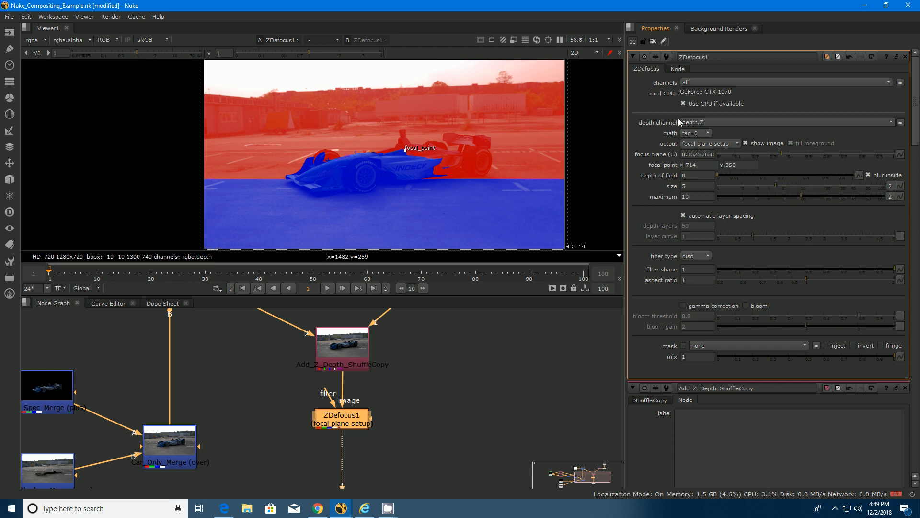
left_click(693, 133)
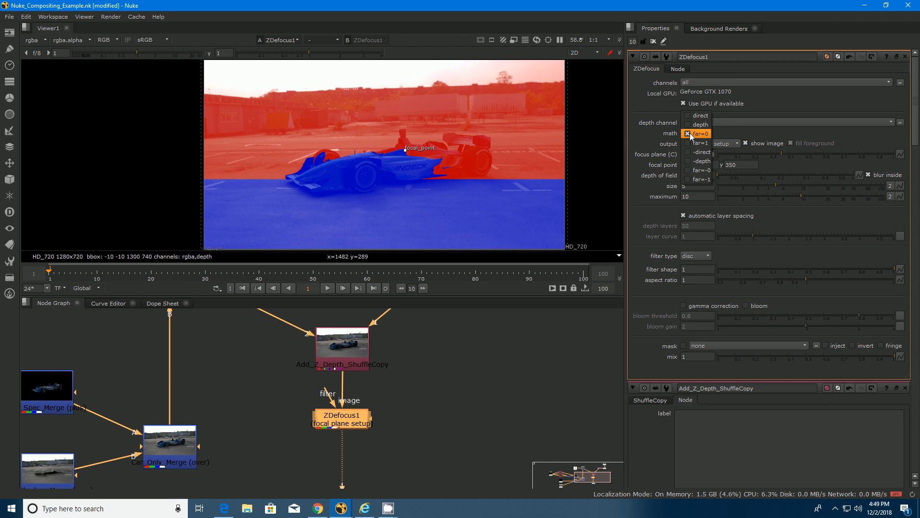
left_click(689, 133)
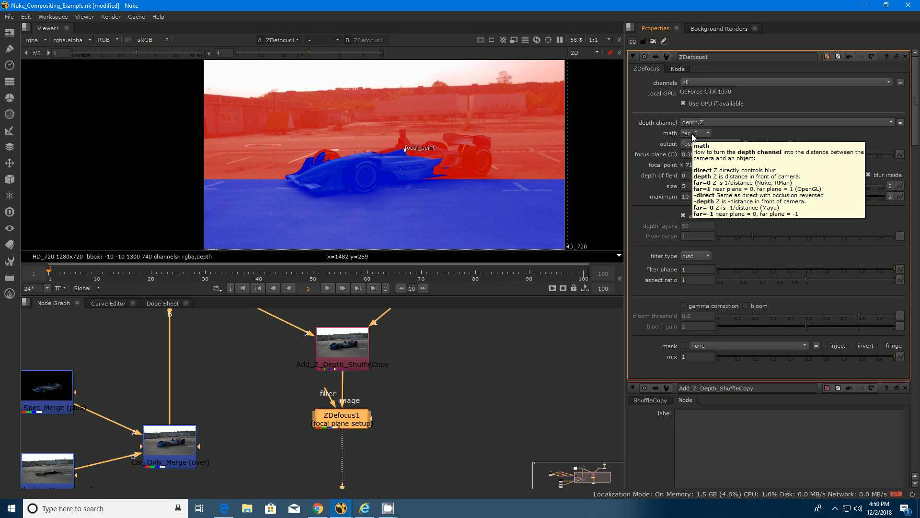
left_click(693, 133)
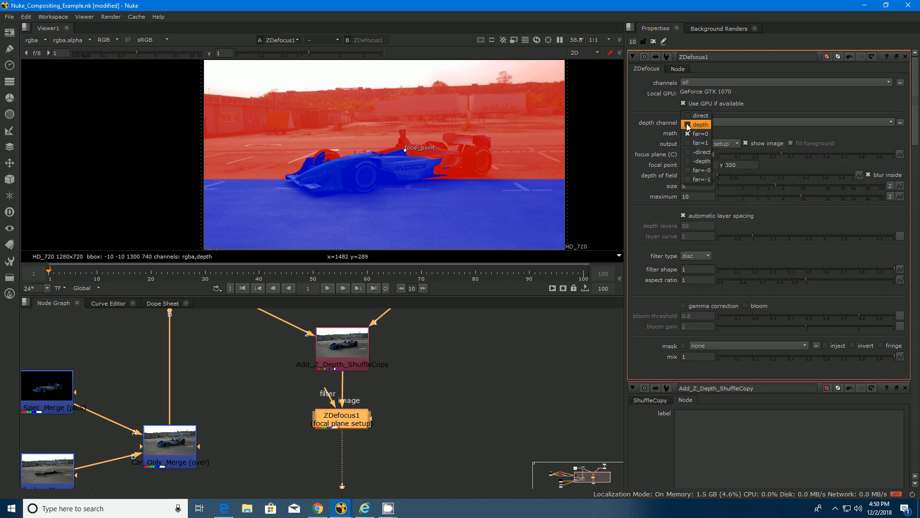
left_click(688, 126)
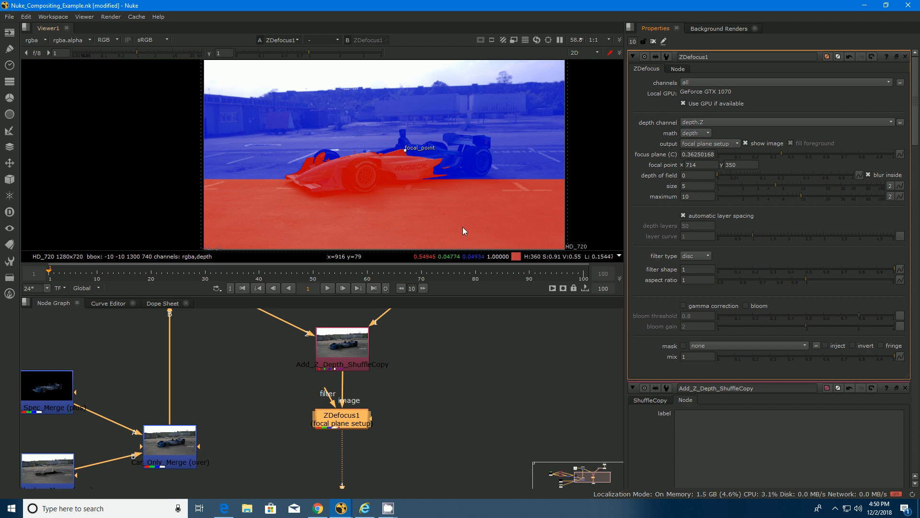
Step: Set the ZDefocus output to result to check the blur with the depth math
left_click(698, 147)
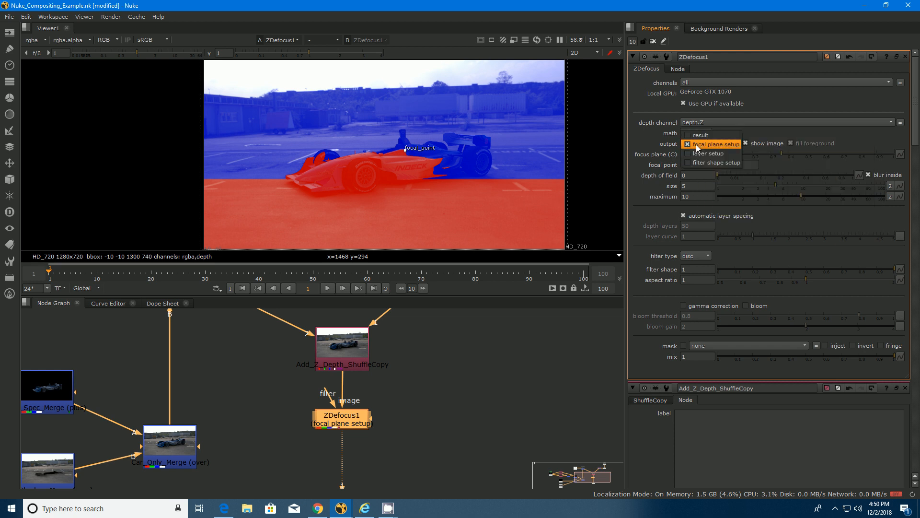
left_click(698, 144)
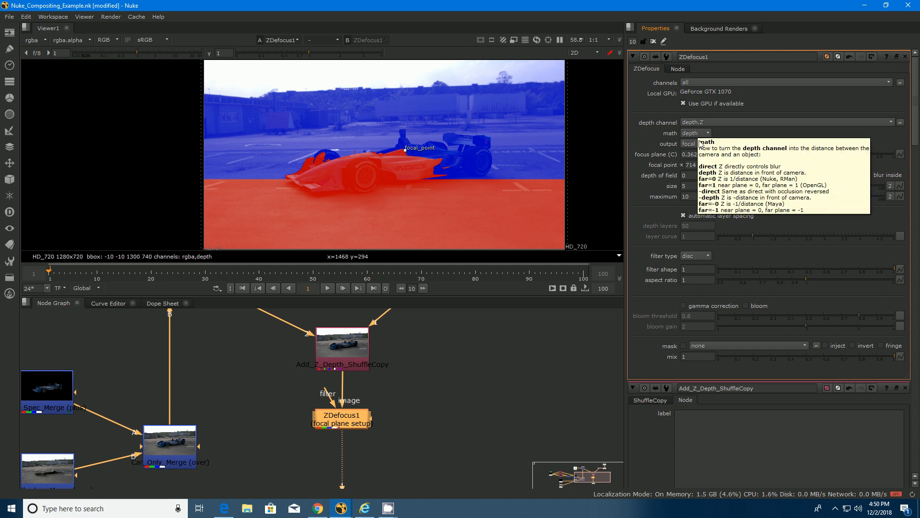
left_click(696, 143)
left_click(699, 135)
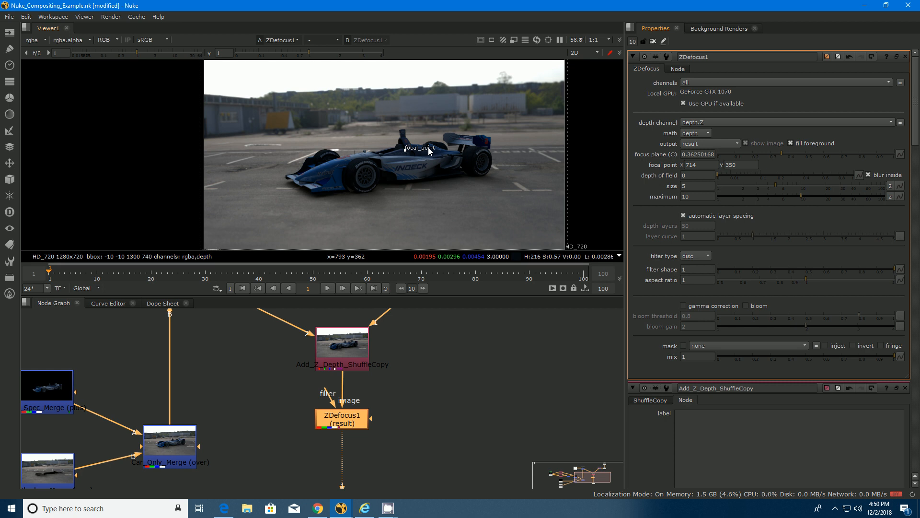
left_click(700, 144)
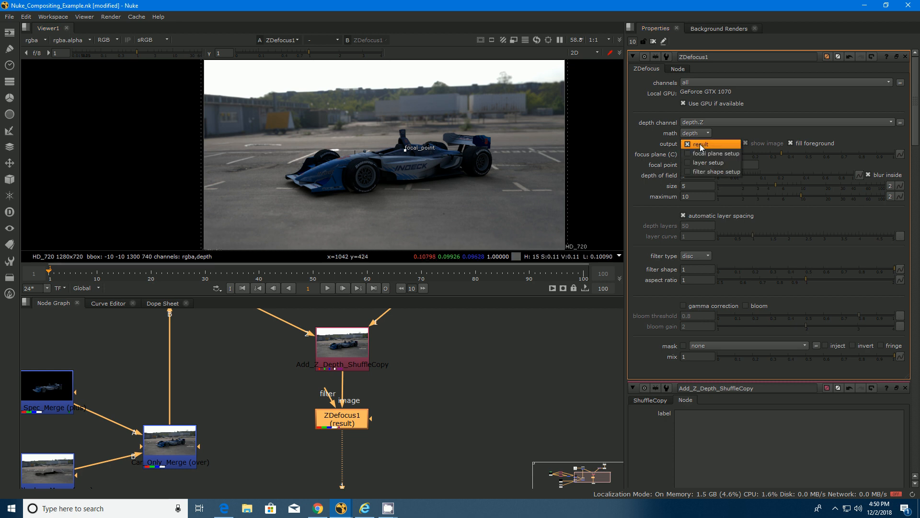
left_click(663, 131)
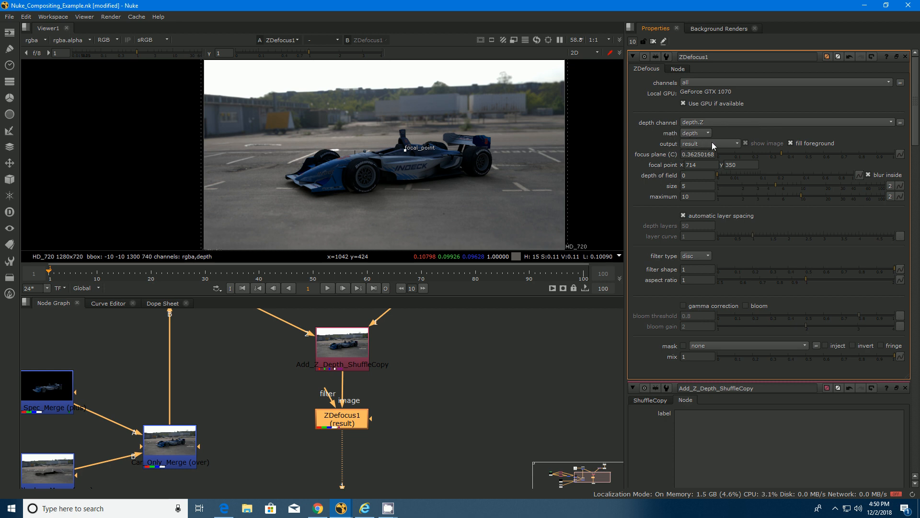
Step: Set the output to focal plane setup and move the focal point beside the car's front wheel at about x 618, y 257
left_click(688, 144)
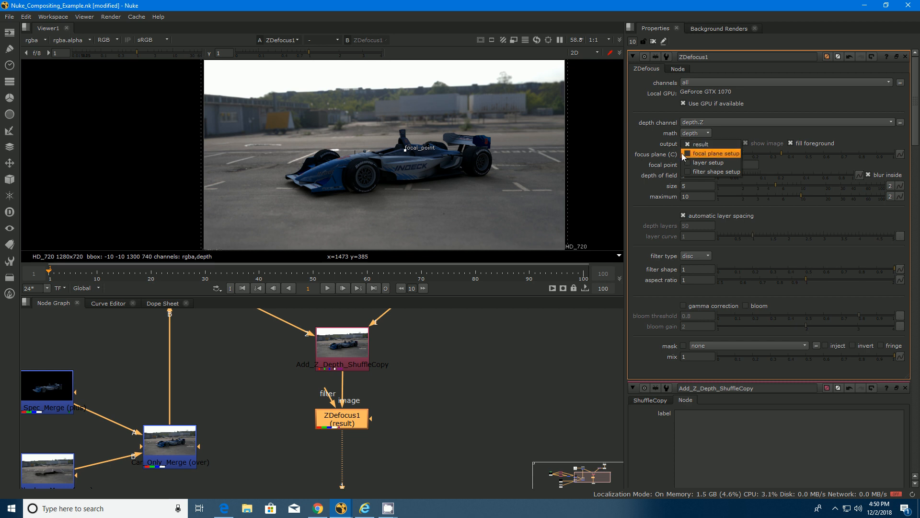
left_click(686, 154)
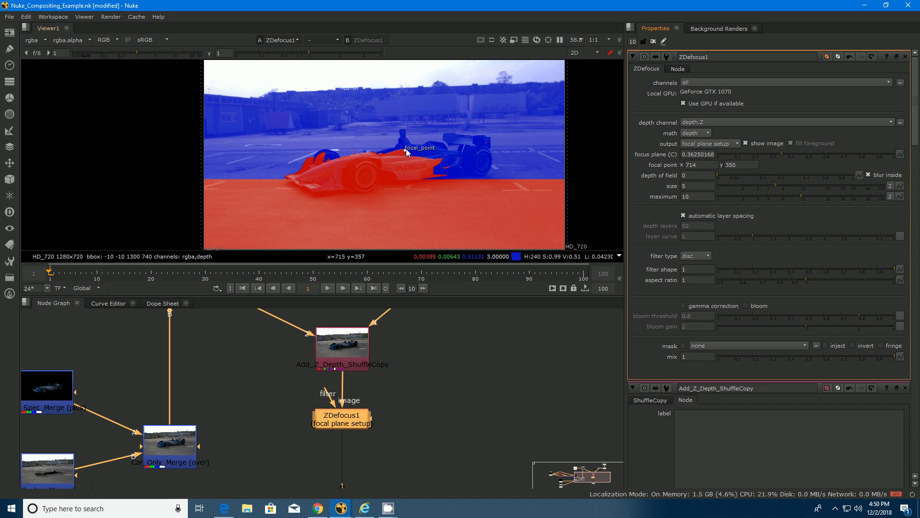
left_click_drag(408, 152, 378, 178)
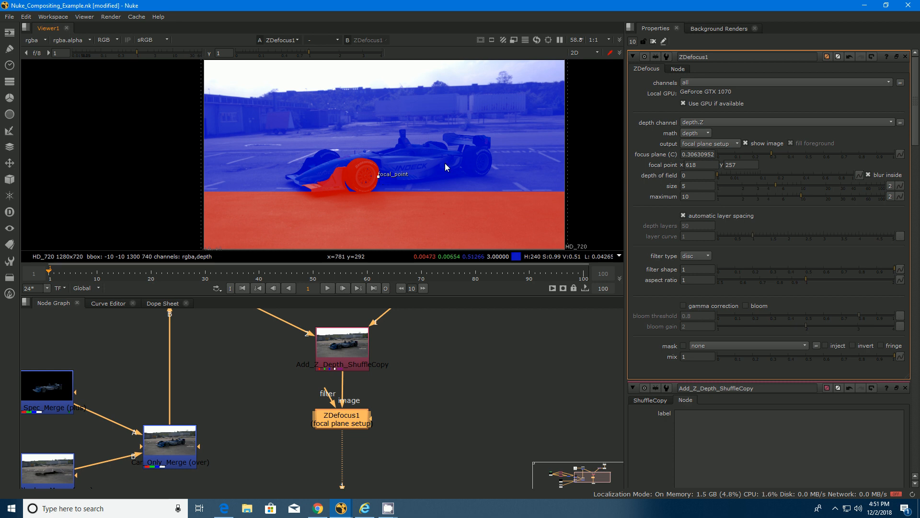
Step: Set the focus plane to 0.34 and widen the depth of field to about 0.52 so the in-focus range covers the whole car
mouse_move(769, 155)
left_mouse_down()
mouse_move(802, 151)
mouse_move(758, 146)
mouse_move(800, 153)
mouse_move(778, 148)
left_mouse_up()
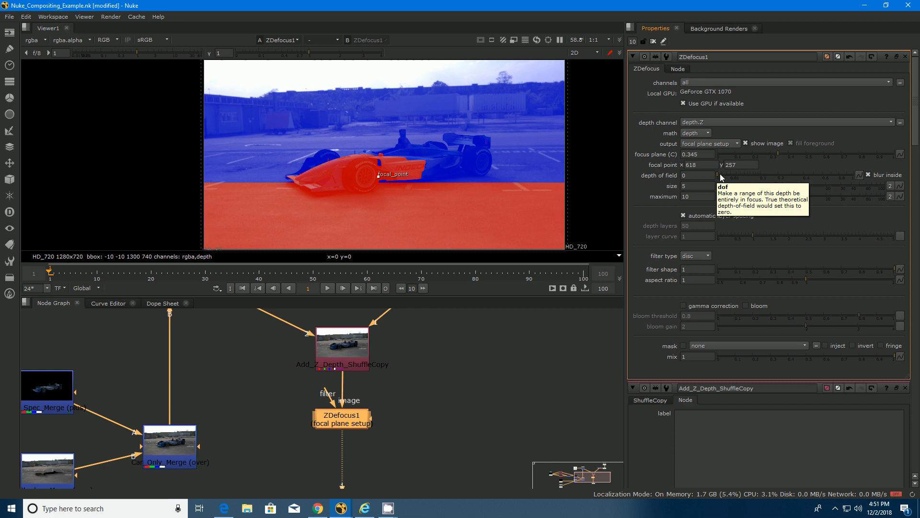
left_click_drag(720, 174, 816, 186)
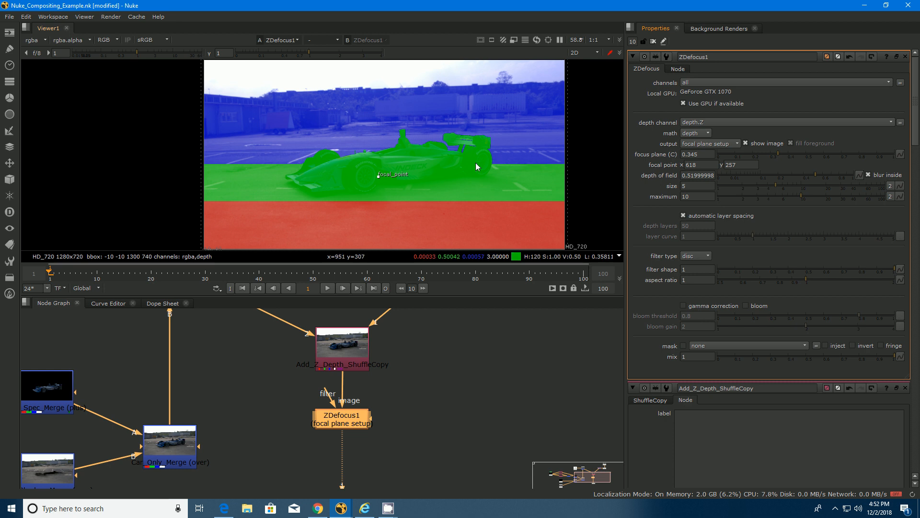
mouse_move(778, 150)
left_mouse_down()
mouse_move(757, 148)
mouse_move(802, 151)
mouse_move(767, 143)
mouse_move(778, 144)
left_mouse_up()
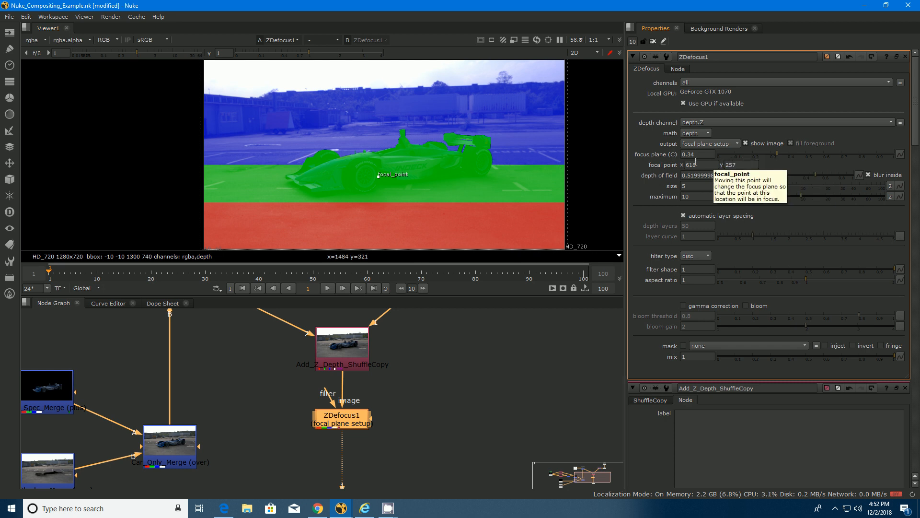
Step: With the ZDefocus output set to result, raise the maximum blur to 100 and the blur size to 45
left_click(695, 144)
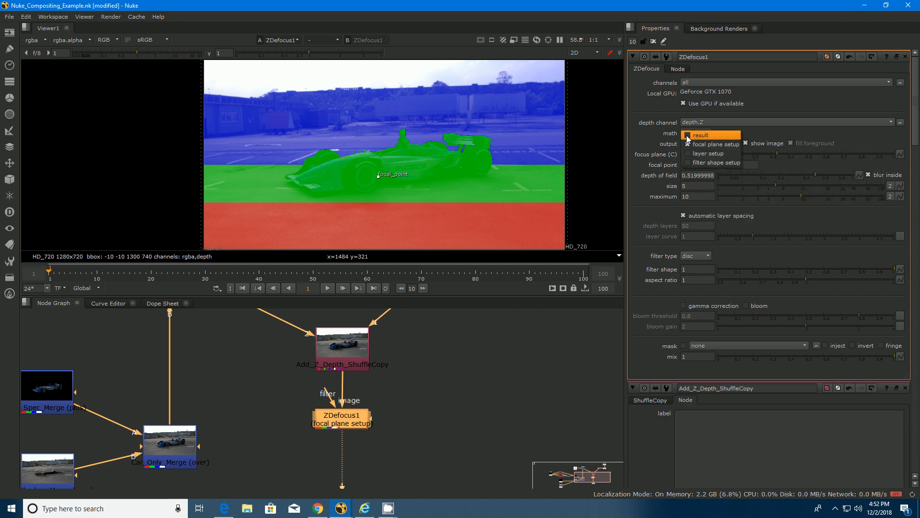
left_click(688, 136)
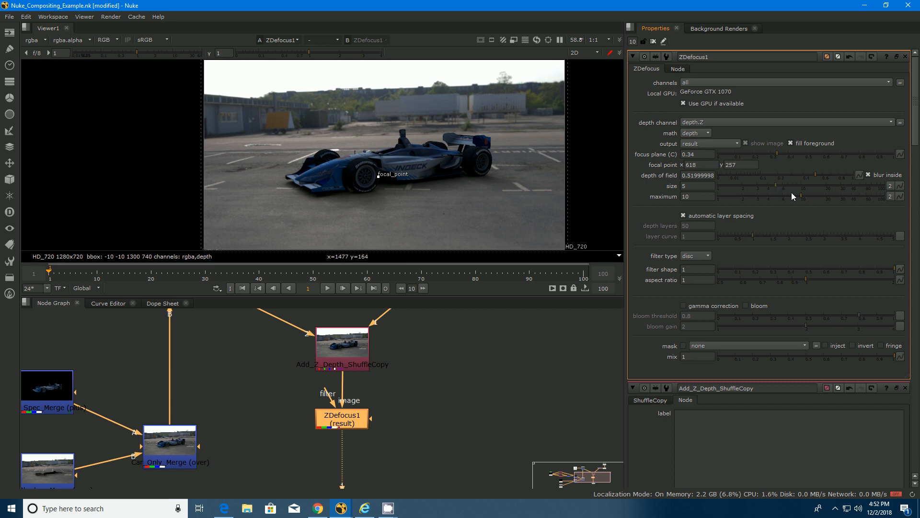
left_click_drag(802, 195, 873, 202)
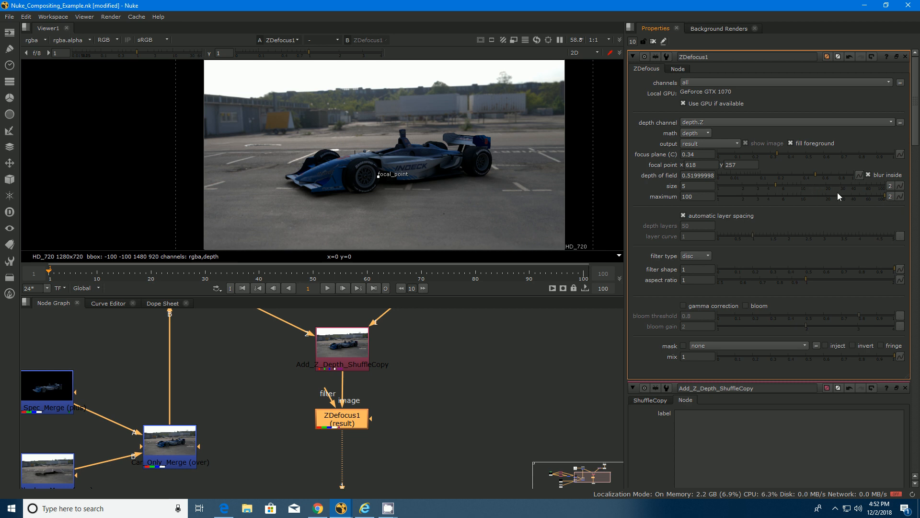
left_click(777, 185)
left_click_drag(787, 187, 847, 192)
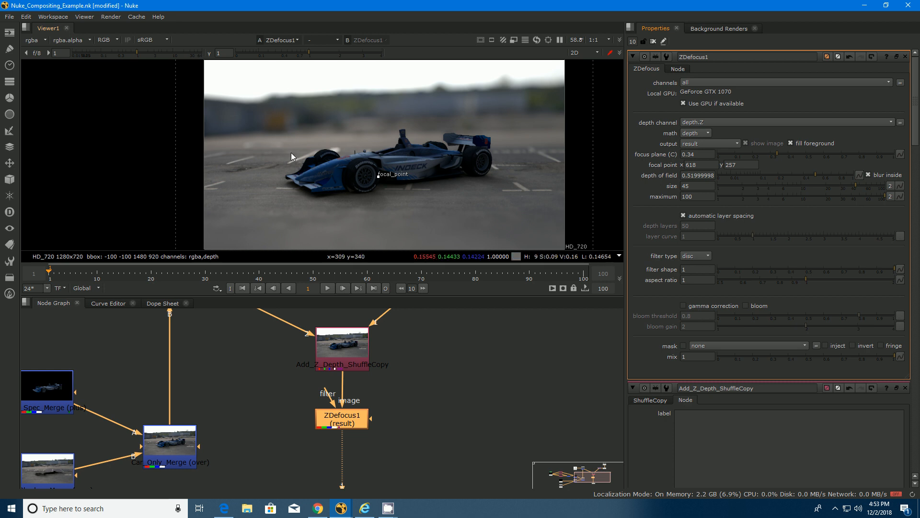
Step: Examine the defocus result around the car's rear wing and wheels, the ground markings and the full frame
scroll(290, 151, "up", 5)
middle_click_drag(523, 164, 88, 152)
middle_click_drag(475, 130, 363, 152)
scroll(363, 152, "up", 1)
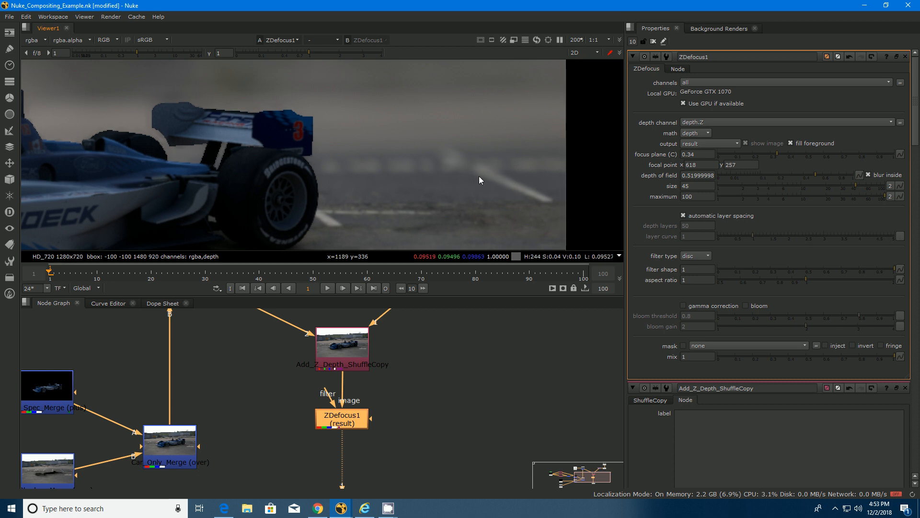
scroll(478, 180, "down", 5)
scroll(359, 178, "down", 2)
middle_click_drag(359, 177, 496, 175)
scroll(451, 159, "up", 3)
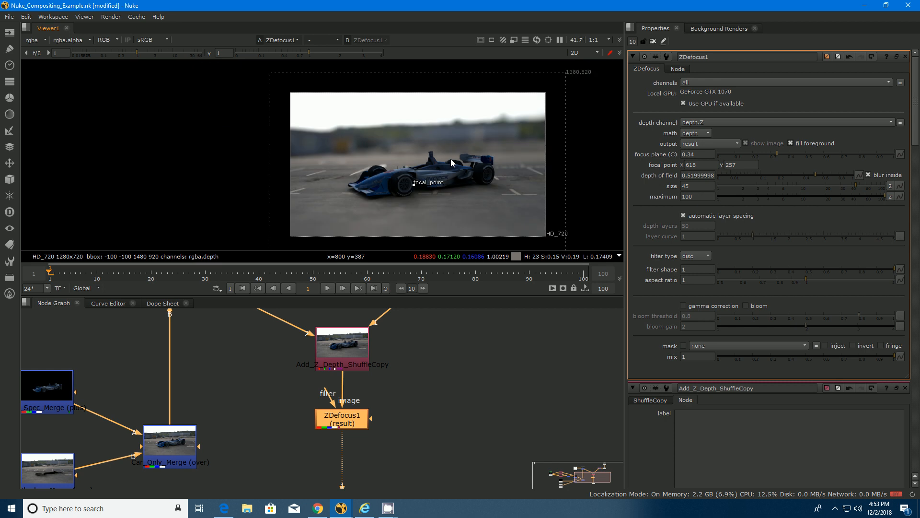
mouse_move(451, 159)
middle_mouse_down()
mouse_move(427, 74)
mouse_move(429, 113)
middle_mouse_up()
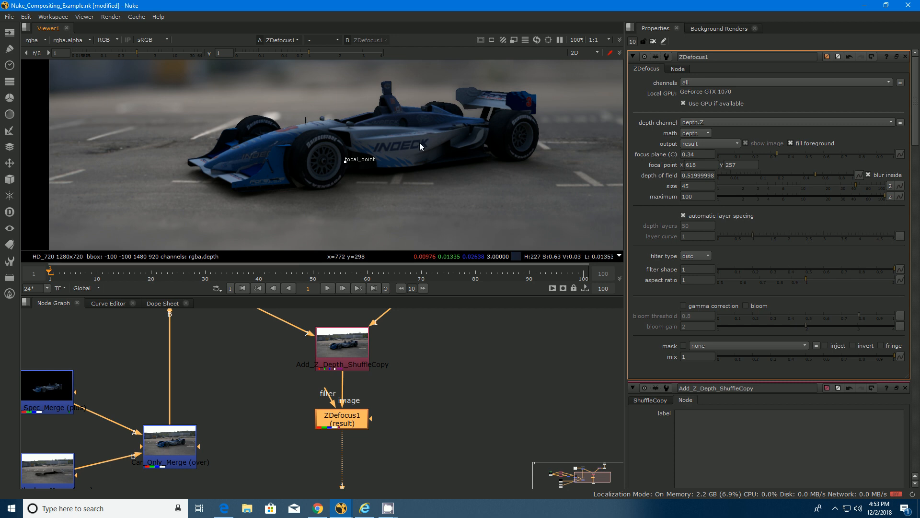
scroll(419, 142, "down", 3)
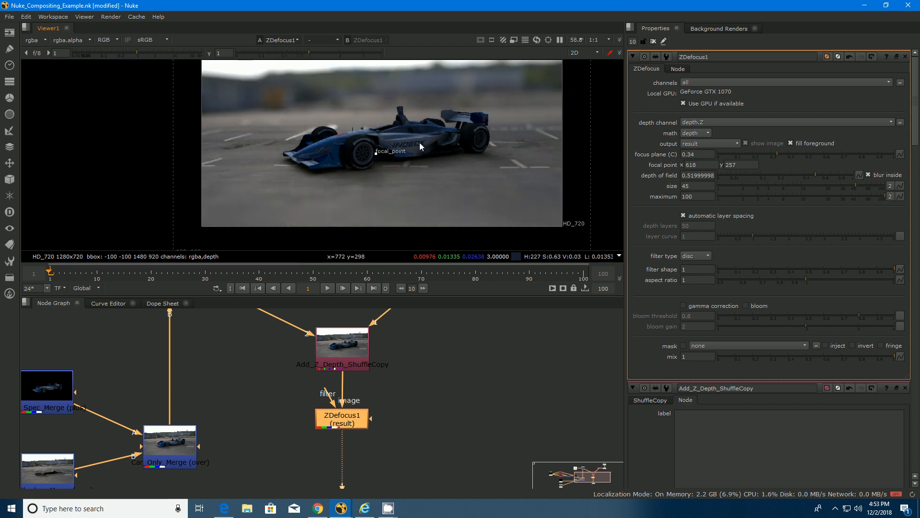
middle_click_drag(419, 143, 395, 162)
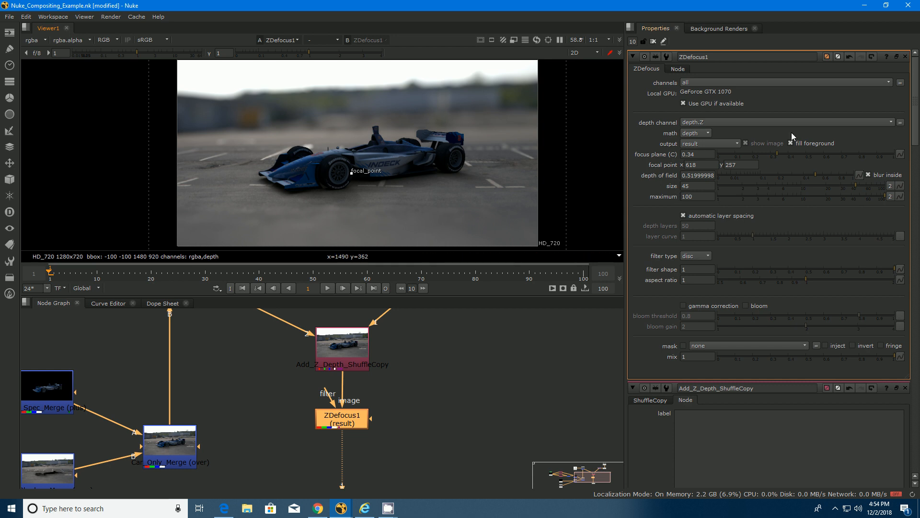
Step: Raise the blur size to 47 and, with the output set to focal plane setup, lower the focus plane to 0.19
mouse_move(854, 186)
left_mouse_down()
mouse_move(873, 189)
mouse_move(806, 188)
mouse_move(858, 188)
left_mouse_up()
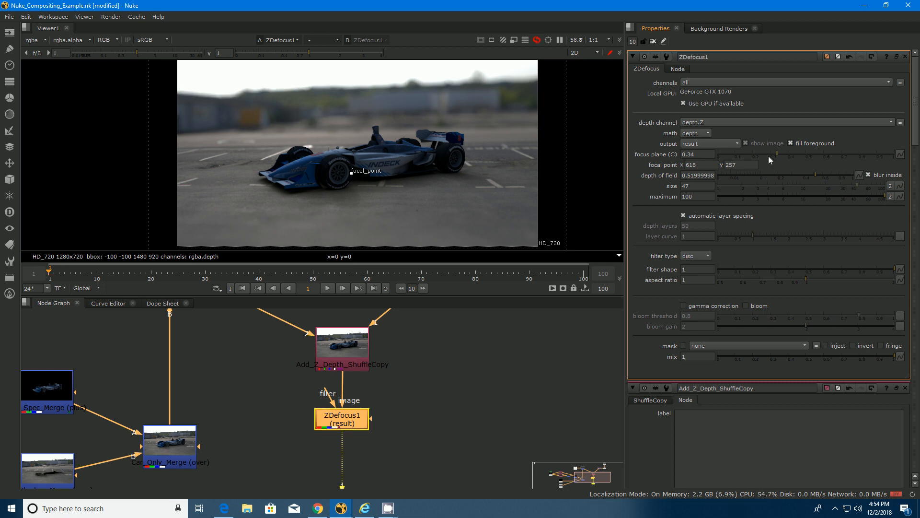
left_click(723, 143)
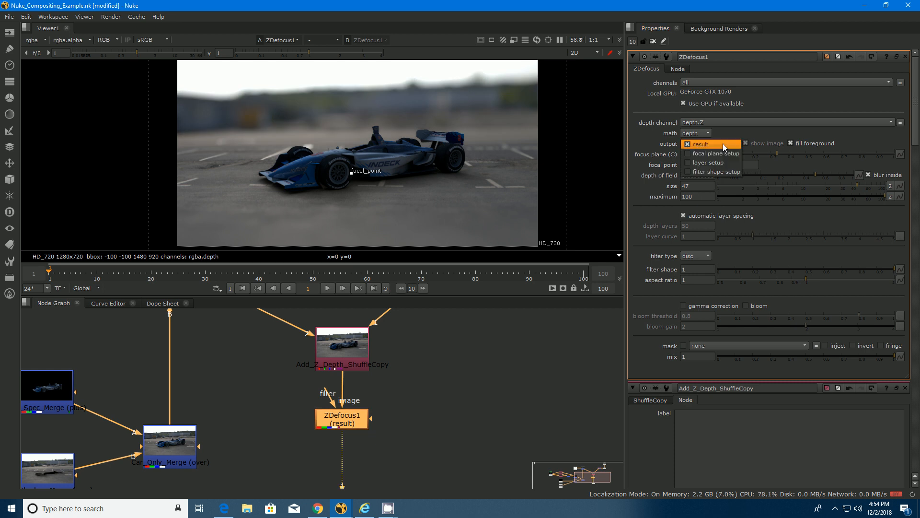
left_click(712, 153)
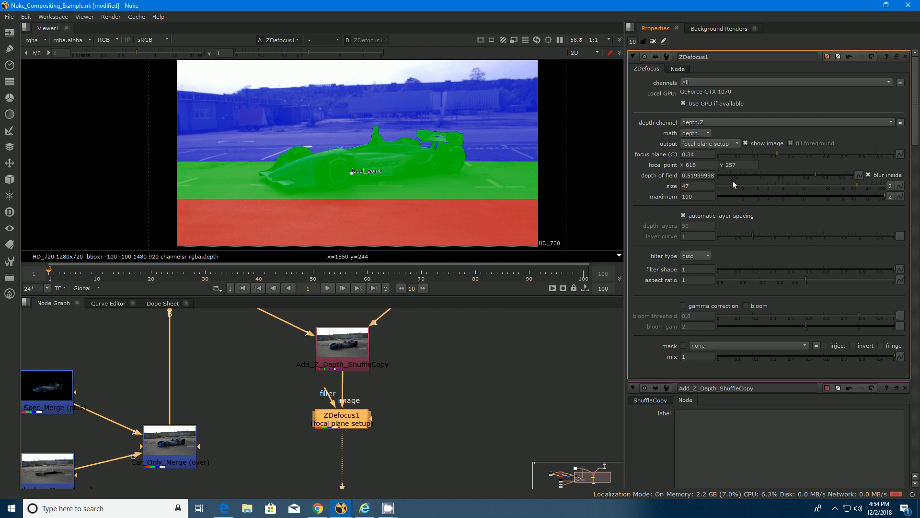
left_click_drag(793, 153, 751, 148)
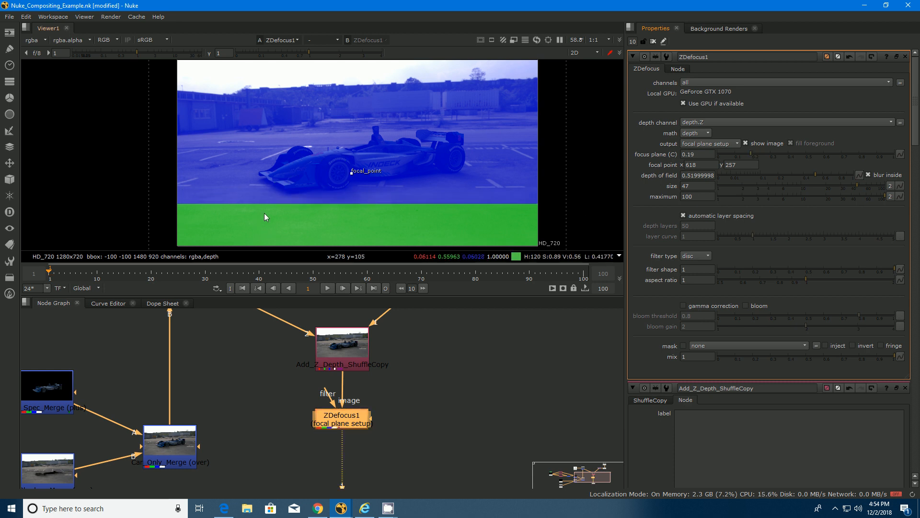
Step: With the output set to result, move the focal point to the cockpit and on to the rear wheel at about x 987, y 345
left_click(705, 143)
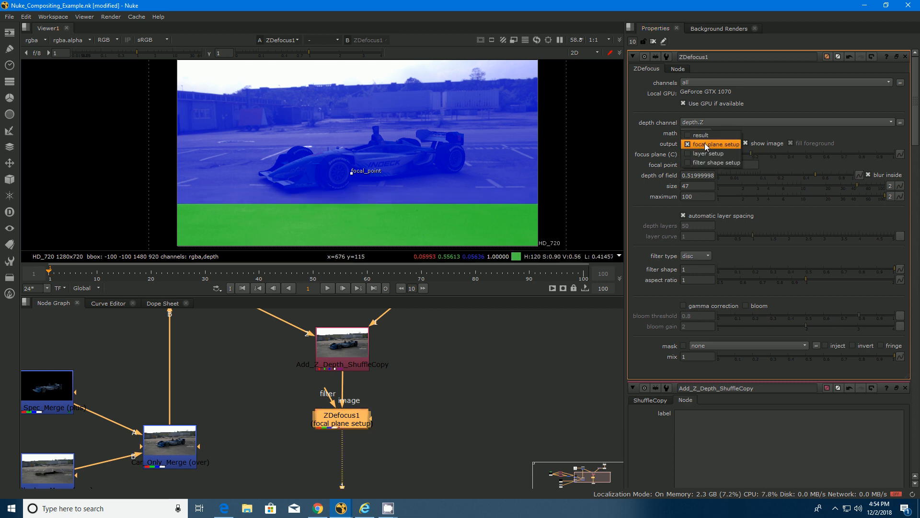
left_click(701, 136)
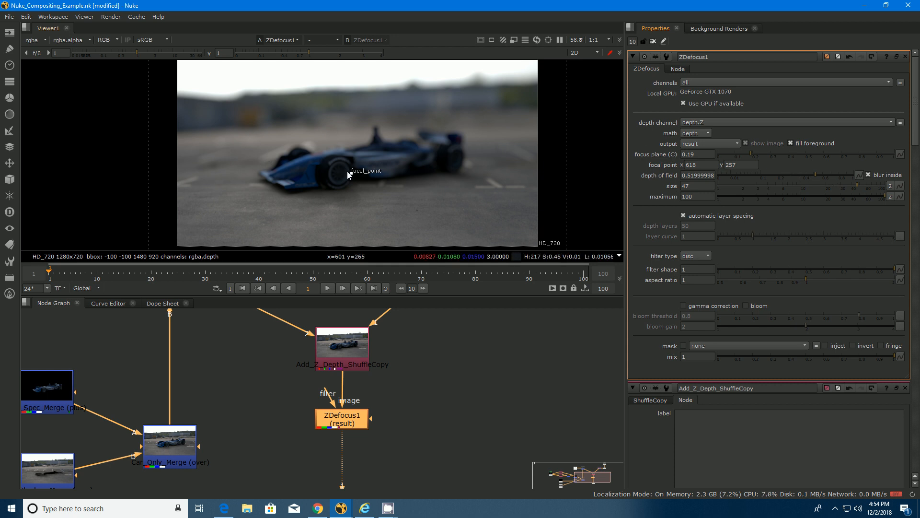
left_click_drag(353, 174, 378, 142)
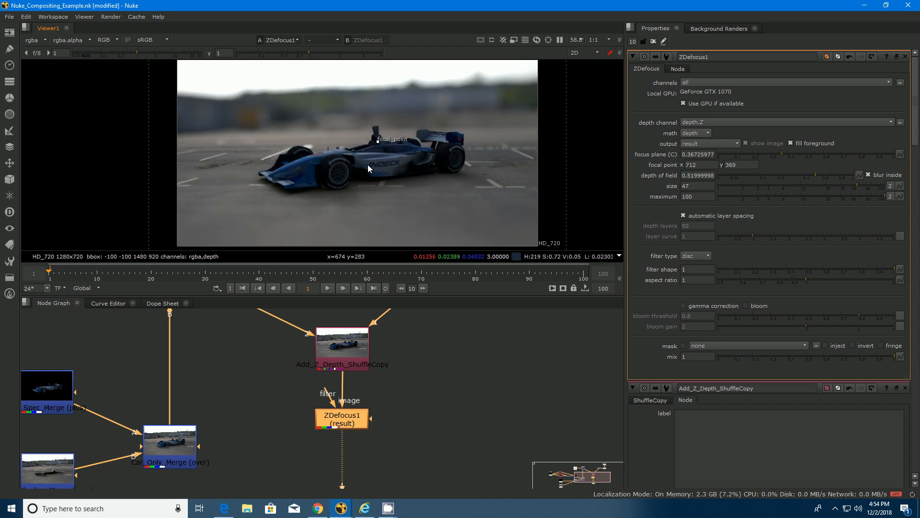
left_click_drag(378, 142, 456, 149)
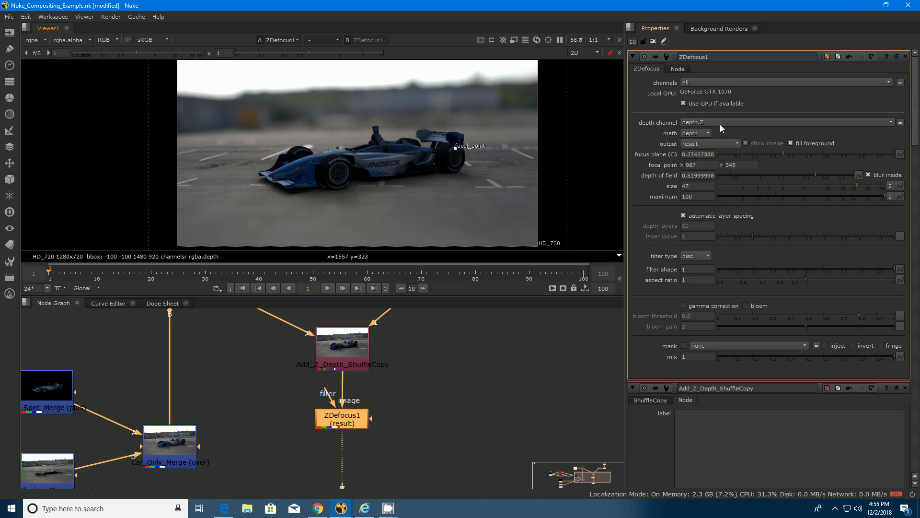
Step: In focal plane setup, move the focal point to the car's side at about x 730, y 296 and narrow the depth of field to 0.105
left_click(698, 140)
left_click(699, 153)
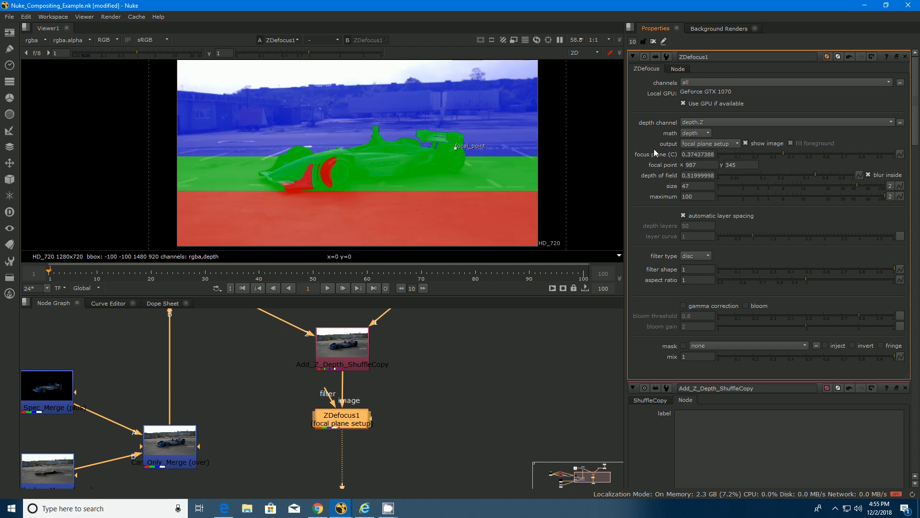
left_click_drag(455, 148, 383, 162)
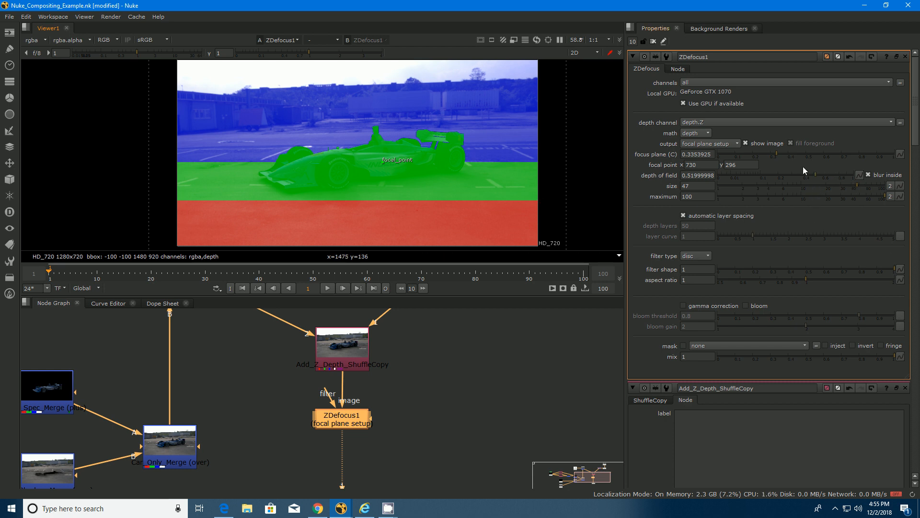
left_click_drag(816, 174, 761, 178)
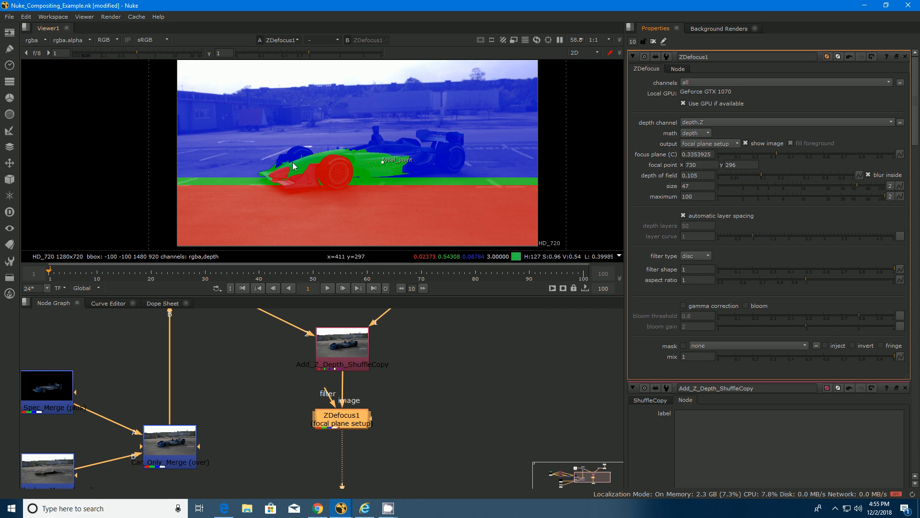
Step: With the output set to result, place the focal point on the front wheel at about x 572, y 255 and reduce the depth of field to 0.0015
left_click(703, 144)
left_click(704, 135)
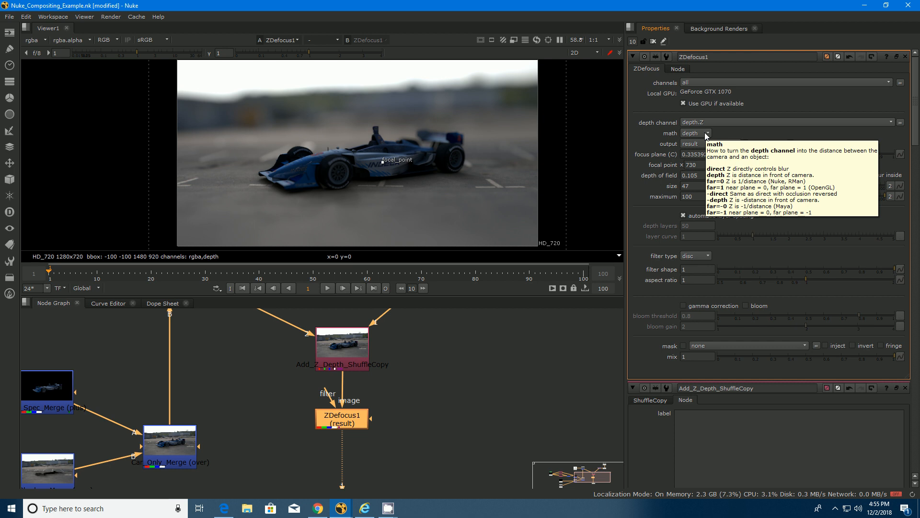
left_click_drag(379, 162, 335, 173)
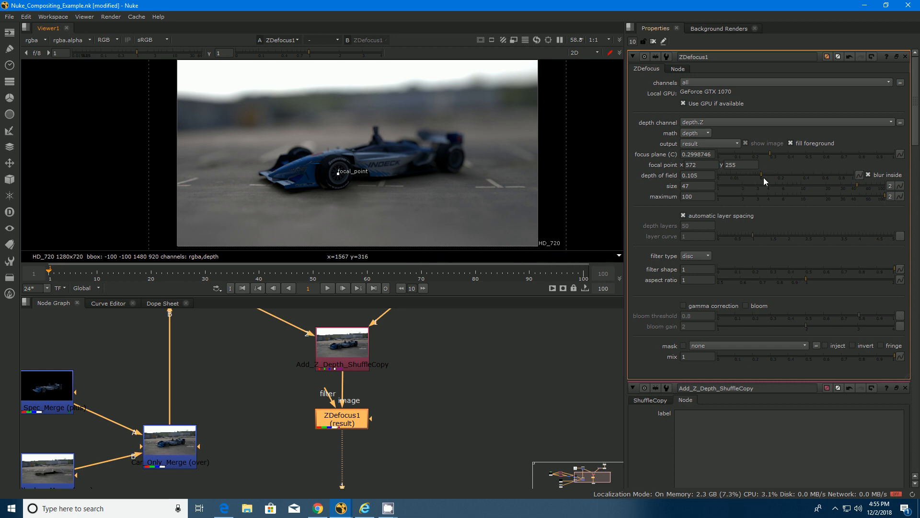
left_click_drag(761, 172, 743, 173)
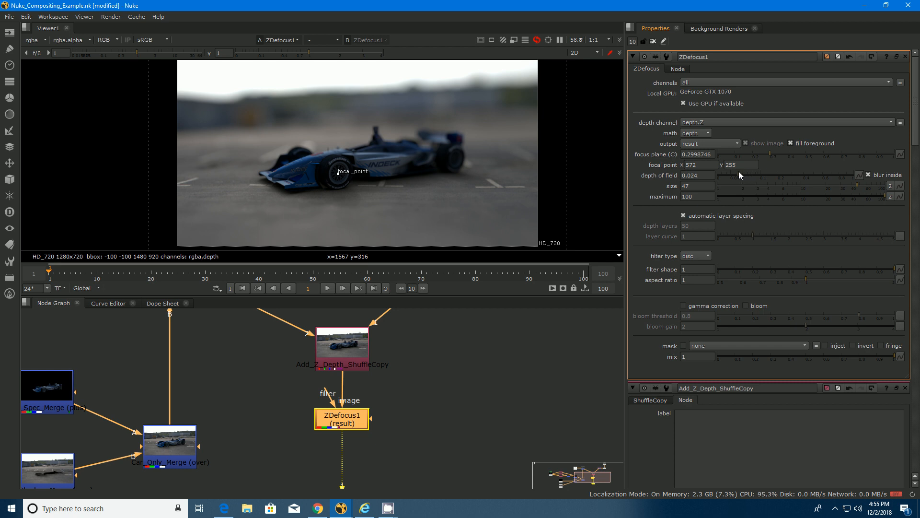
left_click_drag(737, 171, 723, 169)
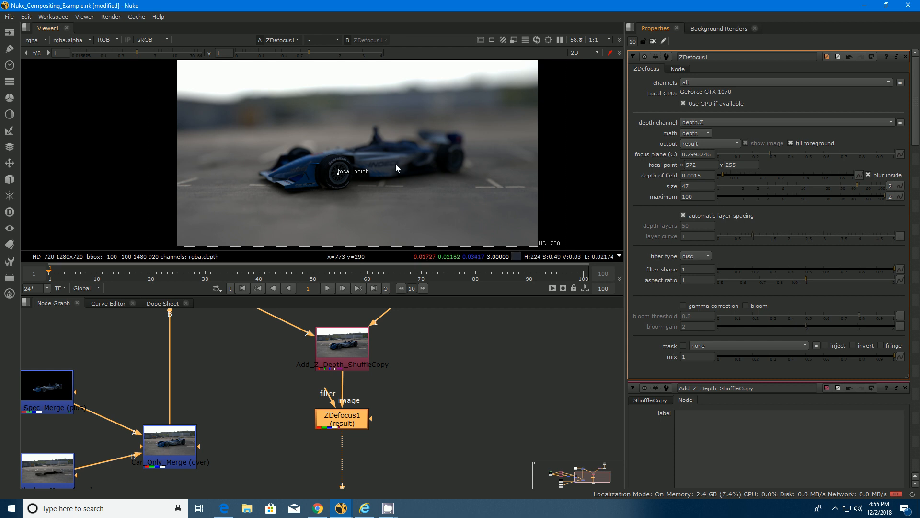
Step: In focal plane setup, widen the depth of field to 0.465 and set the focus plane to 0.35 so the in-focus range covers the whole car
scroll(379, 165, "up", 2)
scroll(378, 164, "down", 2)
scroll(378, 165, "down", 2)
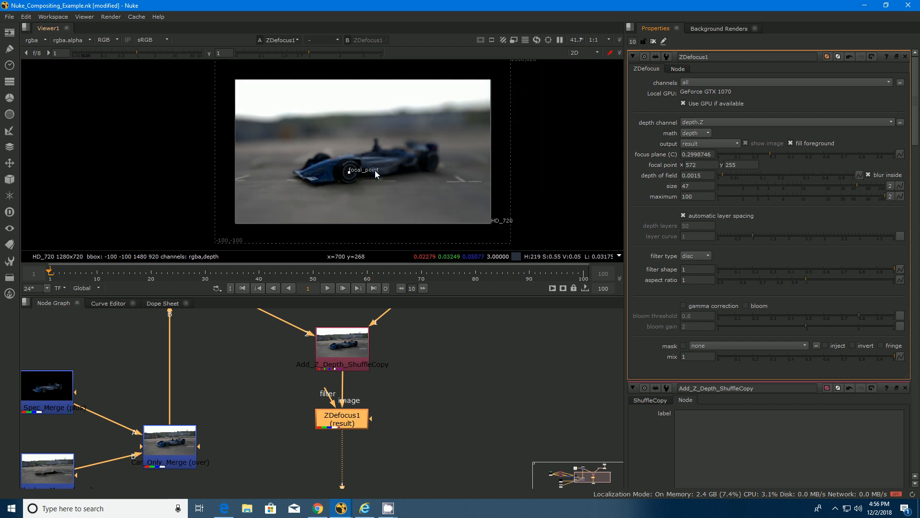
scroll(375, 171, "down", 1)
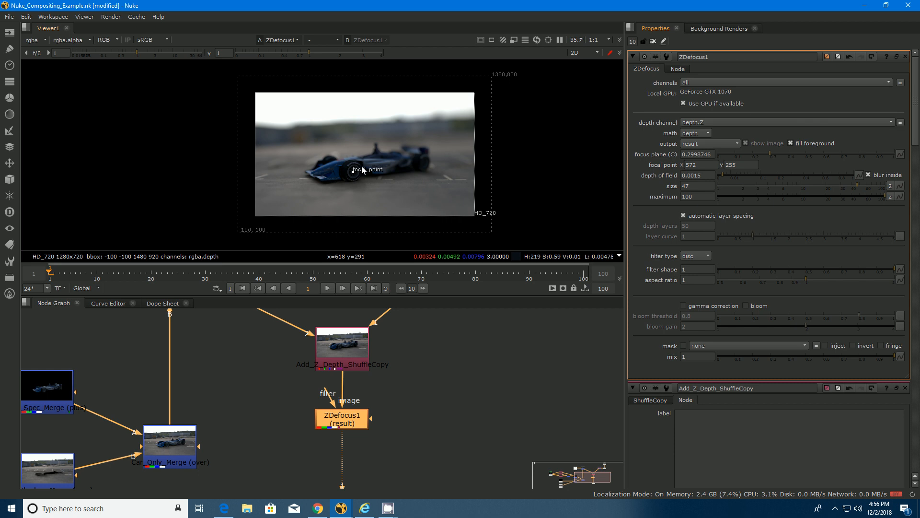
scroll(381, 170, "up", 1)
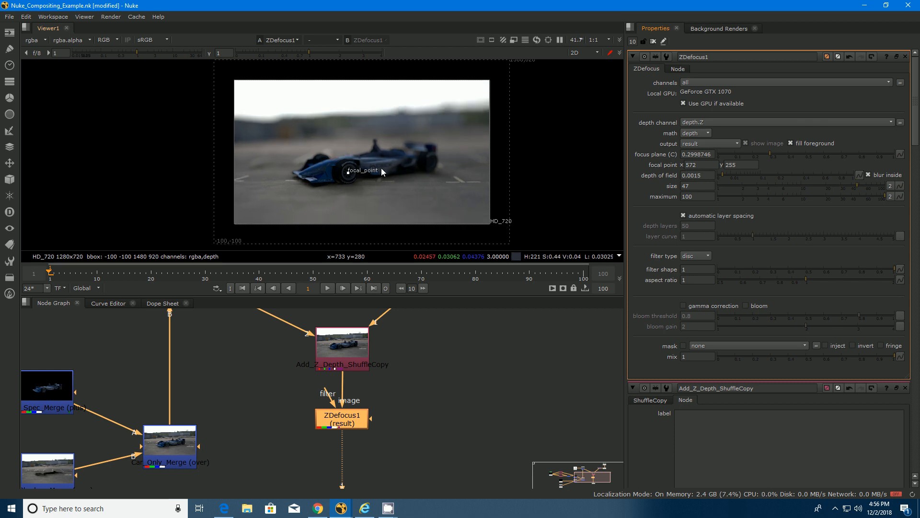
scroll(381, 168, "up", 1)
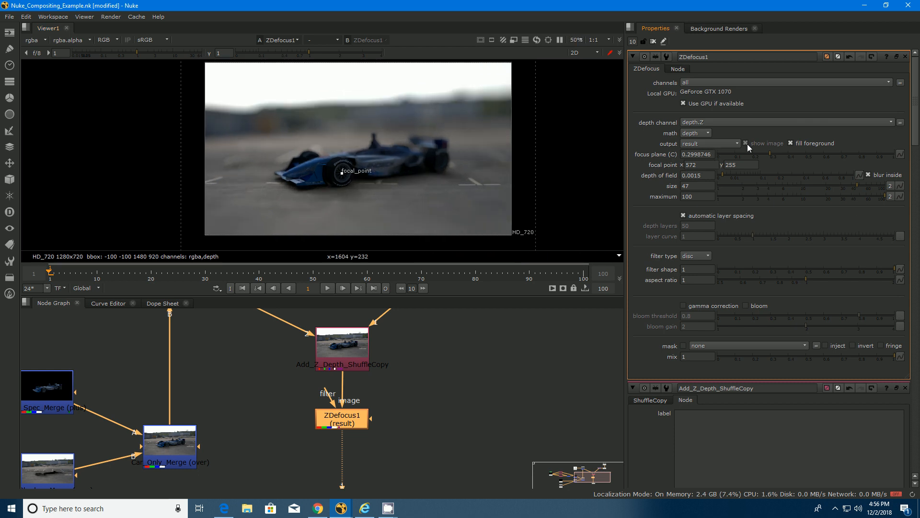
left_click(707, 143)
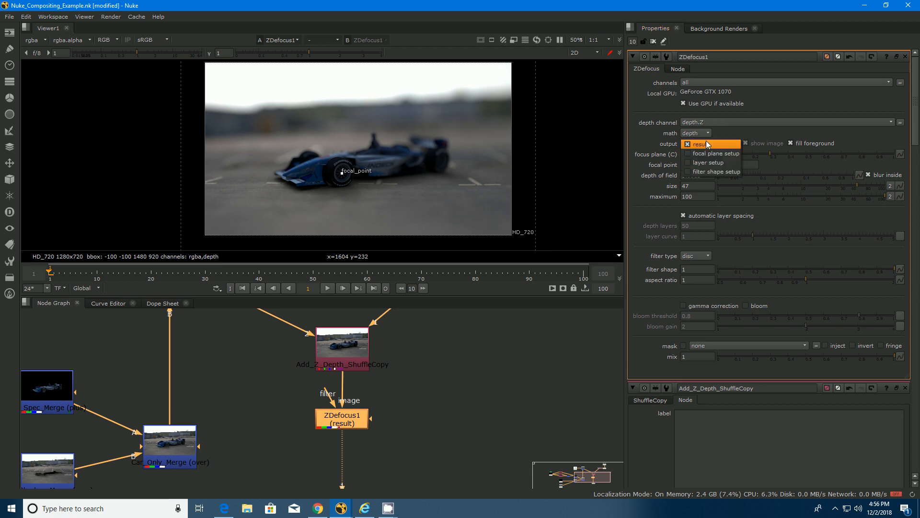
left_click(688, 154)
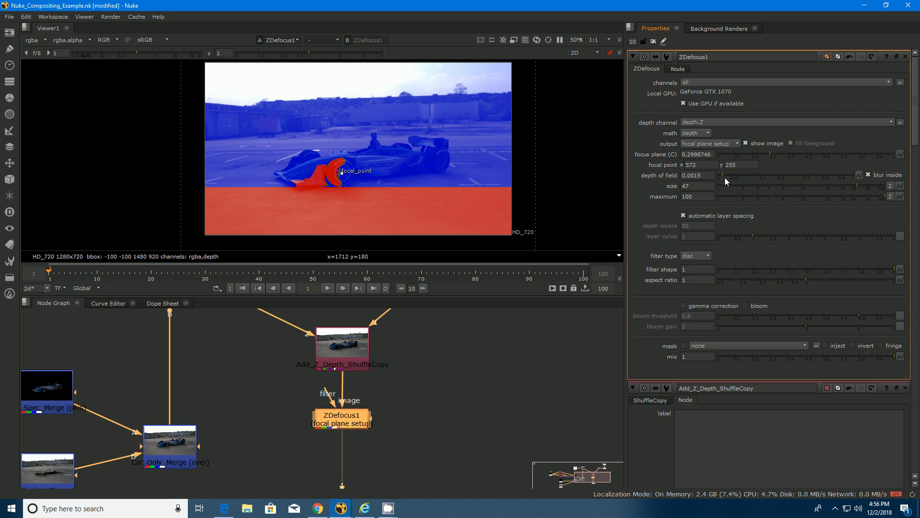
left_click_drag(723, 177, 810, 180)
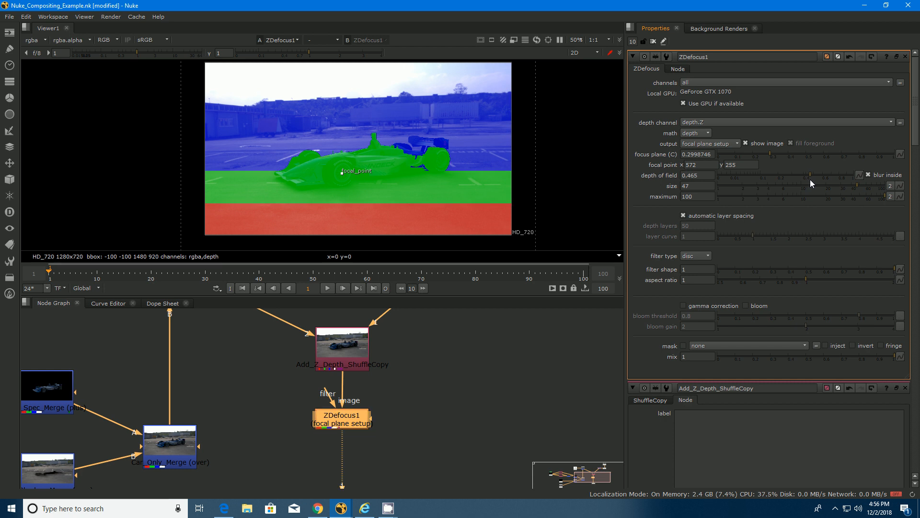
left_click_drag(770, 152, 779, 155)
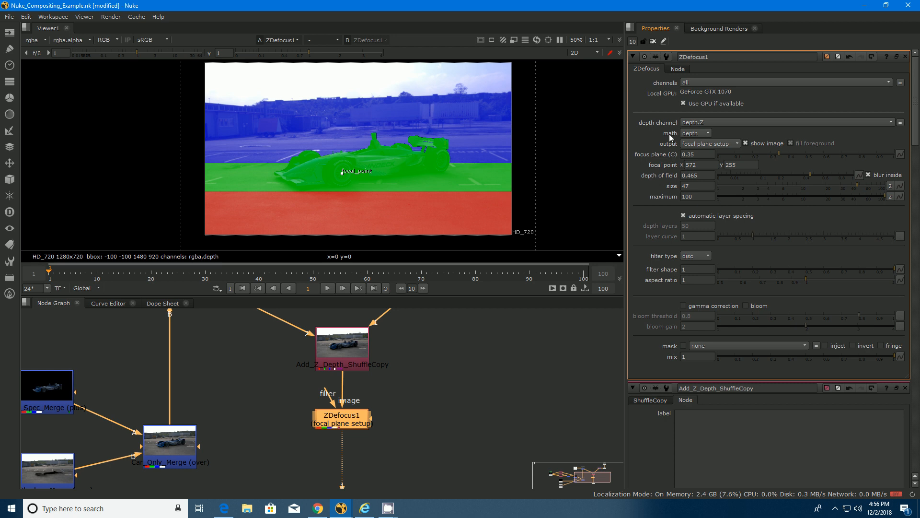
Step: Keep the ZDefocus math mode on depth and set the output to result
left_click(703, 134)
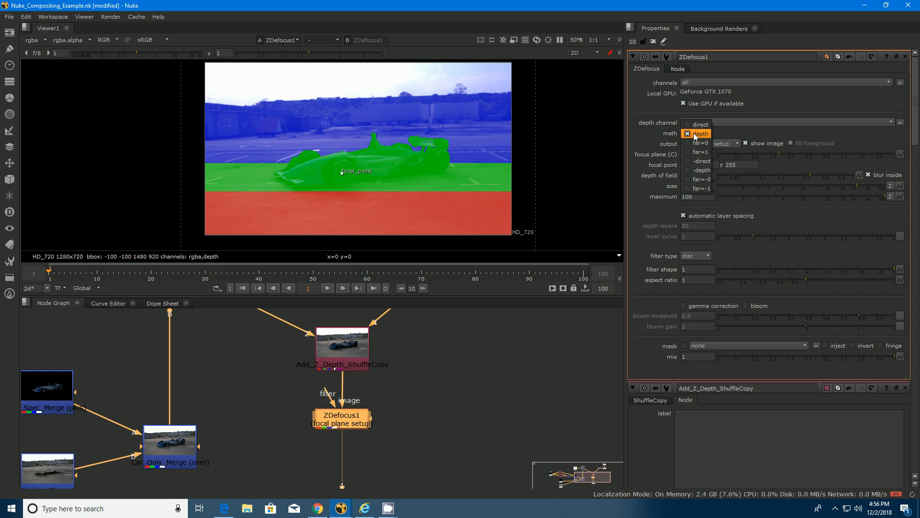
left_click(694, 134)
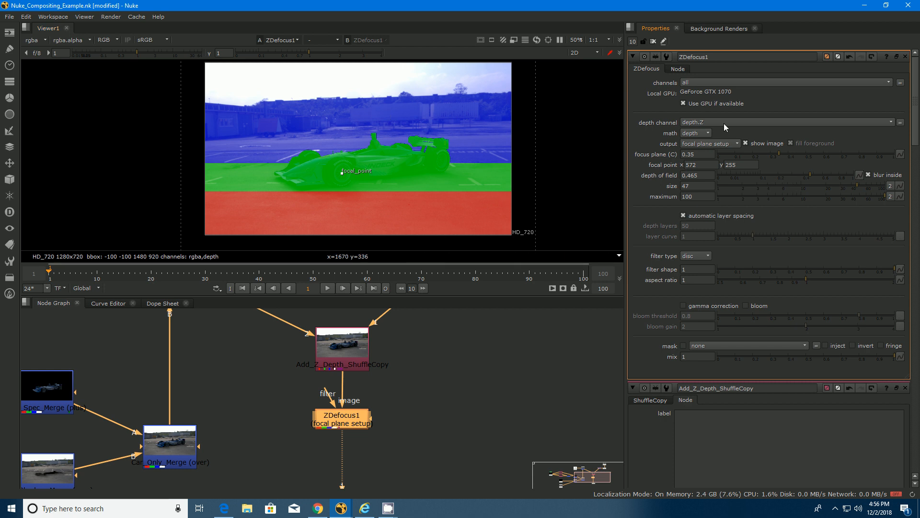
left_click(703, 144)
left_click(707, 136)
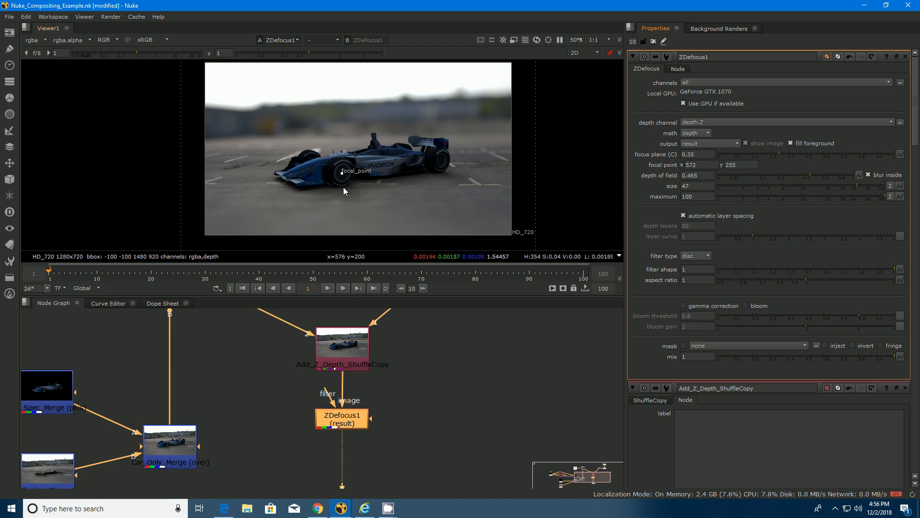
scroll(364, 182, "down", 1)
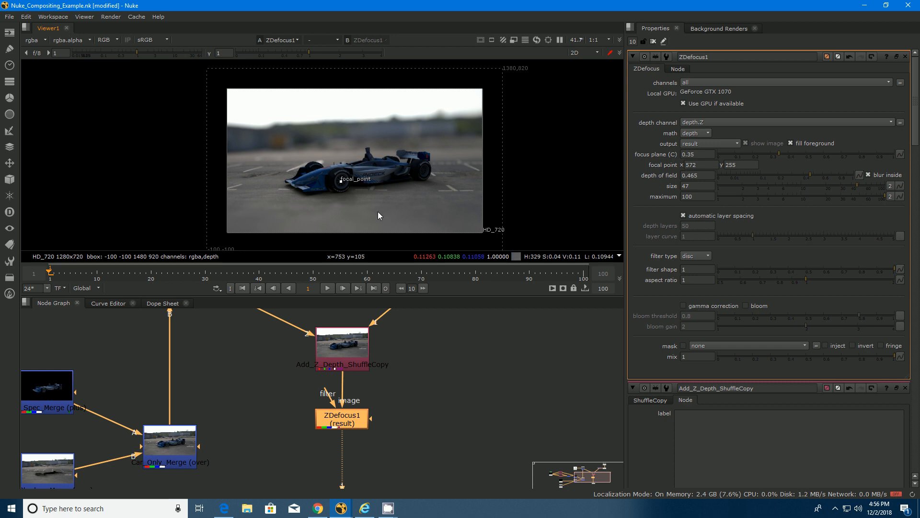
Step: Move the Add_Z_Depth_ShuffleCopy node farther up from ZDefocus1 in the node graph to space out the two nodes
scroll(265, 379, "down", 2)
scroll(266, 379, "down", 3)
mouse_move(265, 379)
middle_mouse_down()
mouse_move(272, 399)
mouse_move(275, 388)
middle_mouse_up()
scroll(276, 388, "down", 1)
middle_click_drag(331, 368, 352, 357)
scroll(341, 364, "up", 2)
scroll(343, 368, "up", 1)
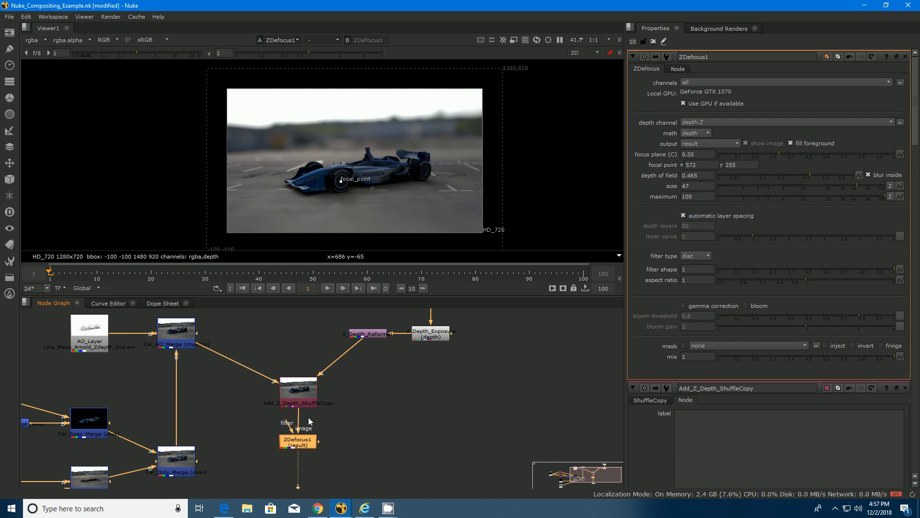
left_click_drag(297, 400, 296, 372)
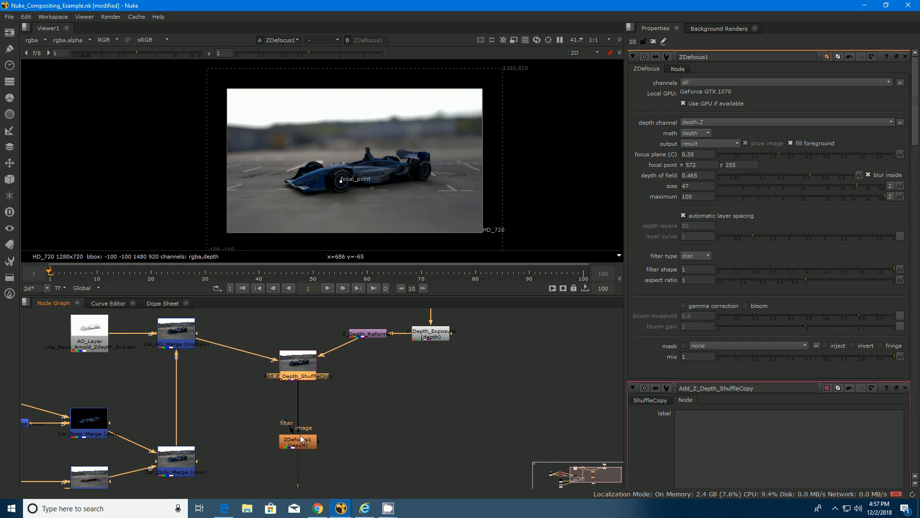
middle_click_drag(320, 412, 349, 408)
middle_click_drag(436, 320, 436, 344)
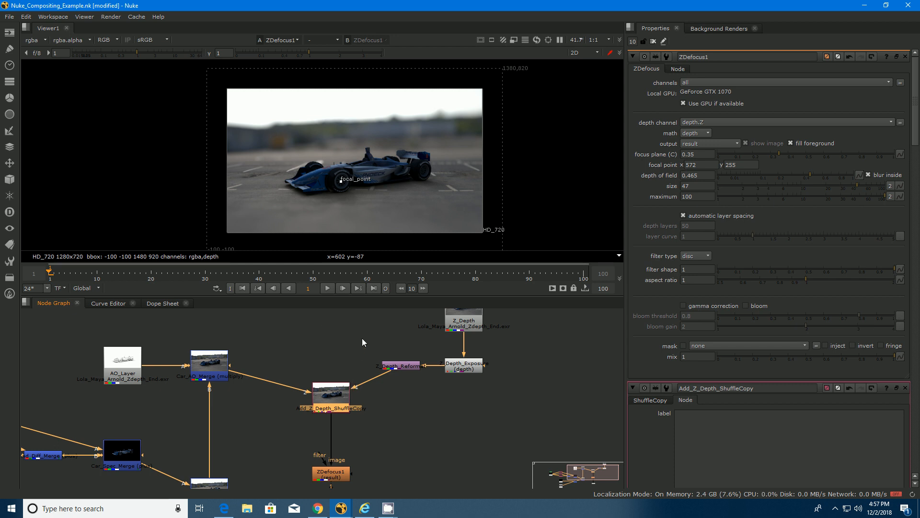
left_click(388, 509)
left_click(335, 460)
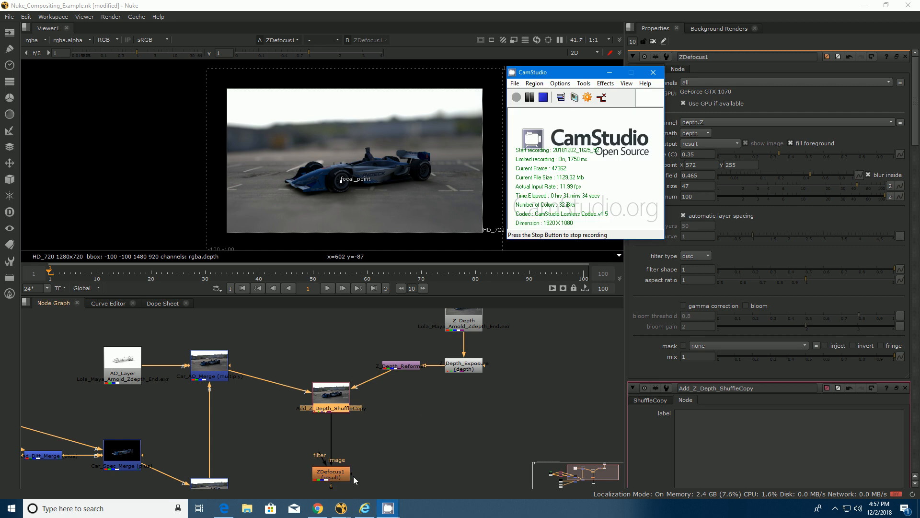